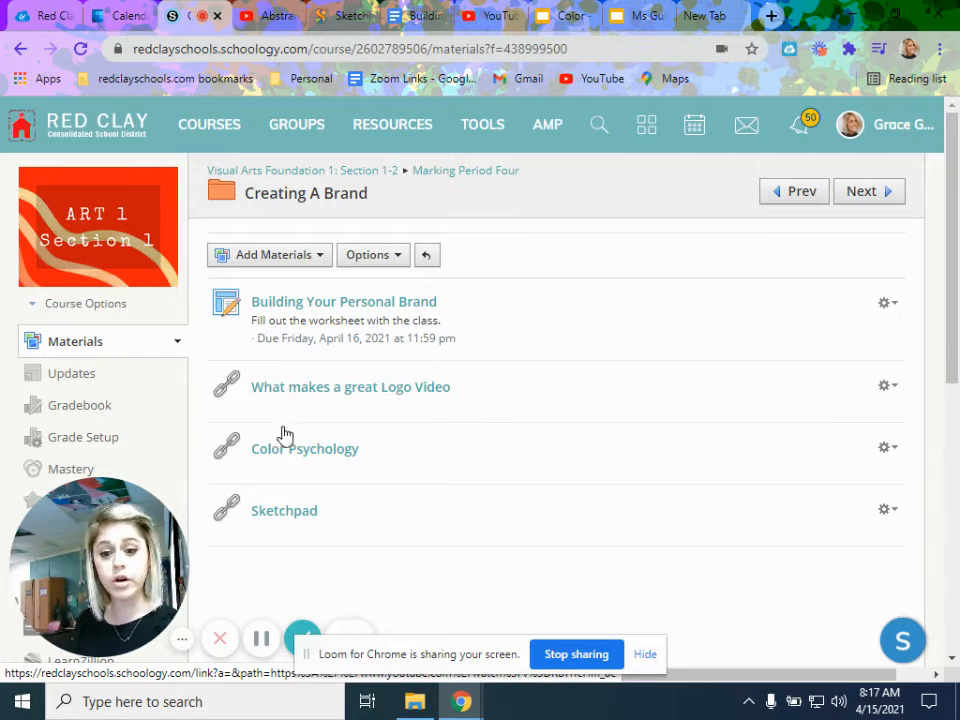
Open the Sketchpad link in the Creating A Brand folder and launch the site in its own browser tab.
left_click(274, 518)
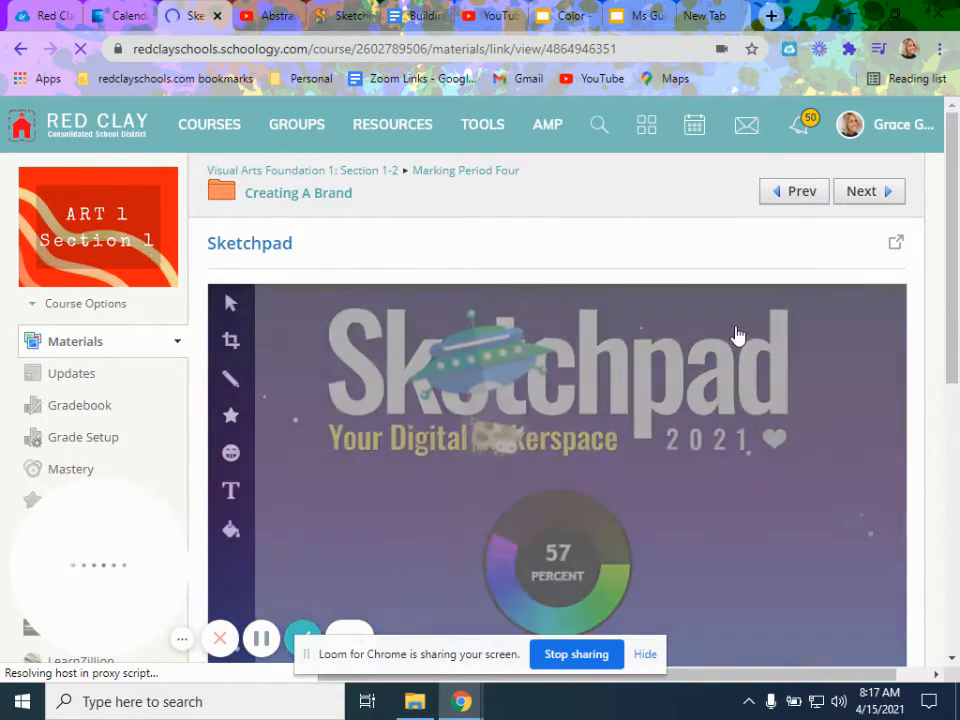
left_click(894, 244)
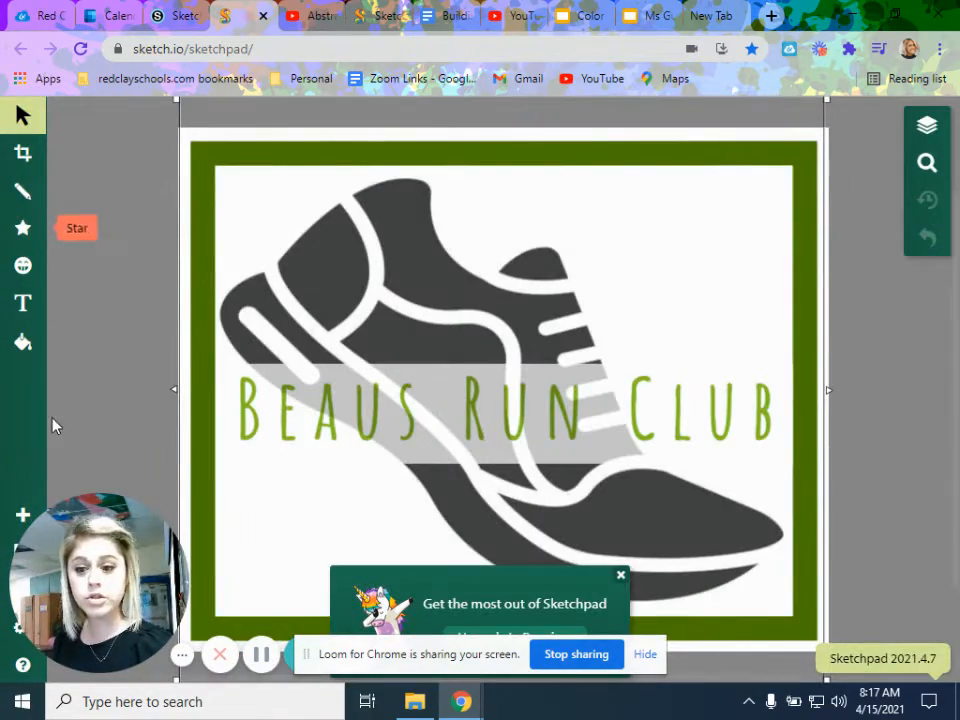
scroll(86, 420, "down", 2)
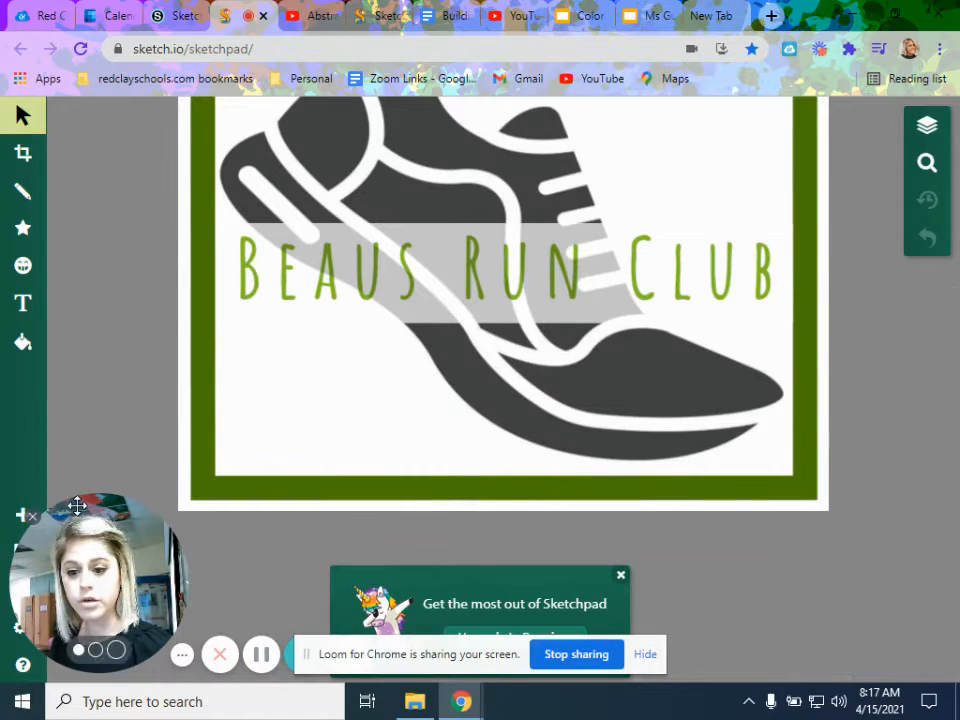
left_click_drag(77, 522, 155, 530)
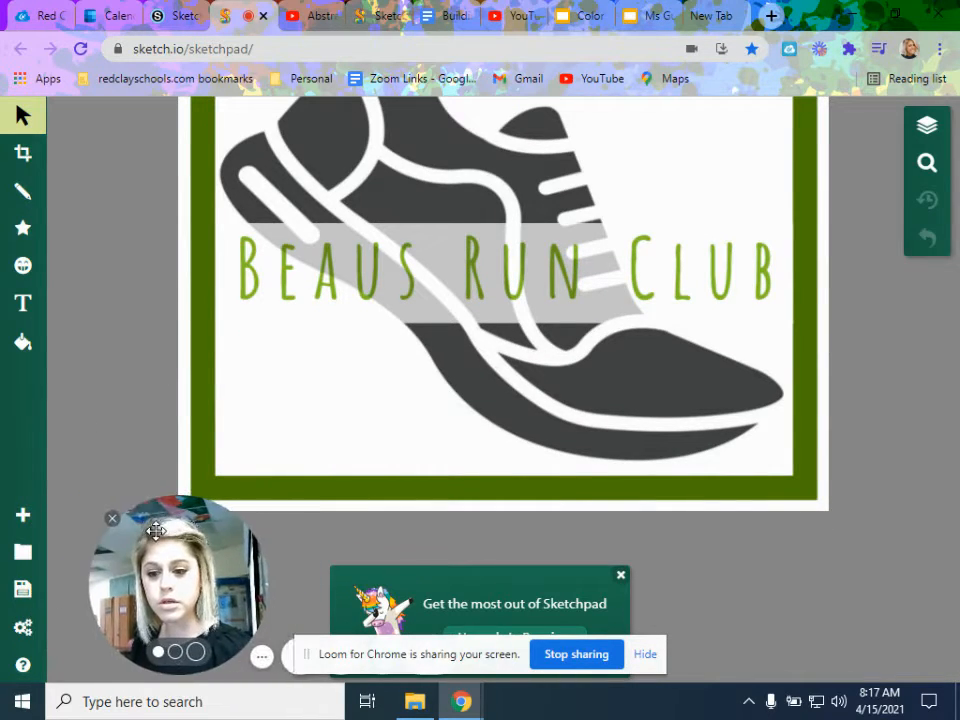
Start a new document with a Transparent background and switch its size units to inches.
left_click(22, 518)
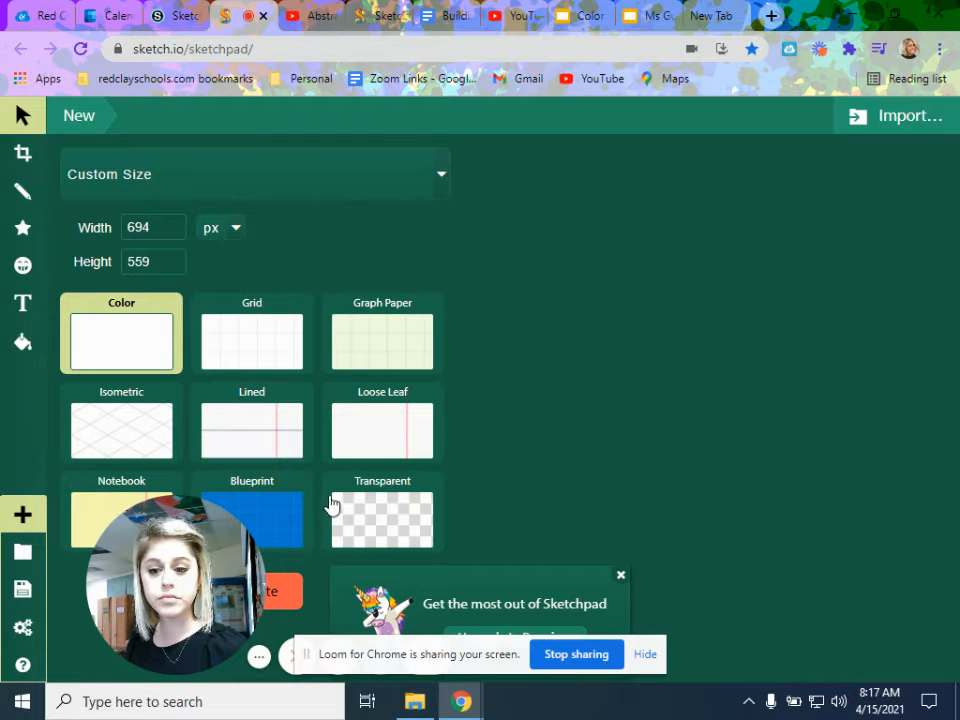
left_click(357, 536)
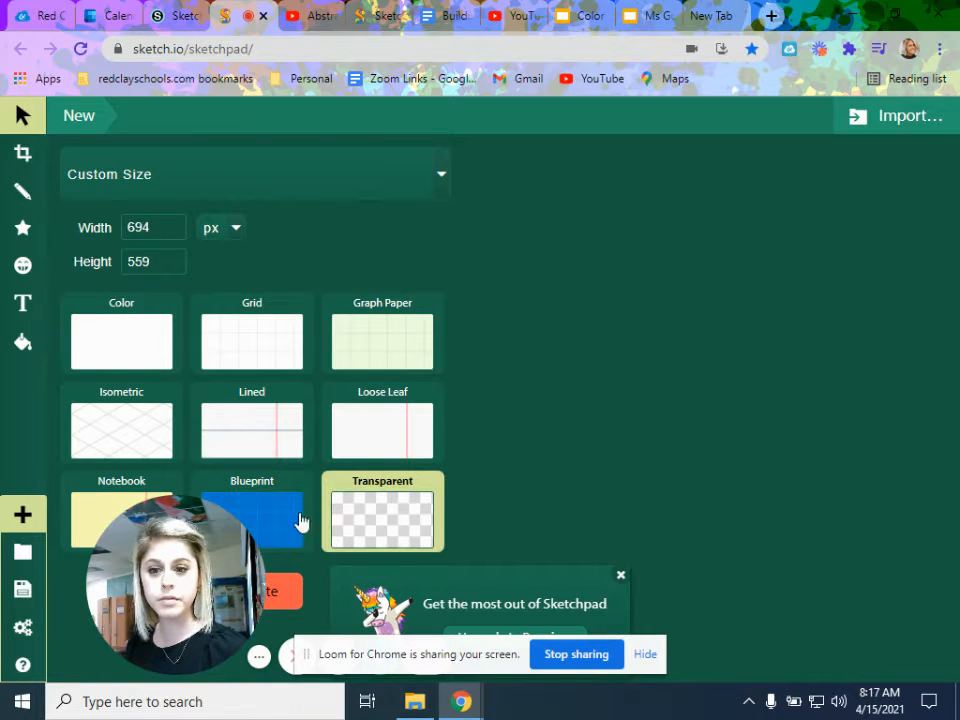
left_click(235, 231)
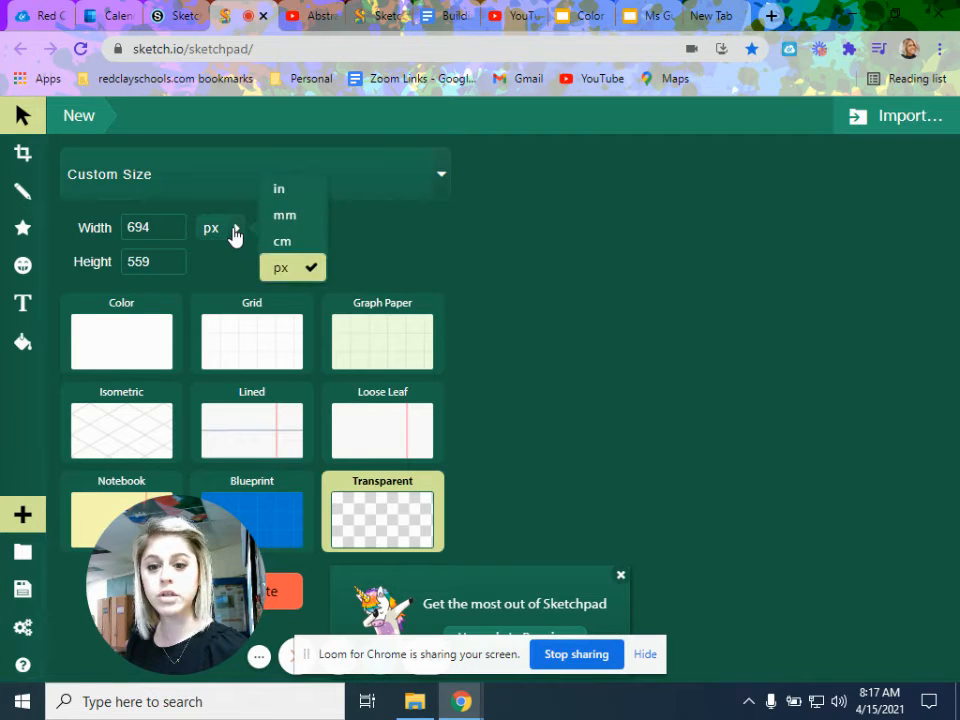
left_click(295, 195)
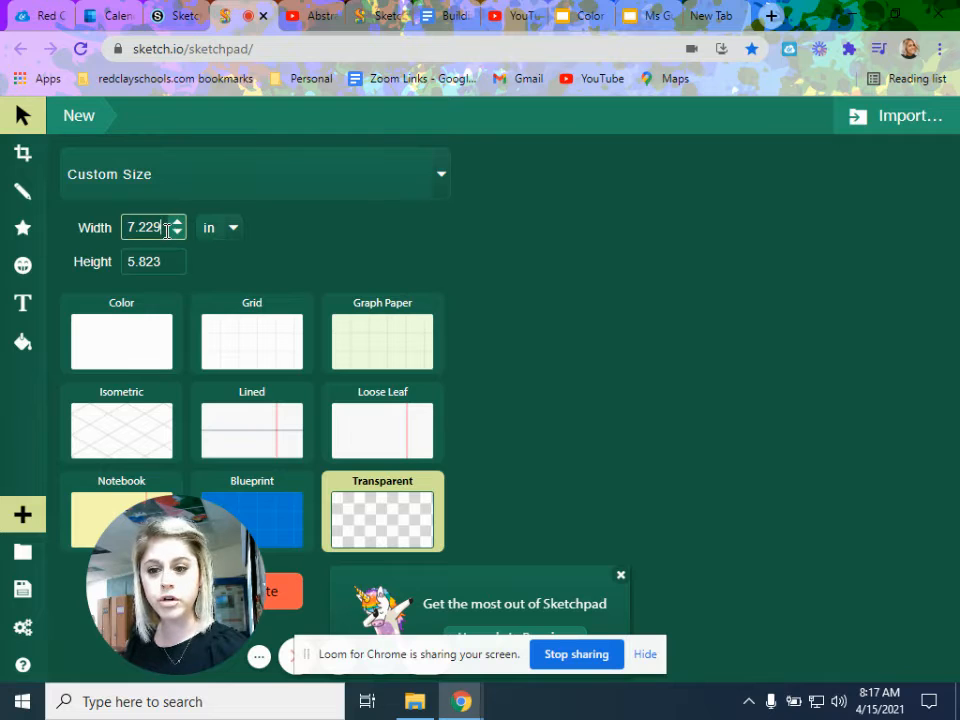
Set both the height and the width of the new document to 8 in.
left_click_drag(166, 231, 68, 232)
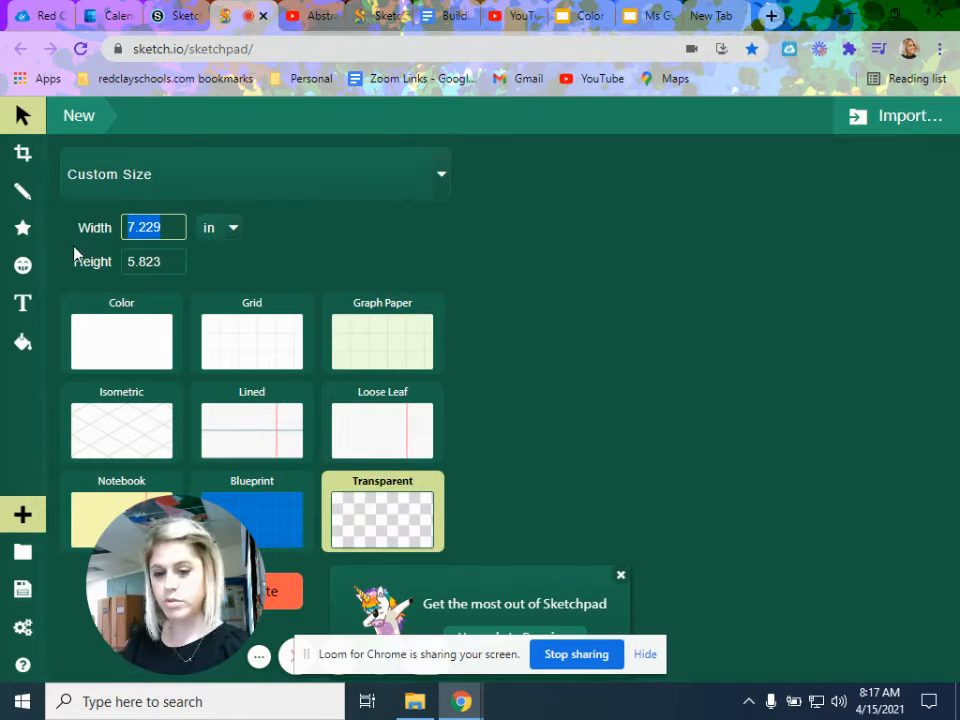
key("Up")
left_click(160, 262)
key("Up")
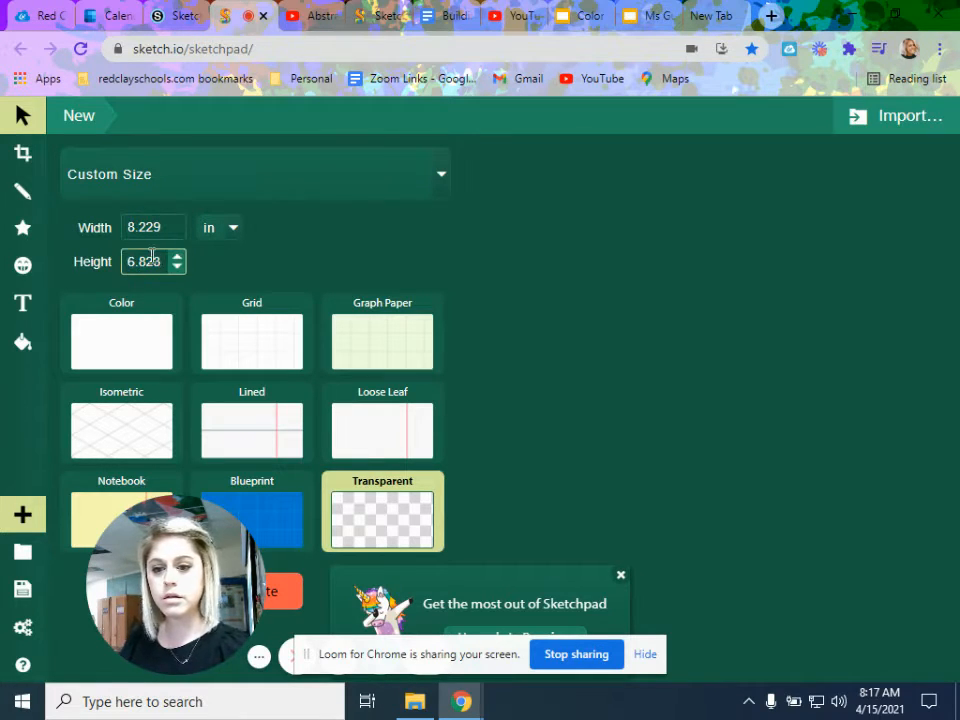
left_click_drag(165, 262, 106, 261)
type("8")
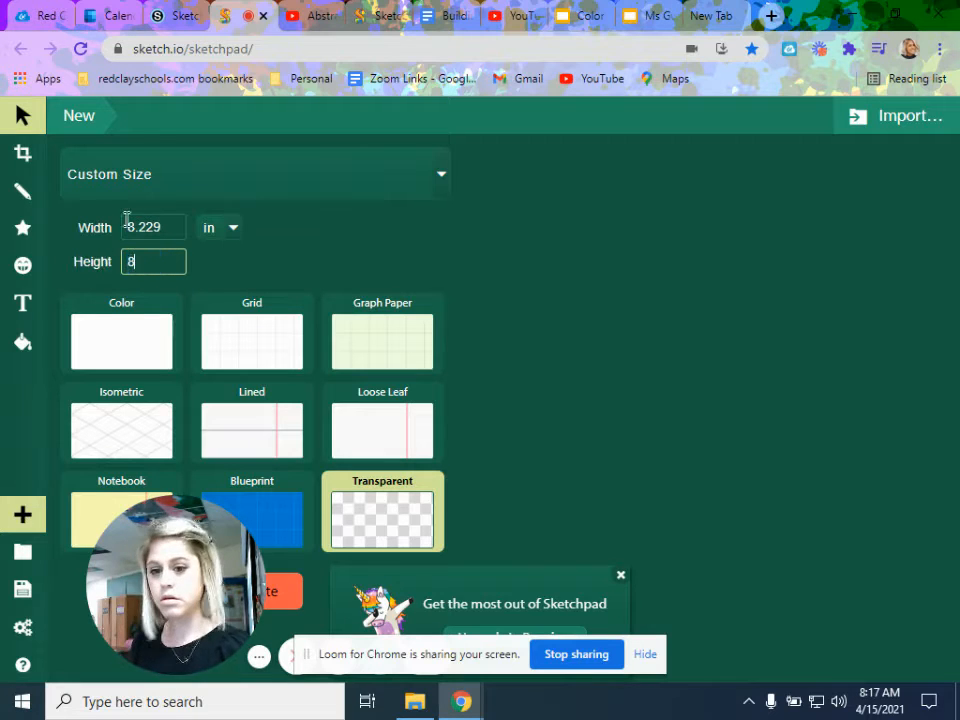
left_click(146, 227)
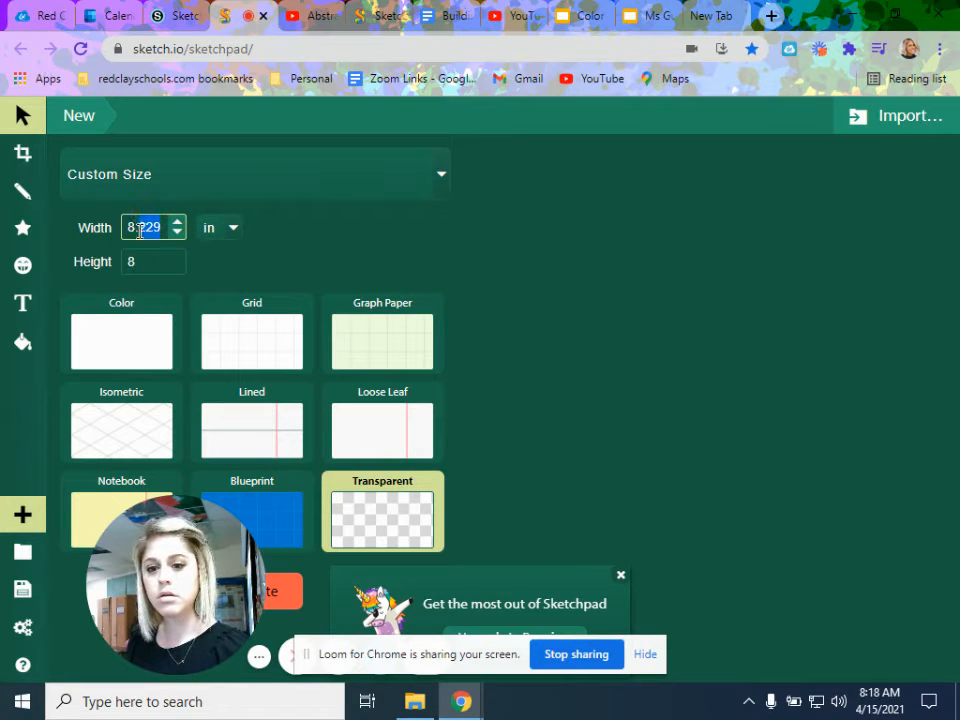
key("BackSpace")
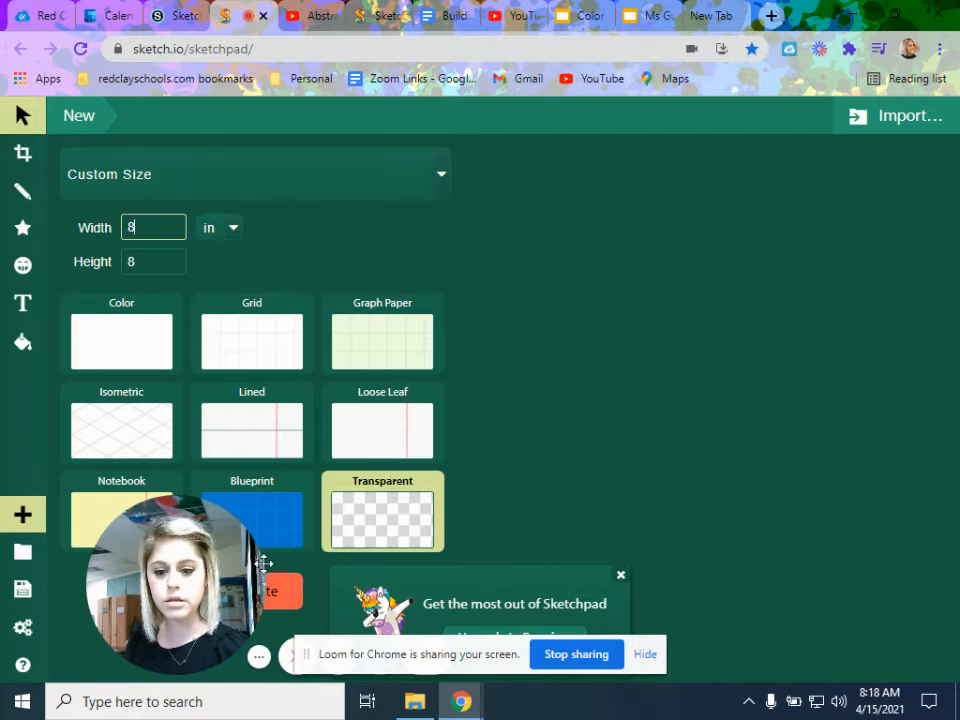
Dismiss the upgrade promotion and create the new transparent document.
left_click_drag(263, 563, 45, 583)
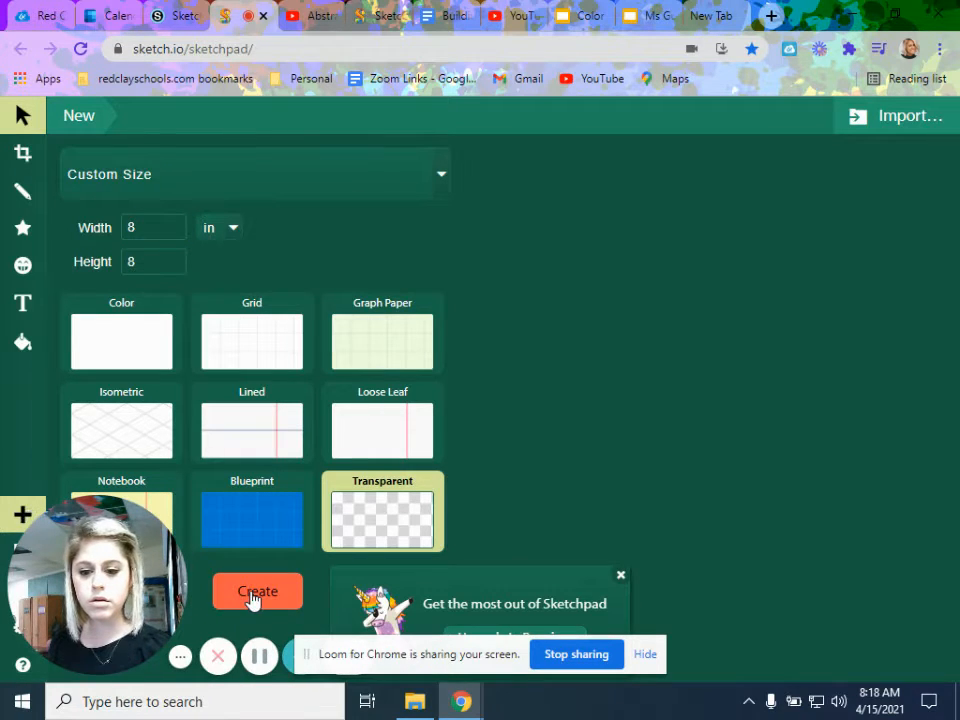
left_click(620, 578)
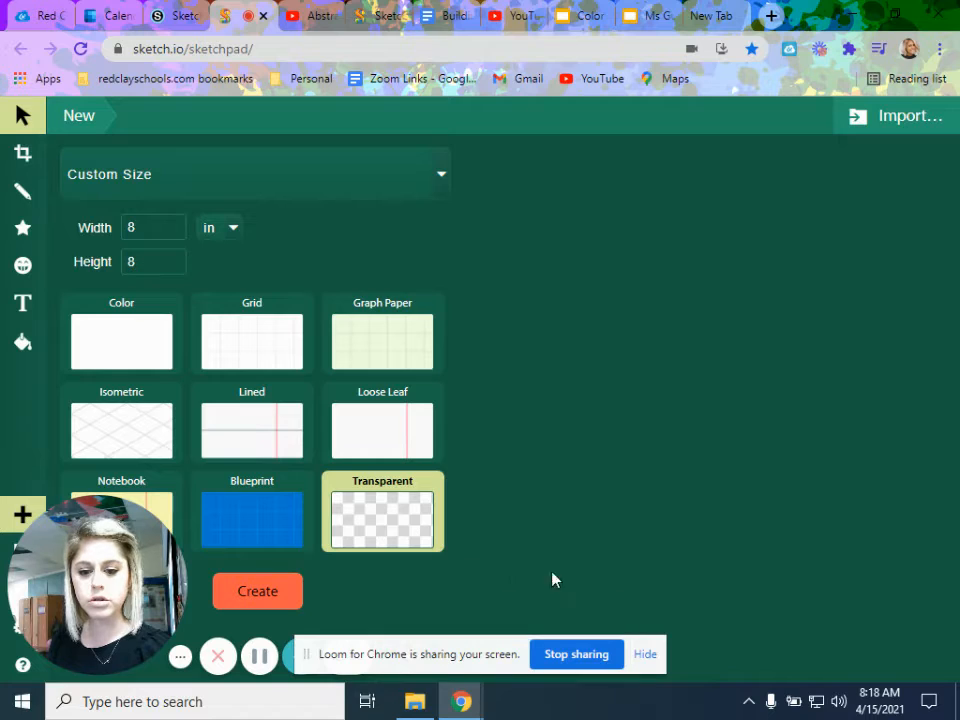
left_click(250, 587)
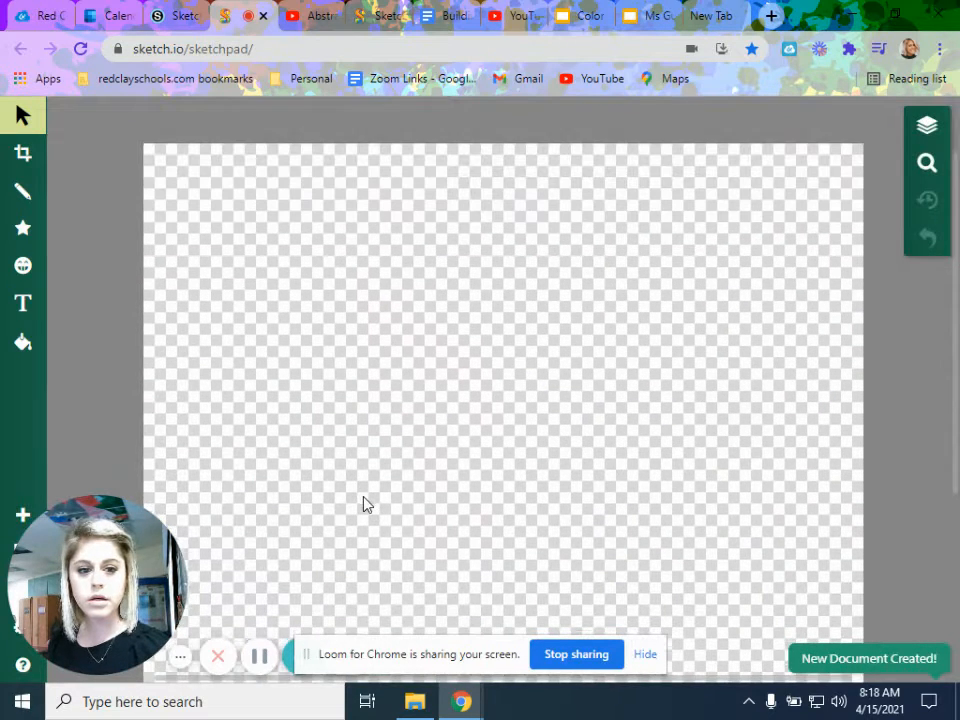
scroll(365, 505, "down", 3)
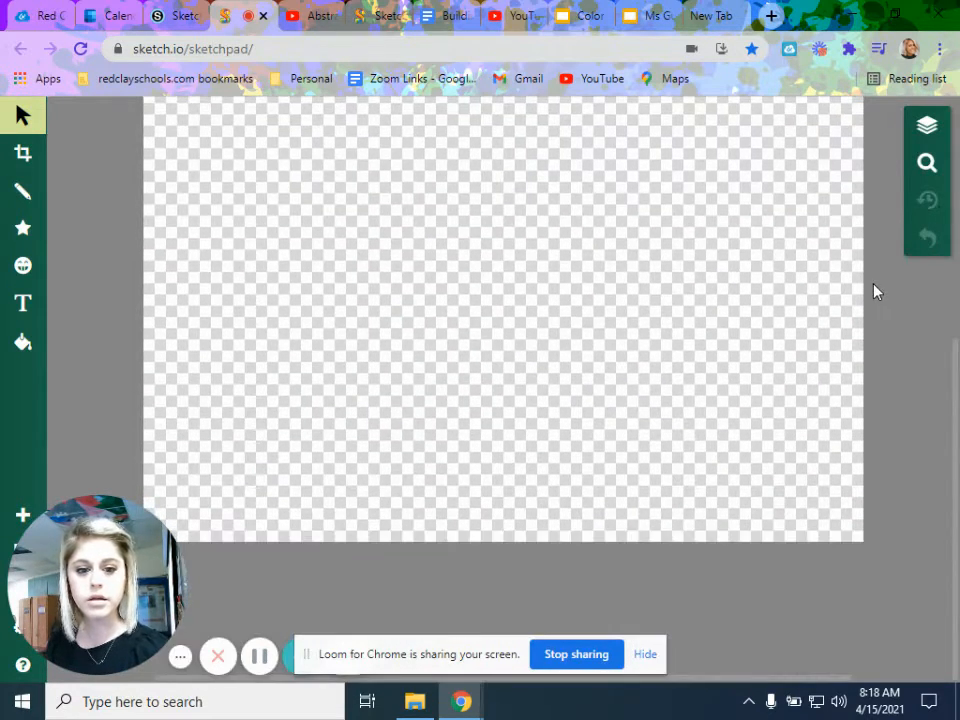
scroll(872, 291, "up", 3)
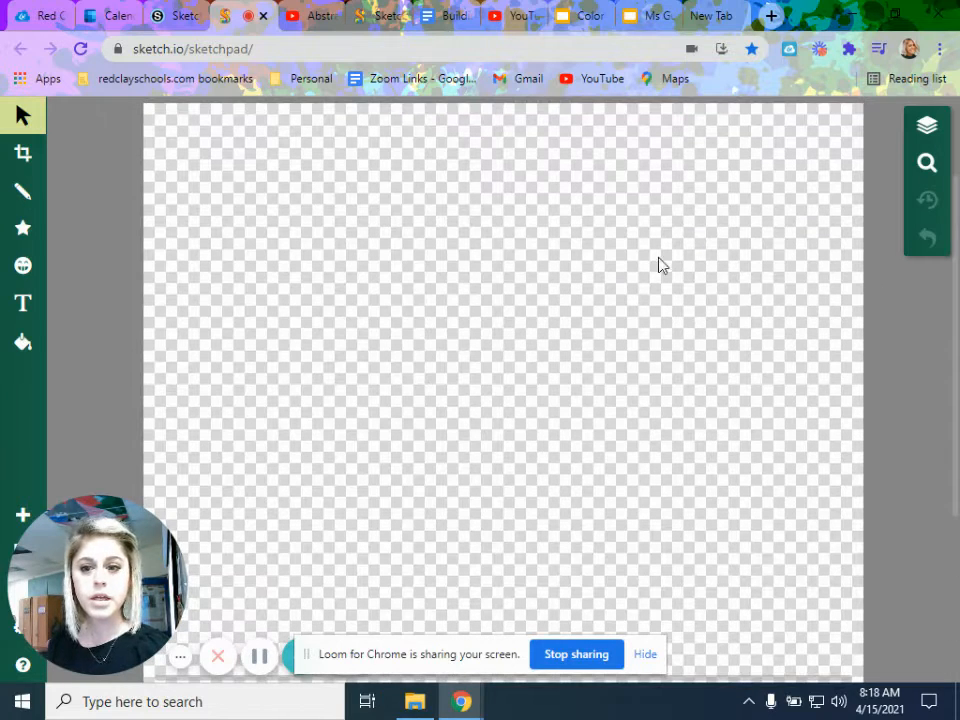
Look through the brush types of the Pencil tool and the shape types of the Star tool.
left_click(22, 118)
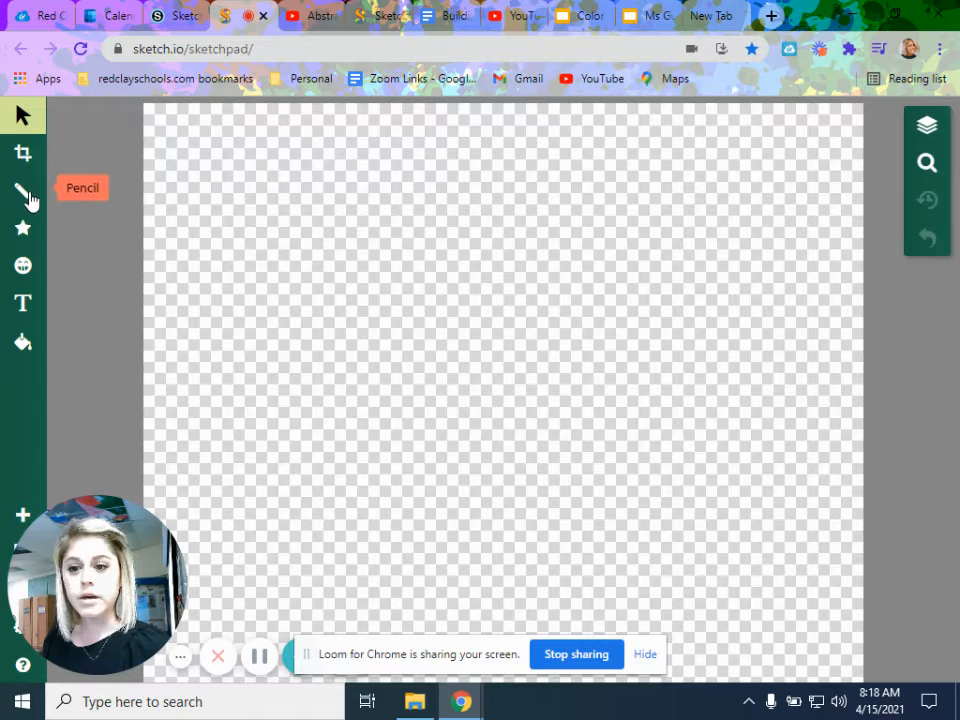
left_click(25, 195)
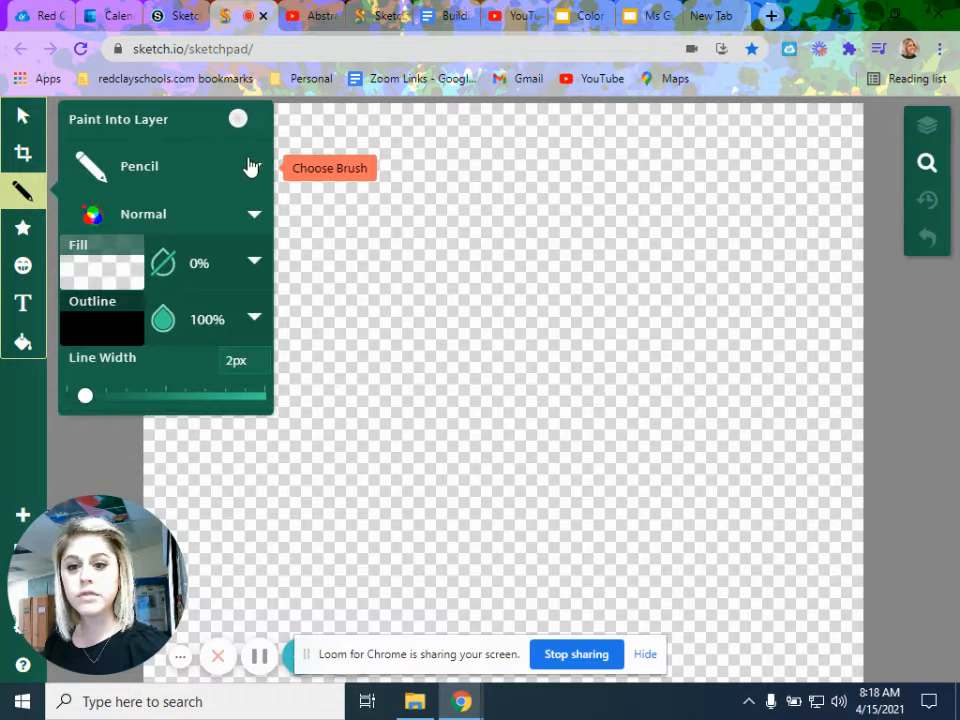
left_click(251, 167)
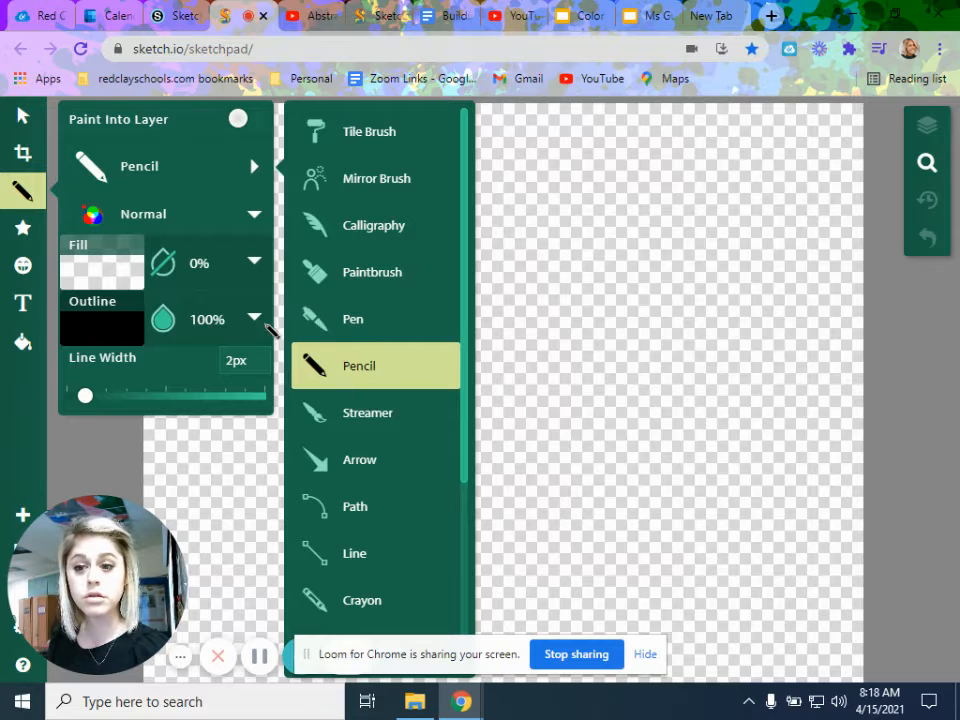
left_click(26, 234)
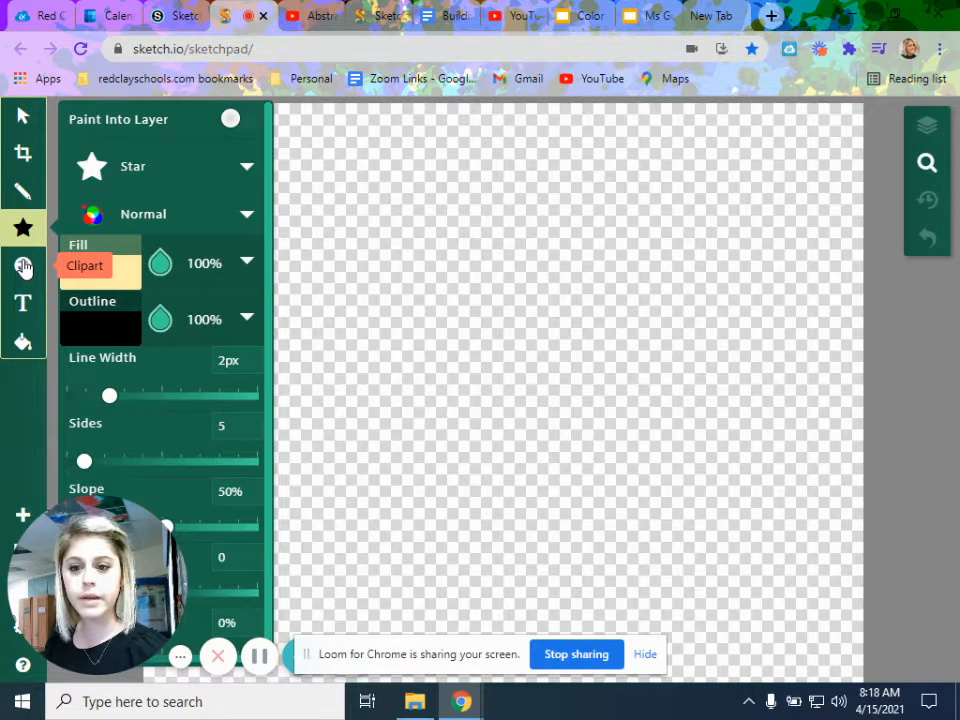
left_click(245, 170)
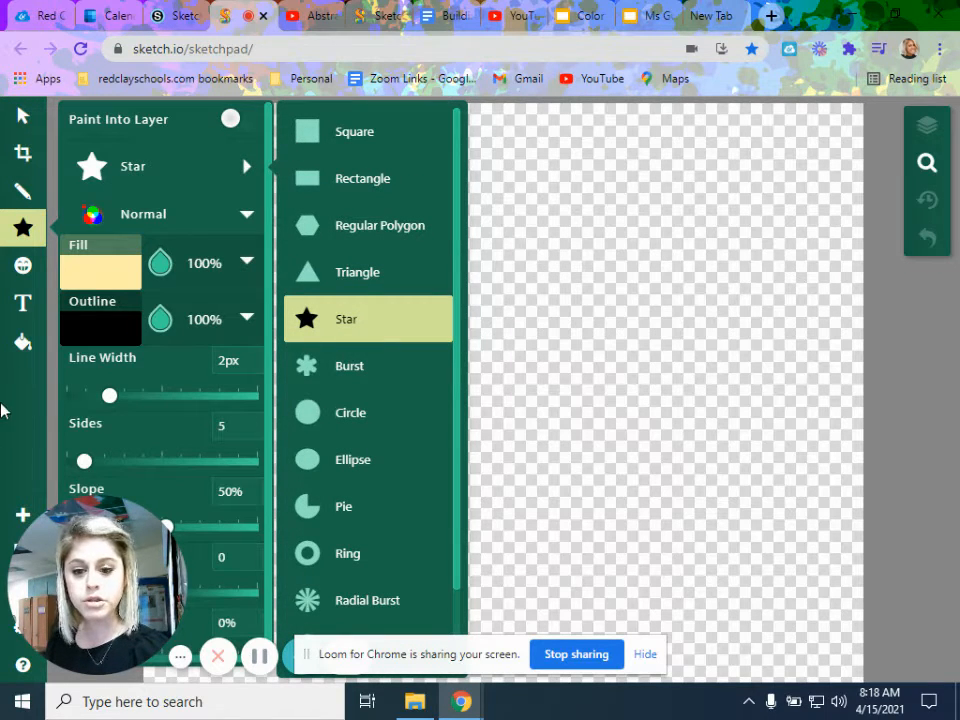
Browse the fonts offered by the Text tool, then return to the Select tool.
left_click(22, 303)
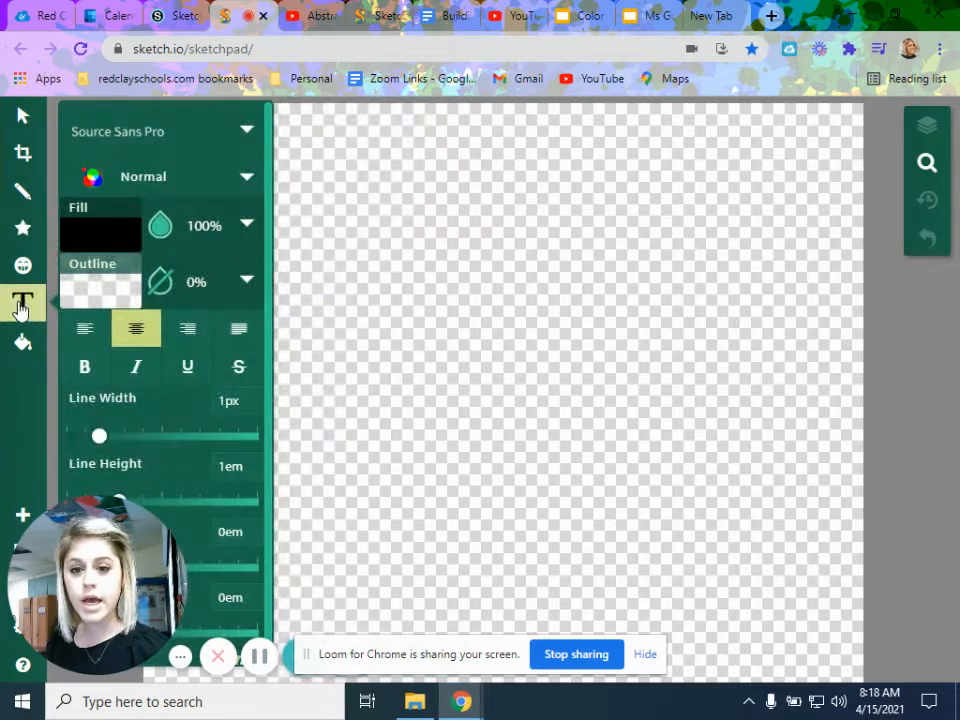
left_click(256, 135)
scroll(344, 348, "down", 3)
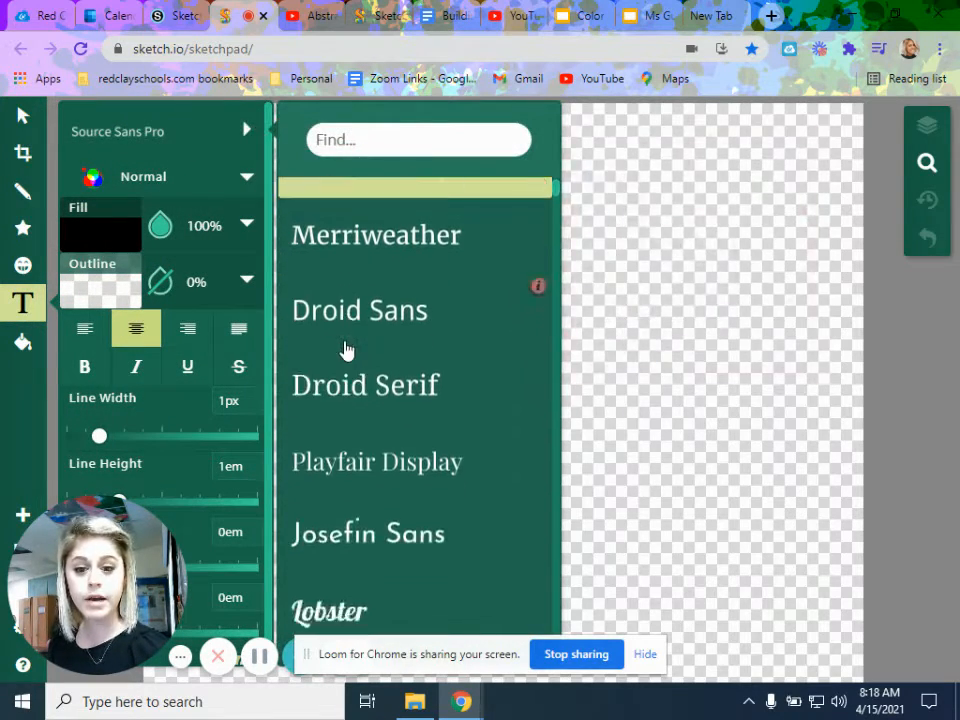
scroll(344, 348, "down", 15)
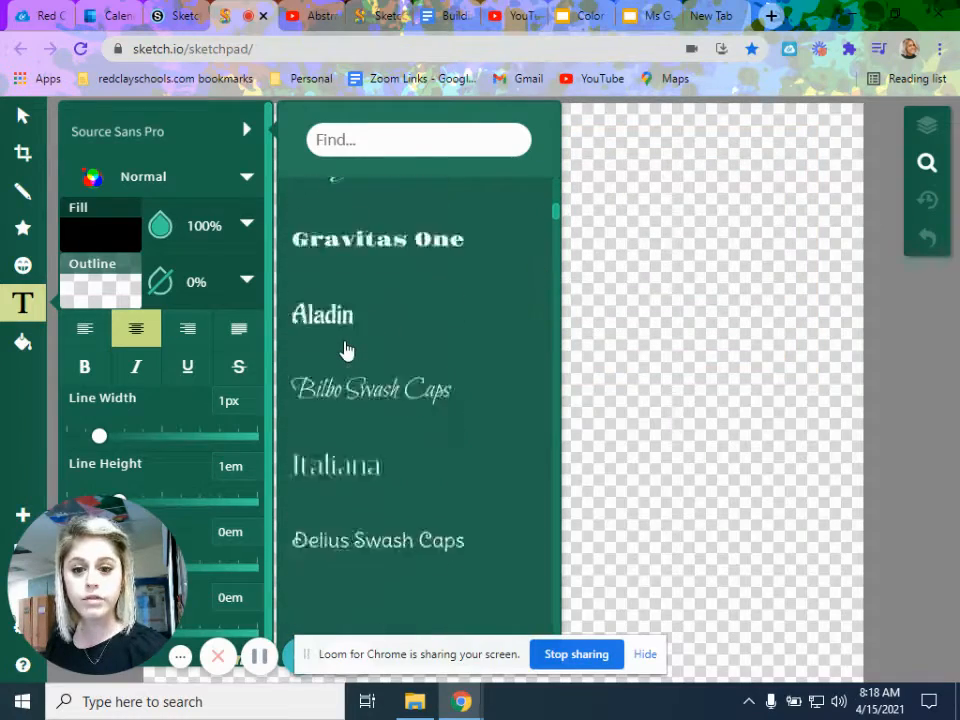
scroll(344, 350, "down", 15)
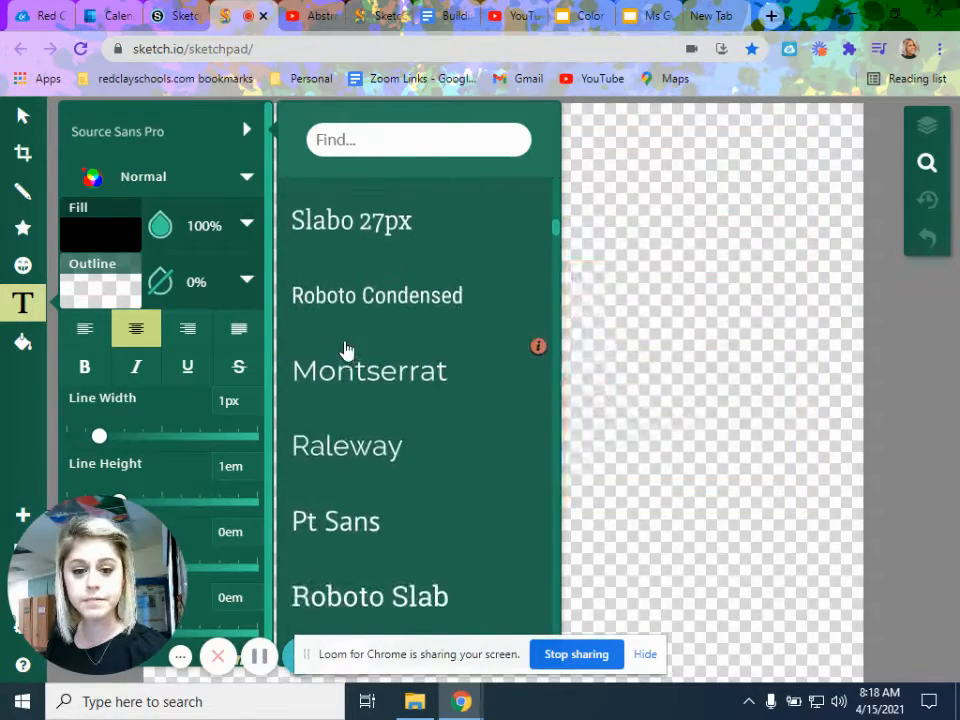
scroll(344, 349, "up", 1)
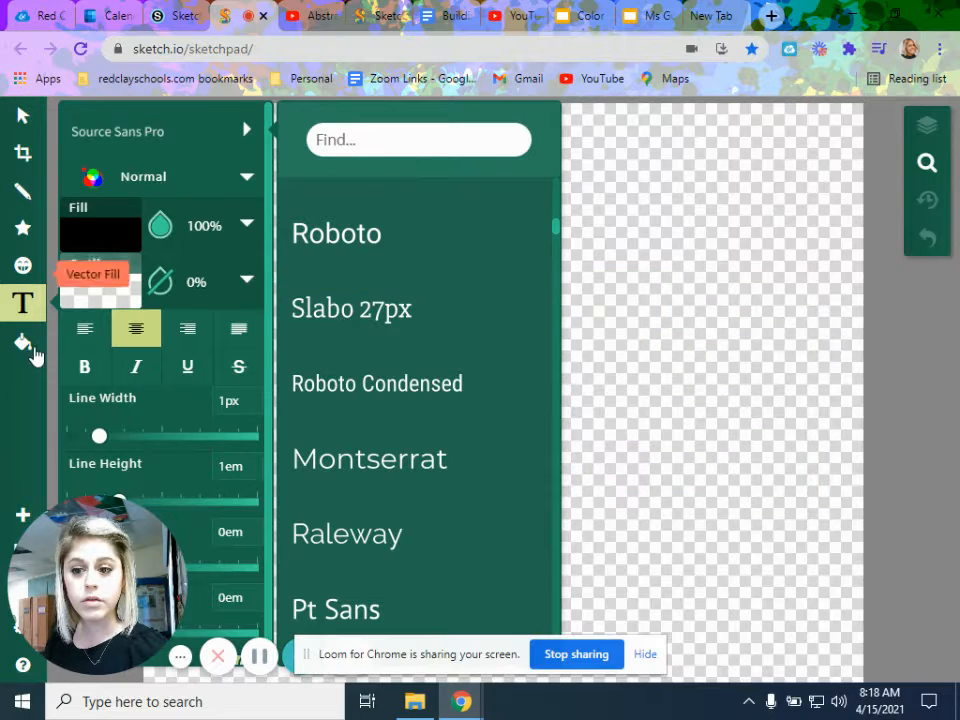
left_click(31, 120)
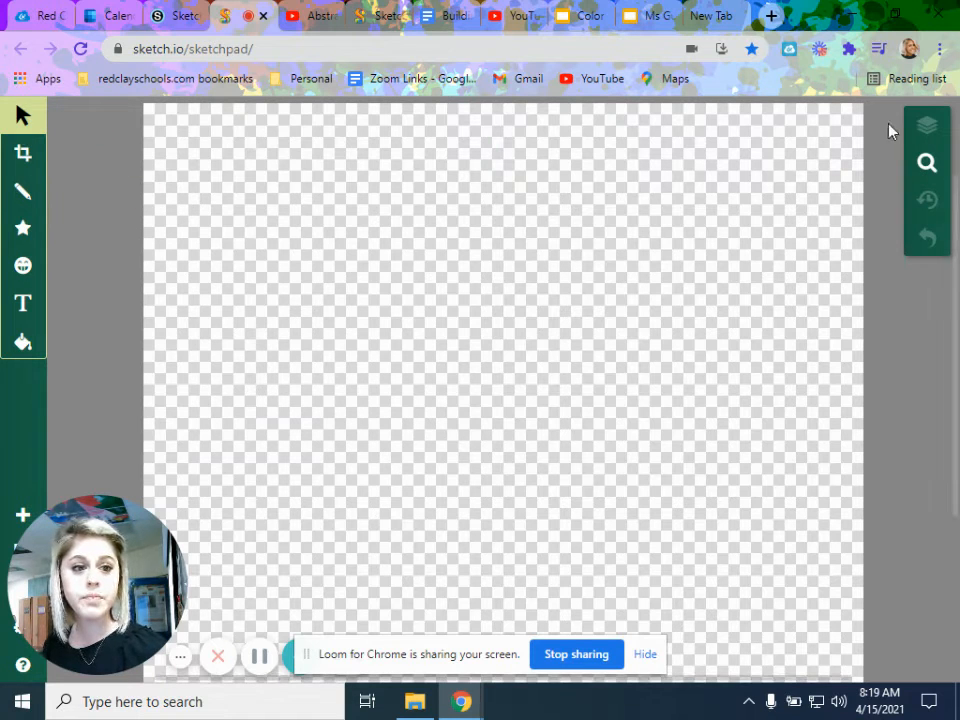
scroll(888, 140, "up", 3)
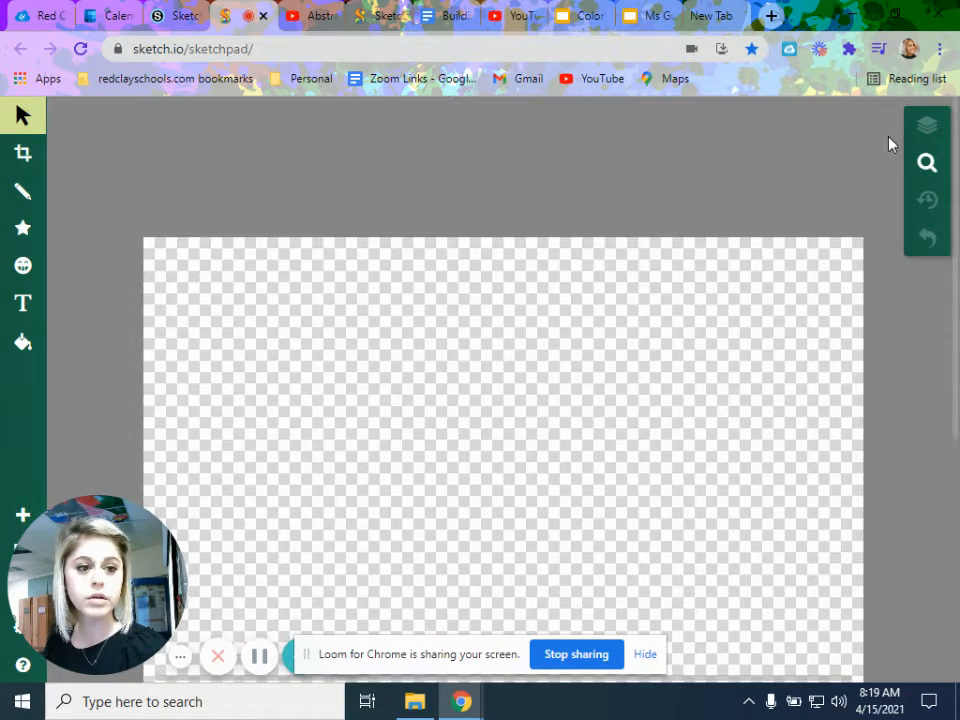
scroll(890, 142, "down", 3)
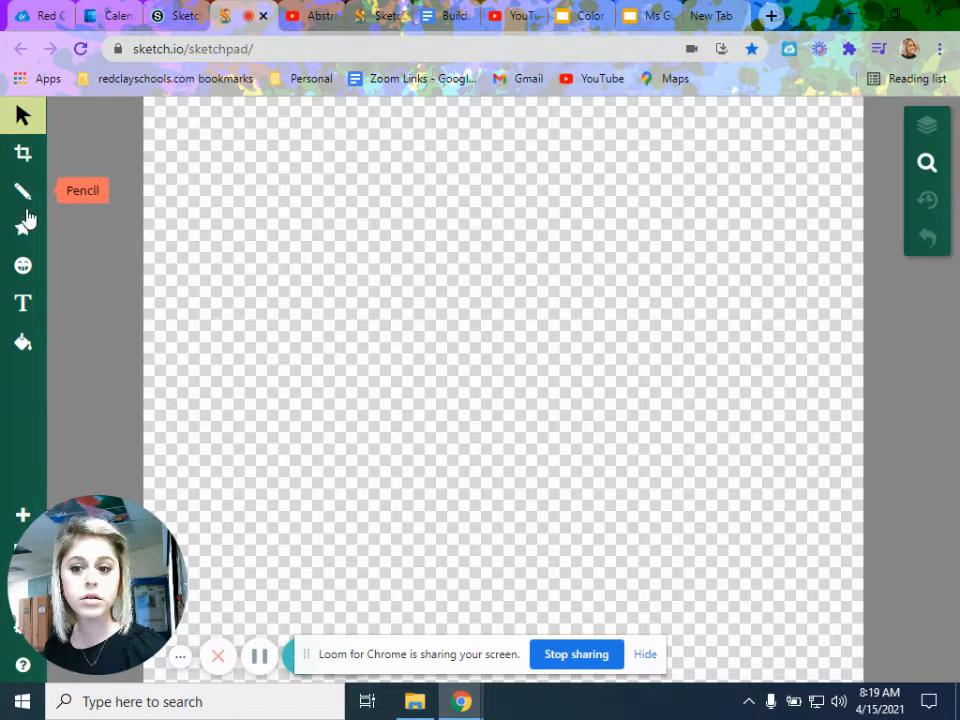
View the saved drawings and reopen Drawing-1.
left_click_drag(62, 540, 189, 521)
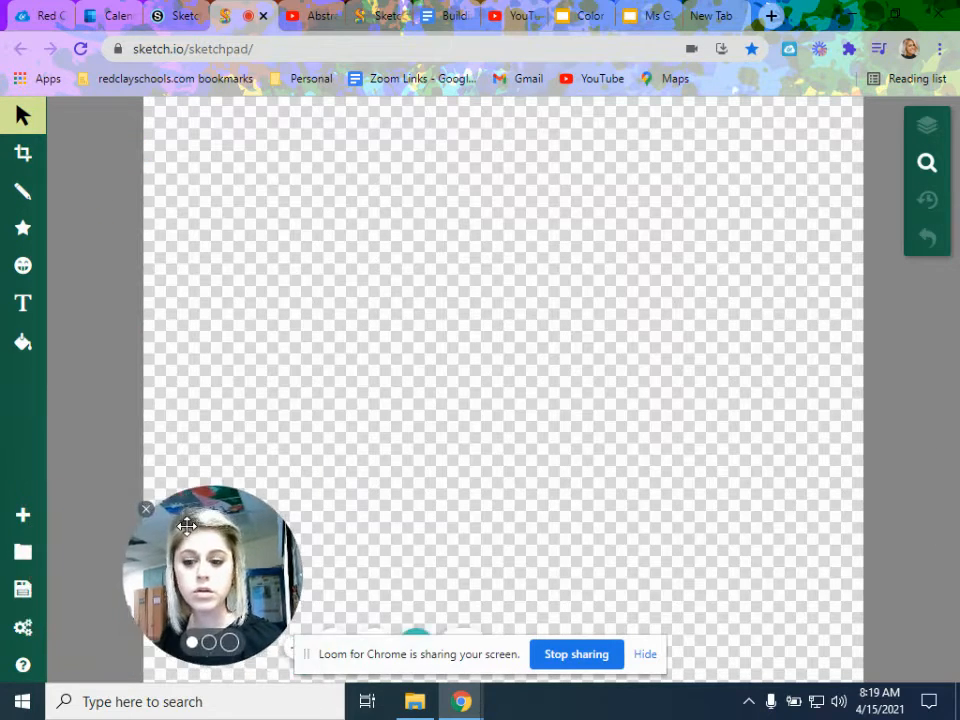
left_click(22, 627)
left_click(22, 552)
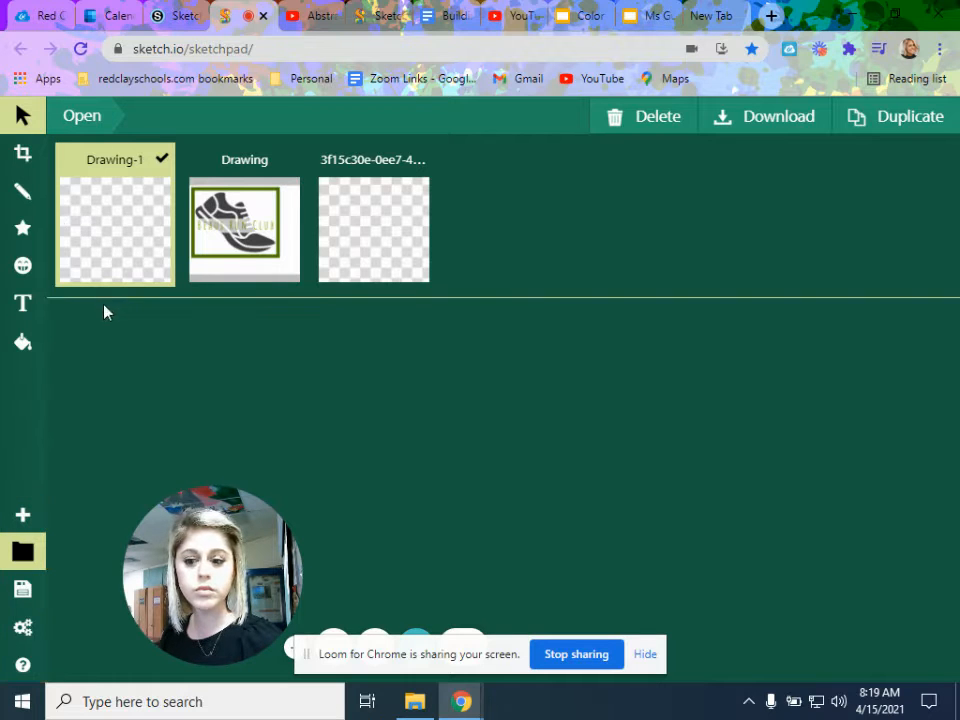
double_click(81, 191)
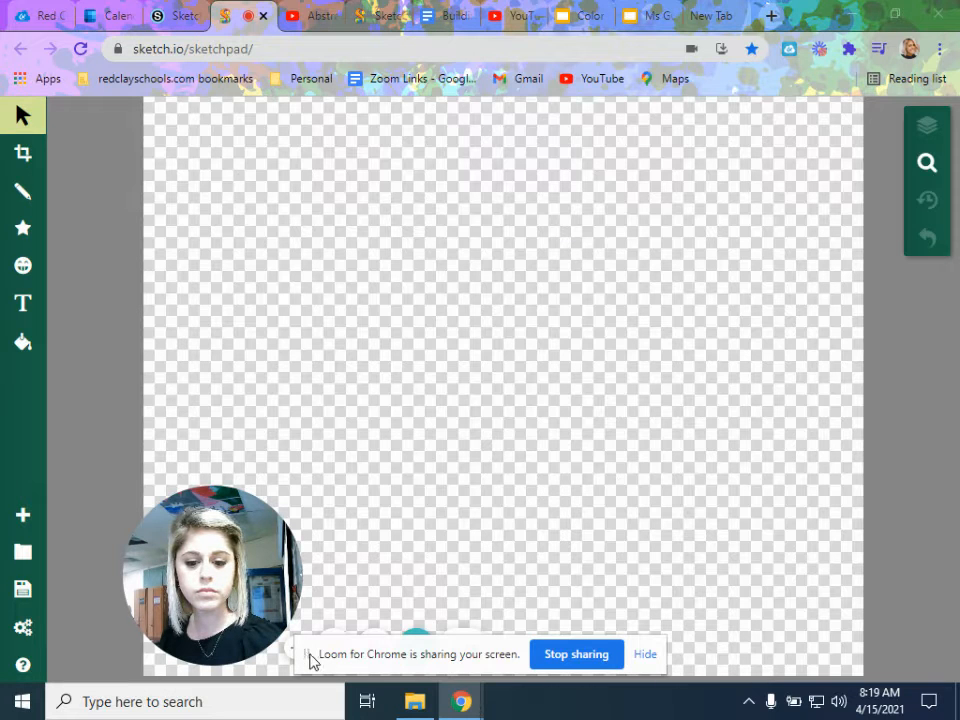
left_click(373, 647)
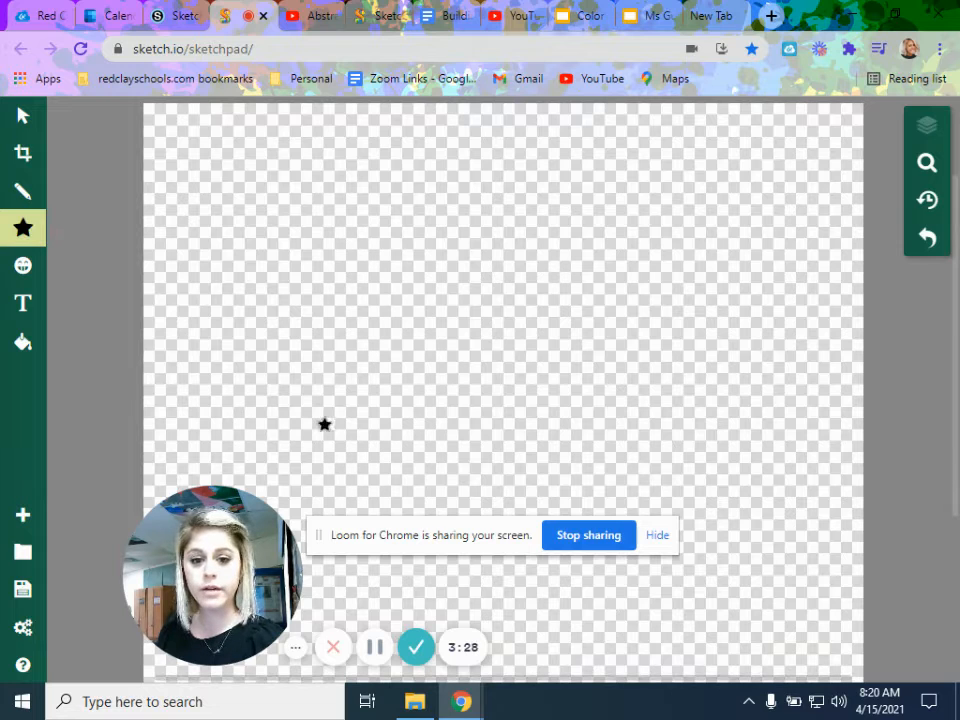
Draw a large five-sided star on the canvas, rotate it upright and move it toward the canvas centre.
left_click(23, 230)
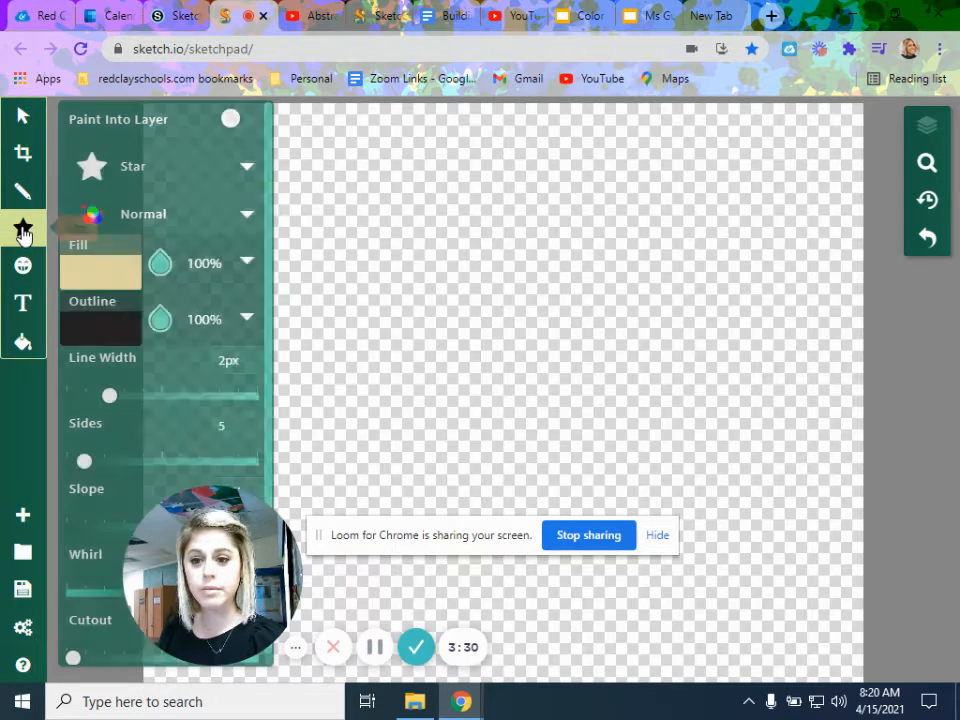
left_click(245, 170)
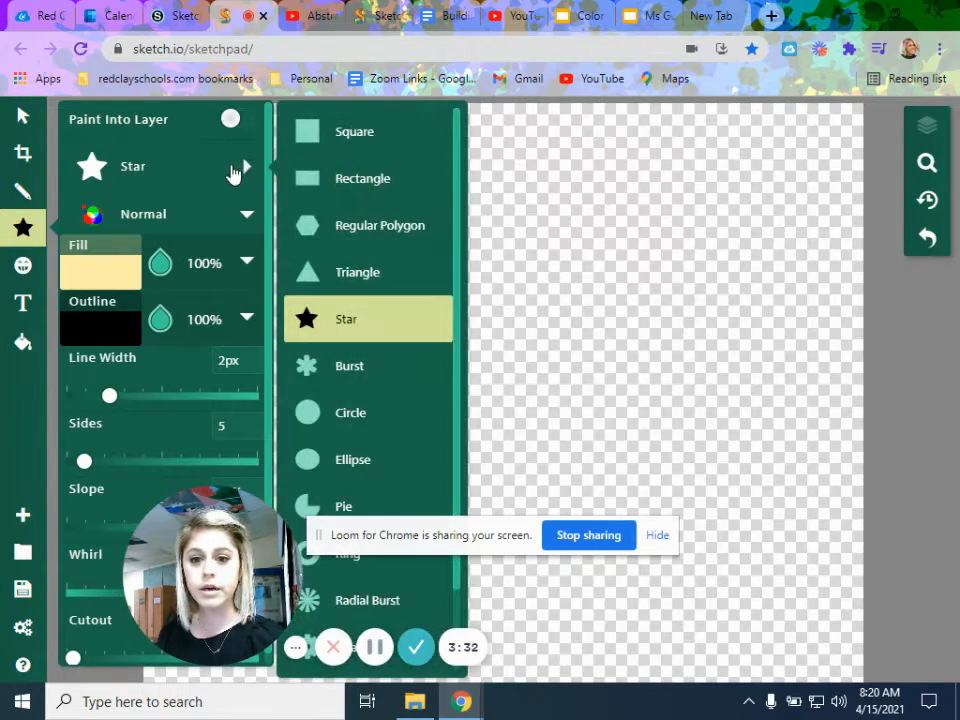
left_click(311, 326)
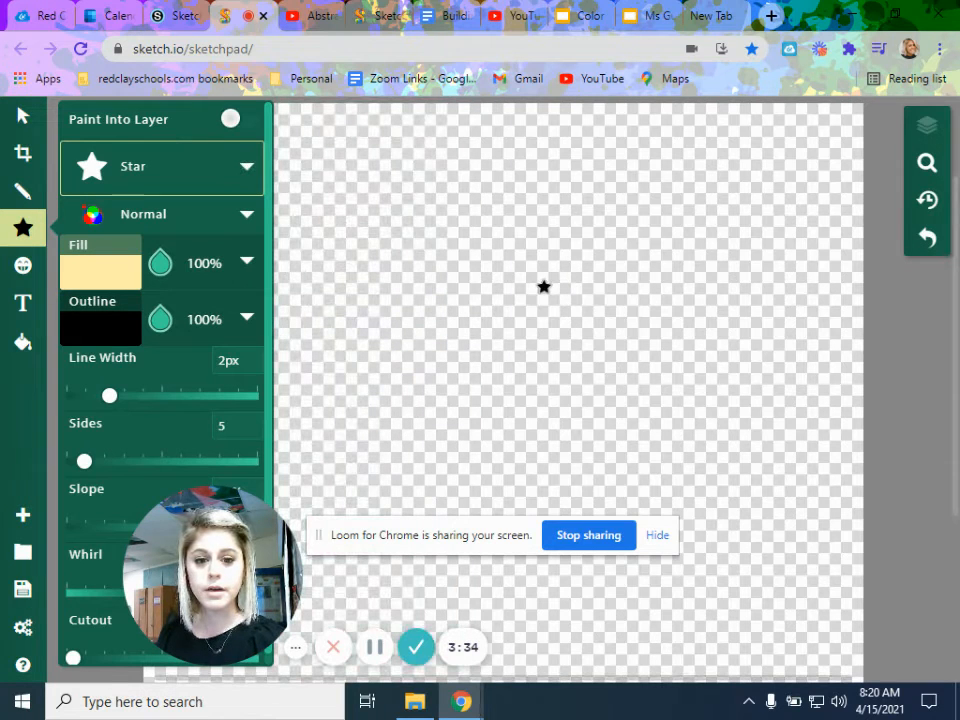
left_click_drag(510, 263, 714, 480)
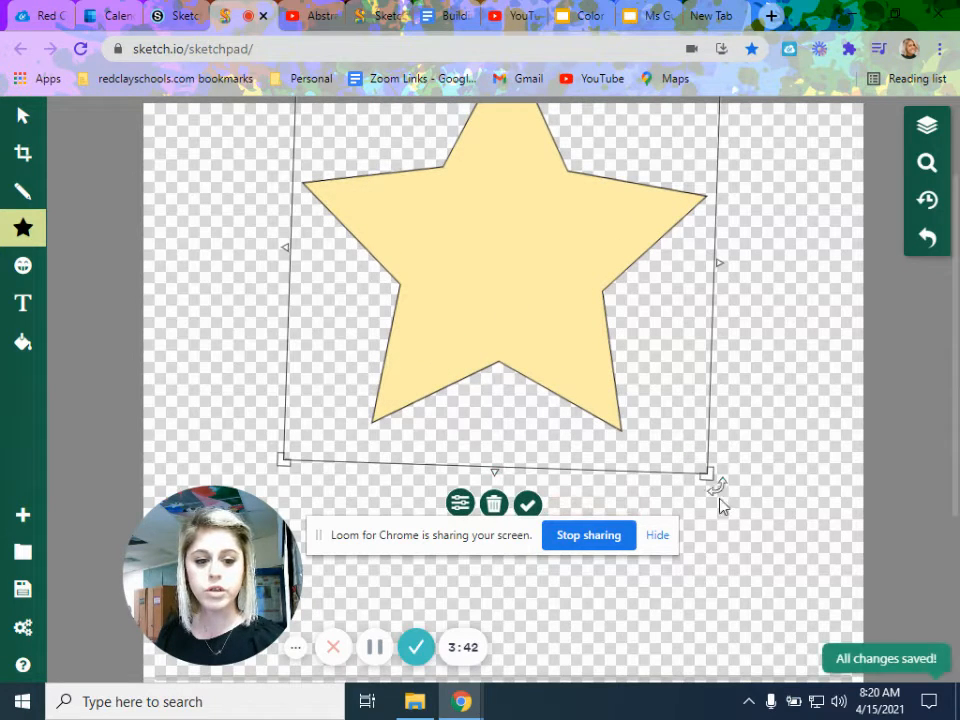
left_click_drag(720, 489, 725, 480)
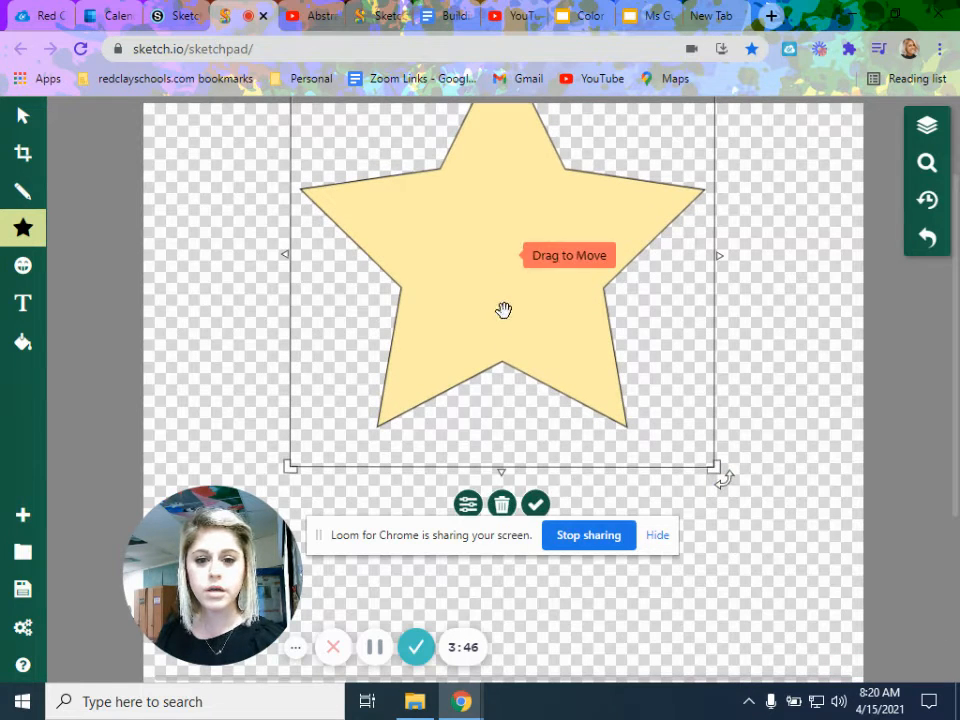
left_click_drag(504, 311, 490, 477)
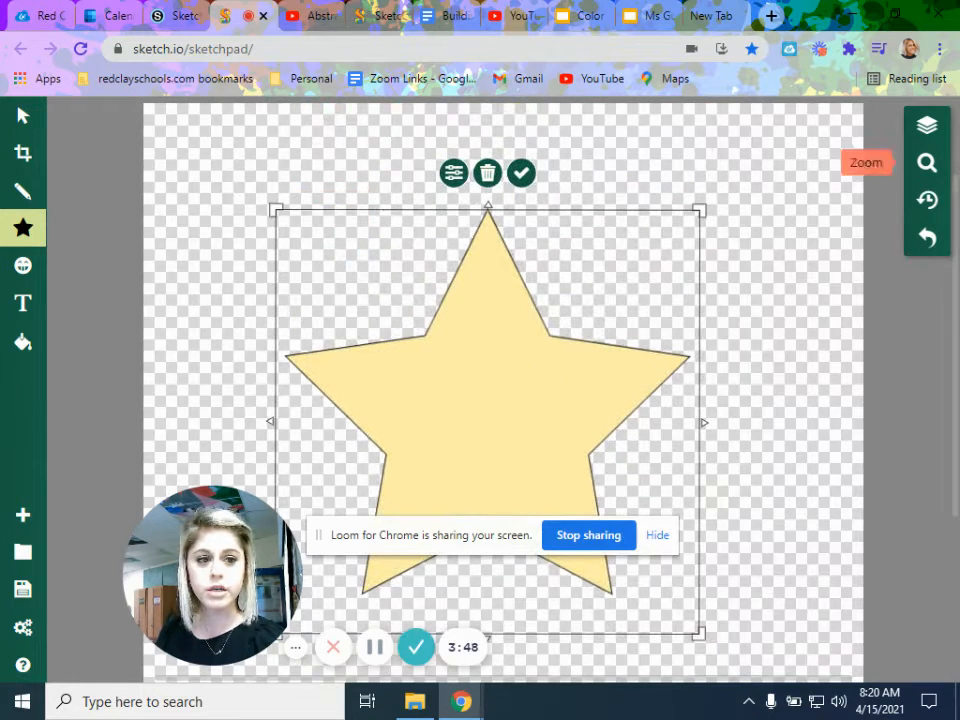
Import the image file "shoe graphic" from the Logo Lesson folder as a new layer.
left_click(928, 128)
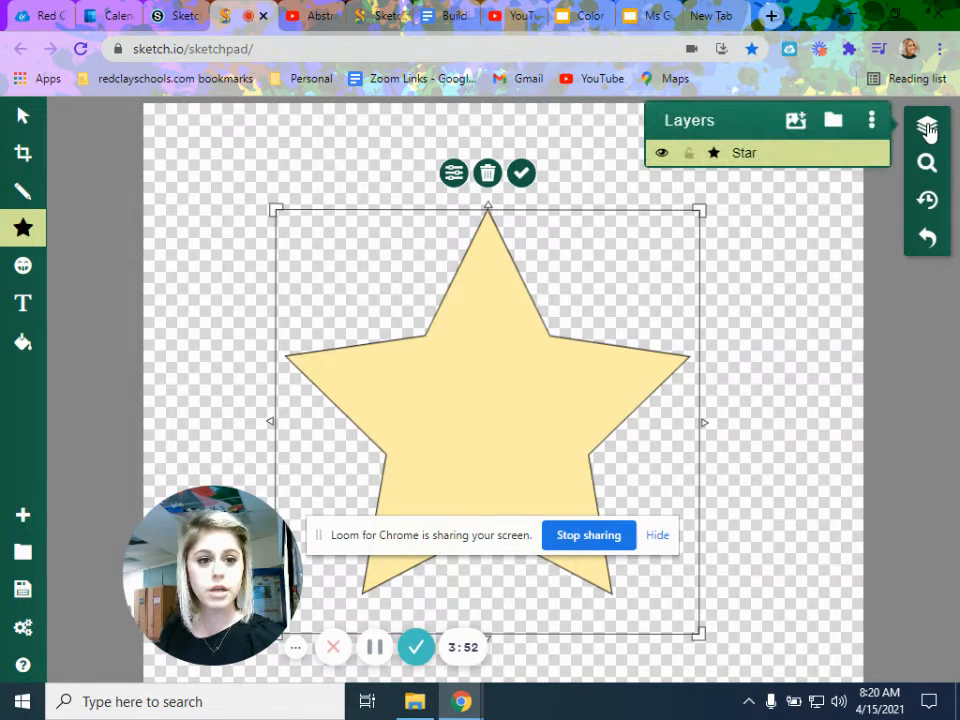
left_click(795, 122)
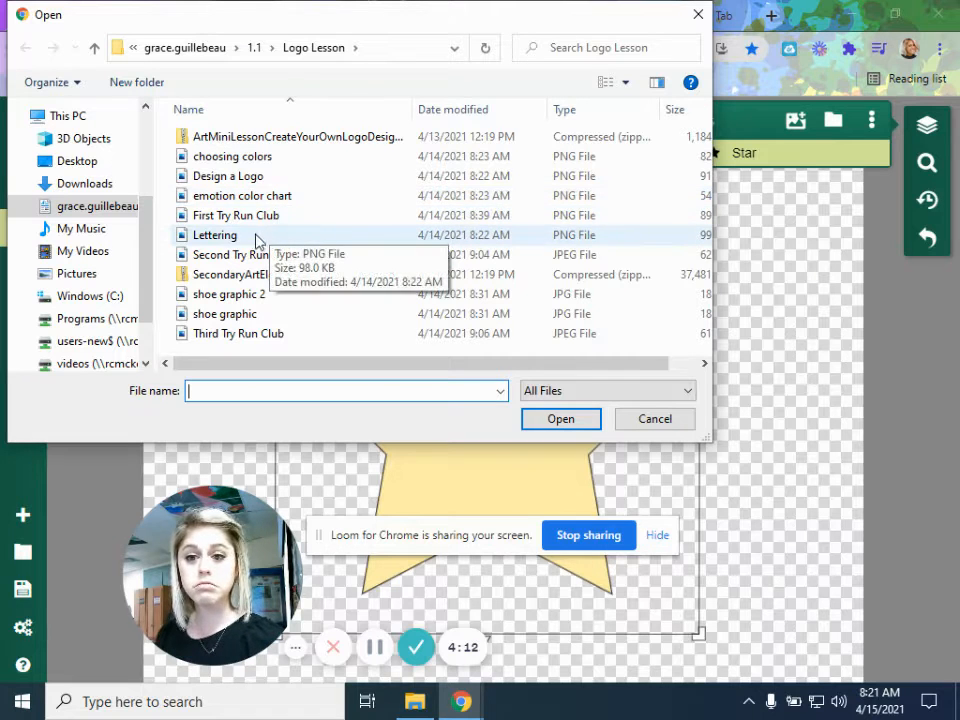
left_click(240, 322)
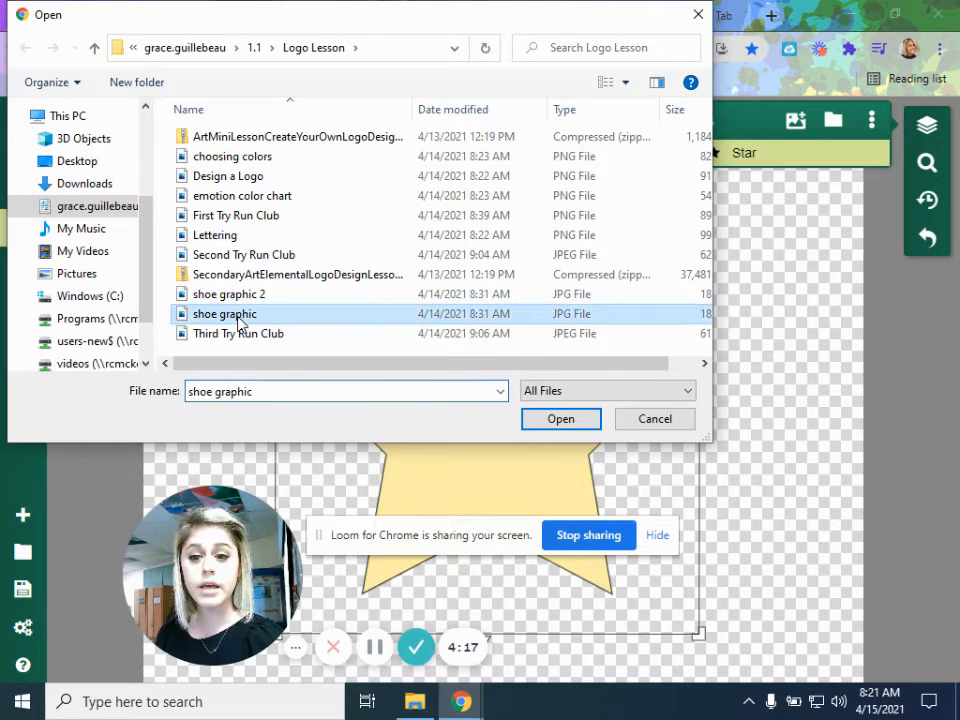
left_click(573, 420)
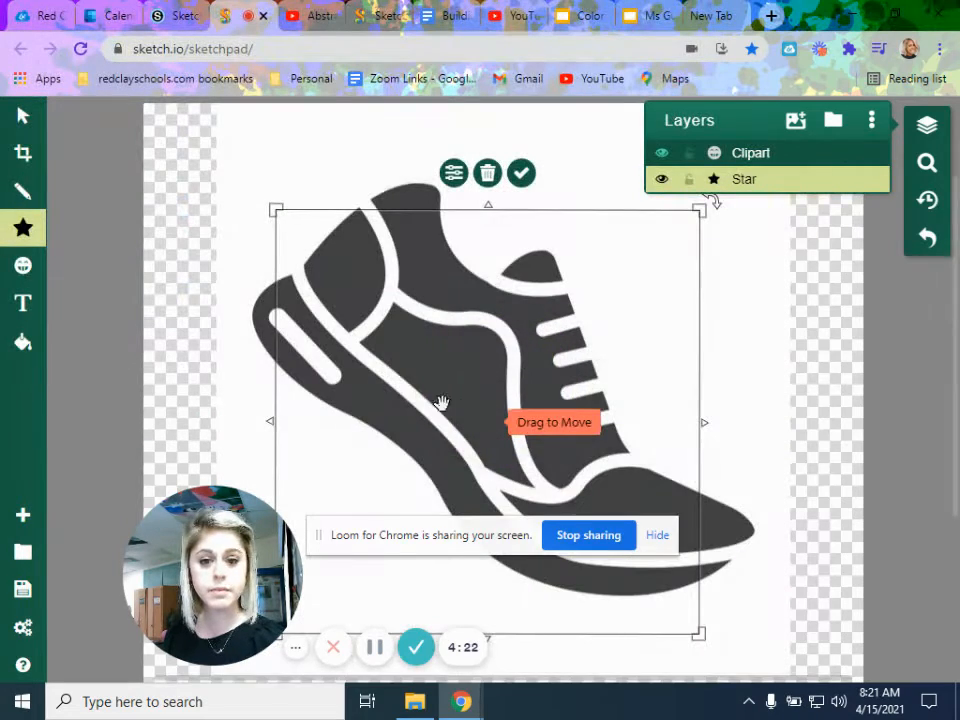
Move the large star behind the shoe graphic to about X 251 px, Y 254 px and deselect it.
scroll(410, 400, "down", 1)
left_click_drag(480, 346, 586, 472)
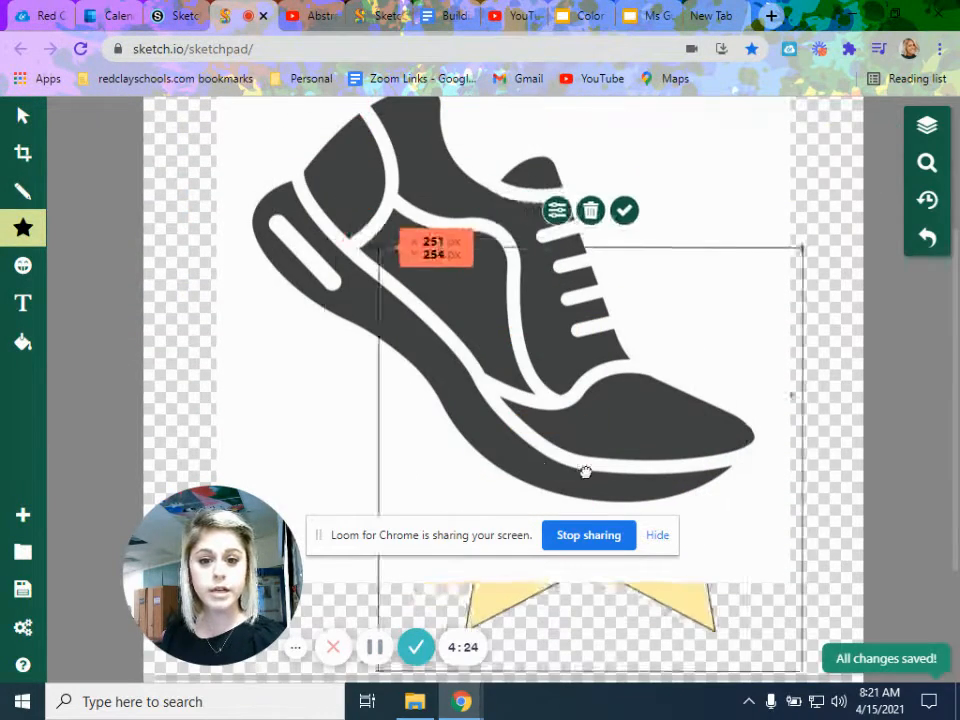
left_click(927, 124)
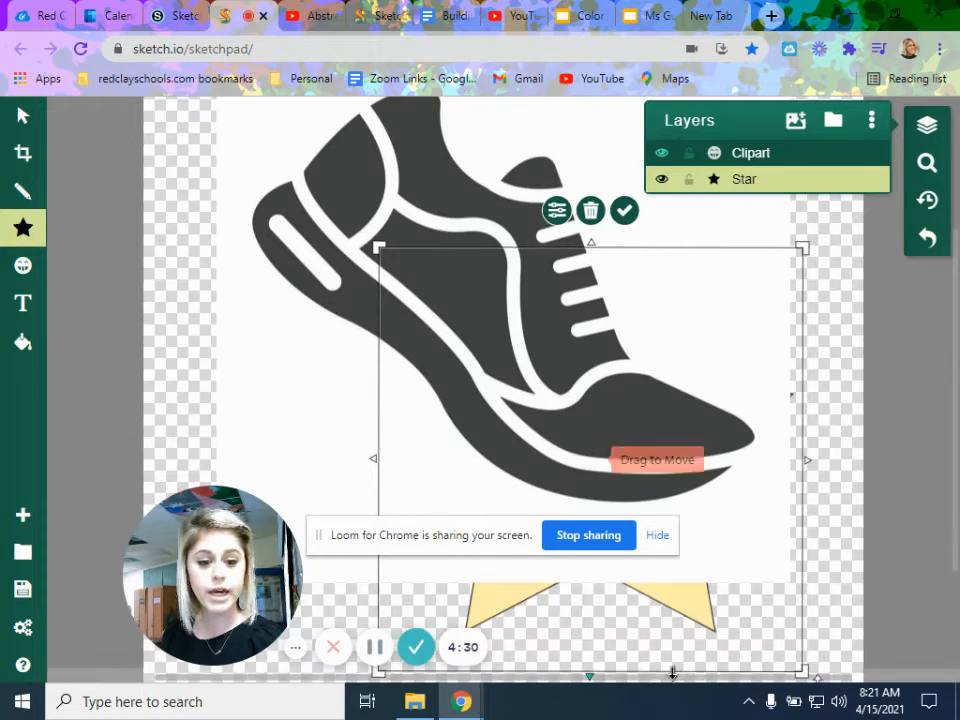
left_click(405, 191)
scroll(407, 261, "down", 2)
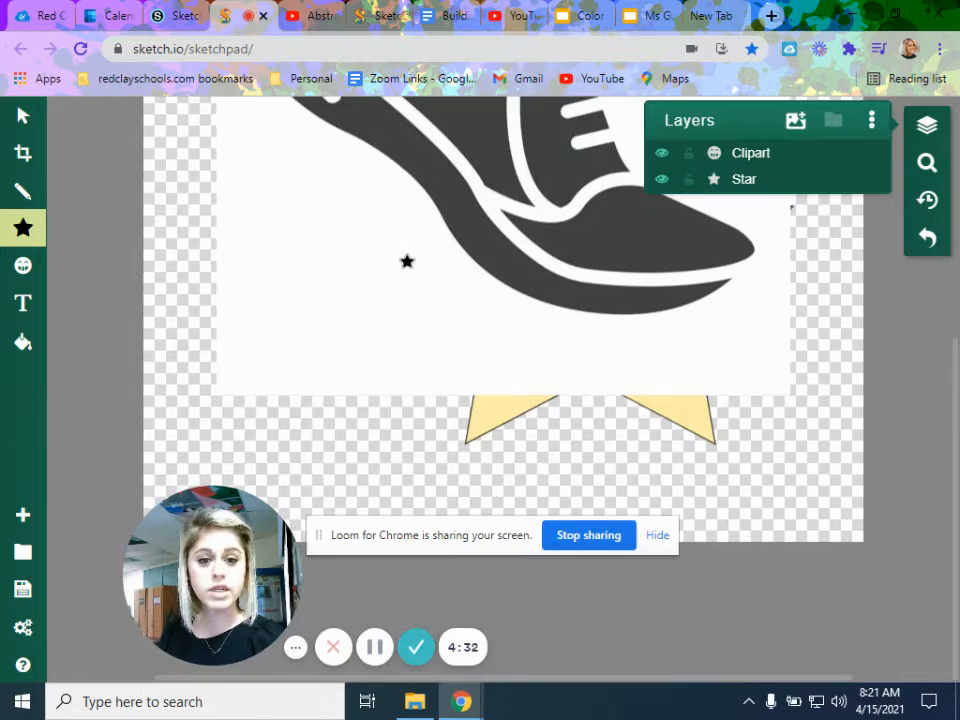
scroll(407, 261, "up", 2)
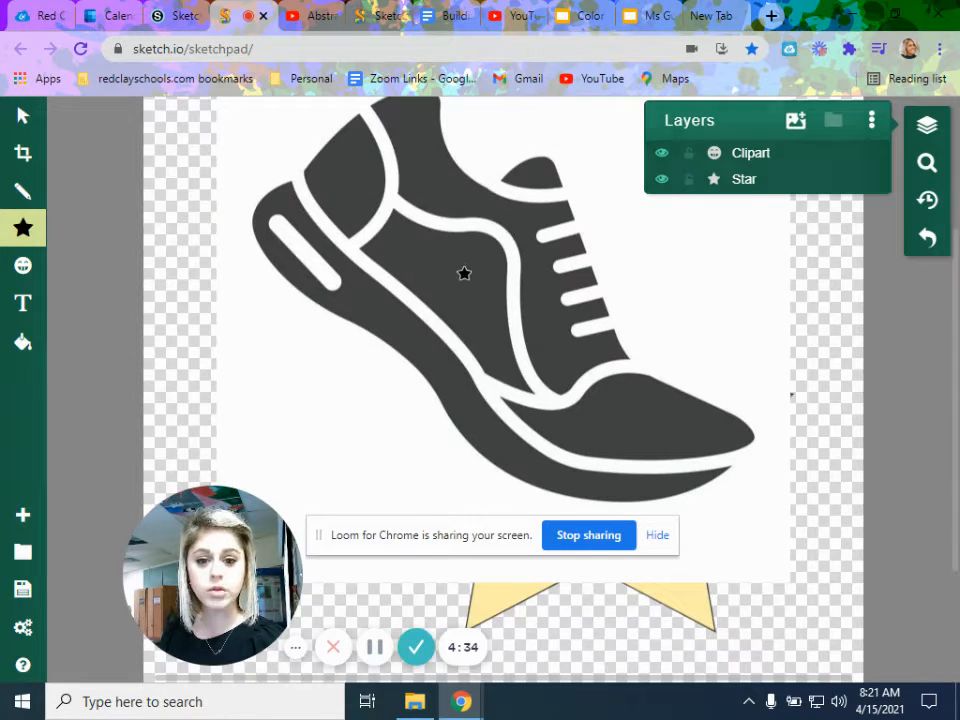
left_click_drag(464, 273, 440, 300)
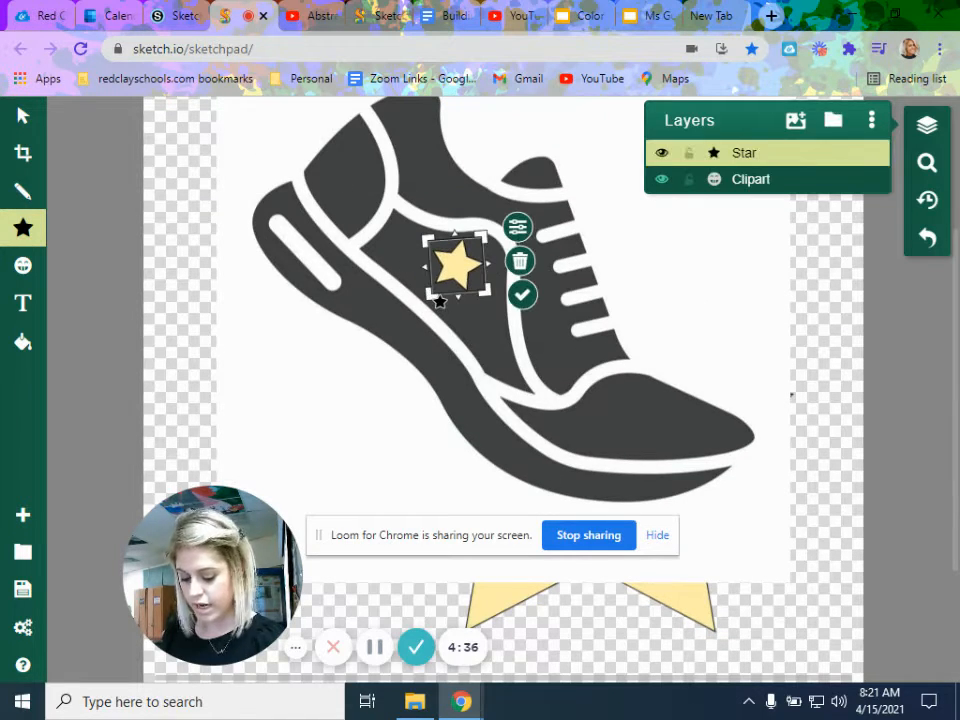
left_click(342, 296)
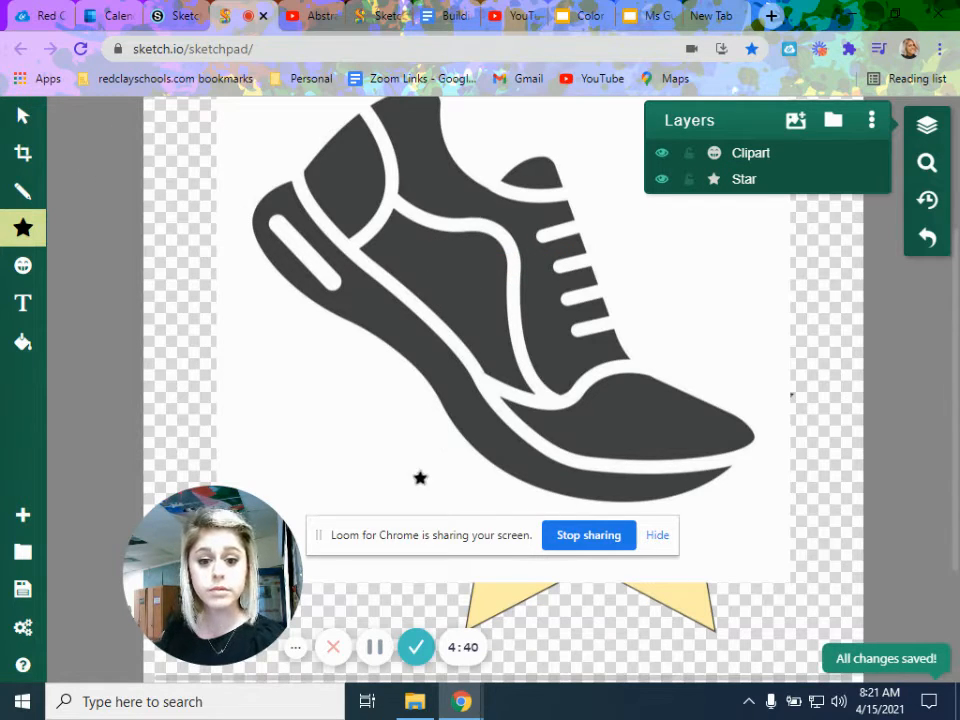
Move the shoe graphic to about X 6 px, Y 72 px and shift the star to the canvas's right edge.
left_click(26, 116)
left_click(495, 435)
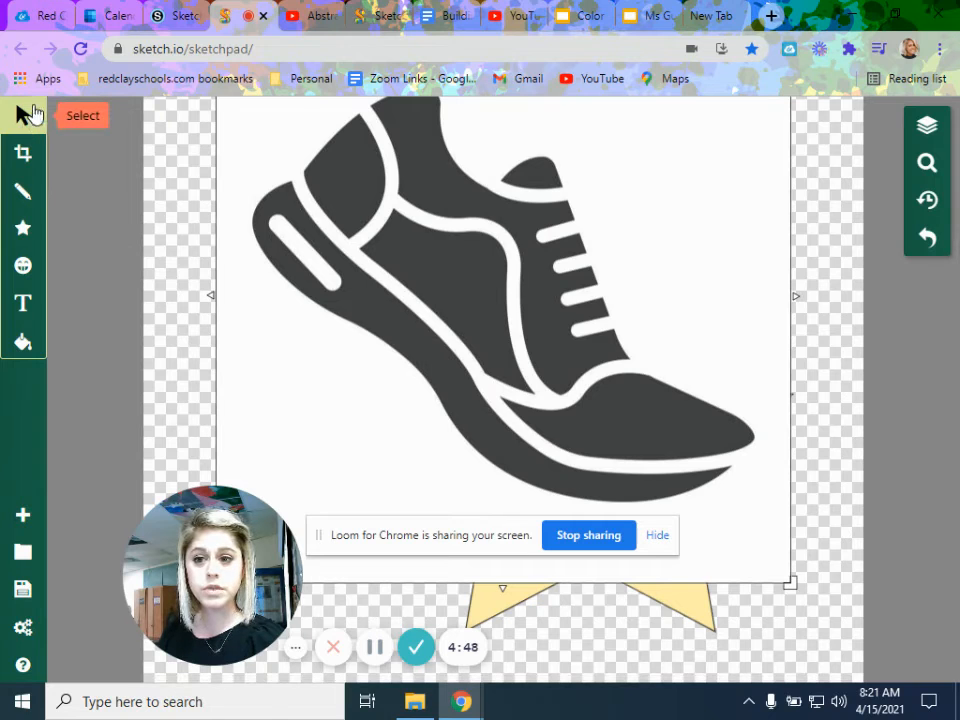
left_click_drag(541, 275, 473, 345)
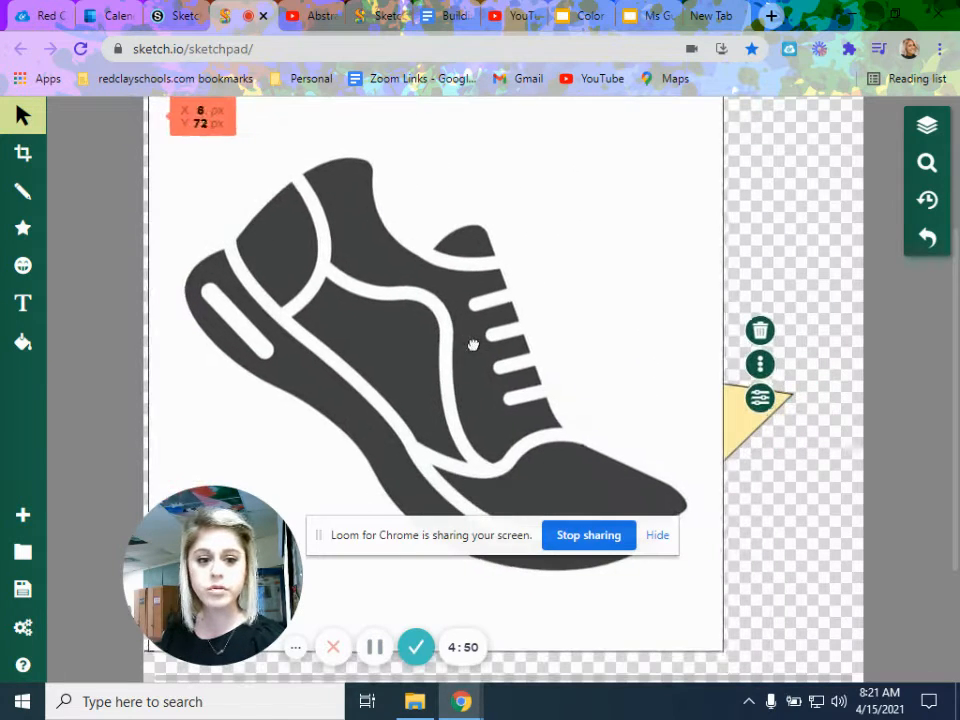
left_click_drag(743, 437, 805, 361)
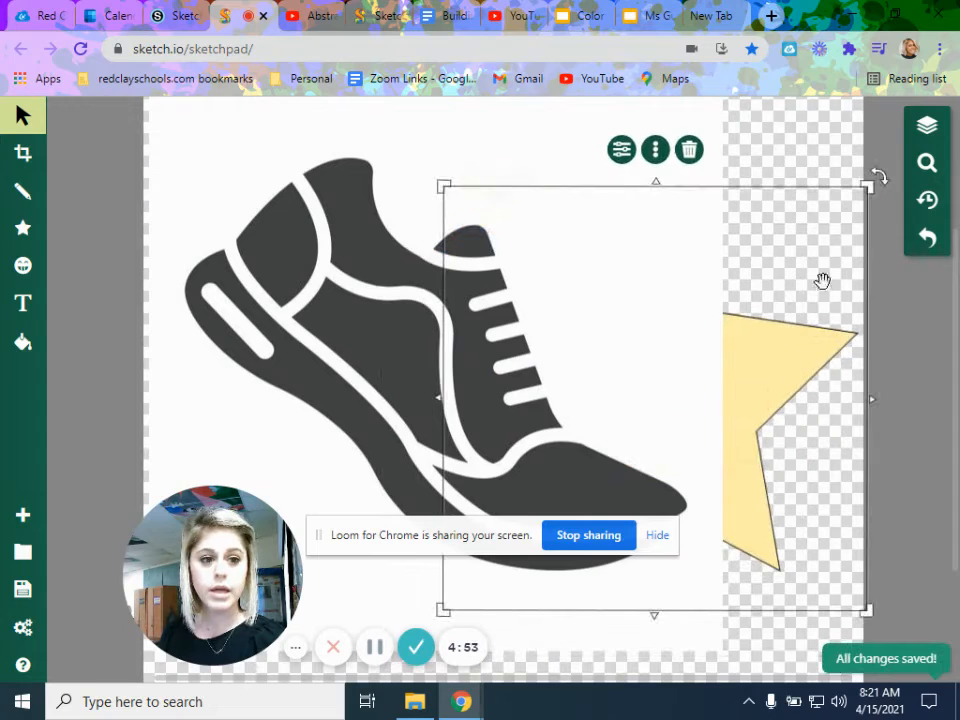
Try the star both behind and in front of the shoe graphic, leaving it sent to the front.
left_click(655, 150)
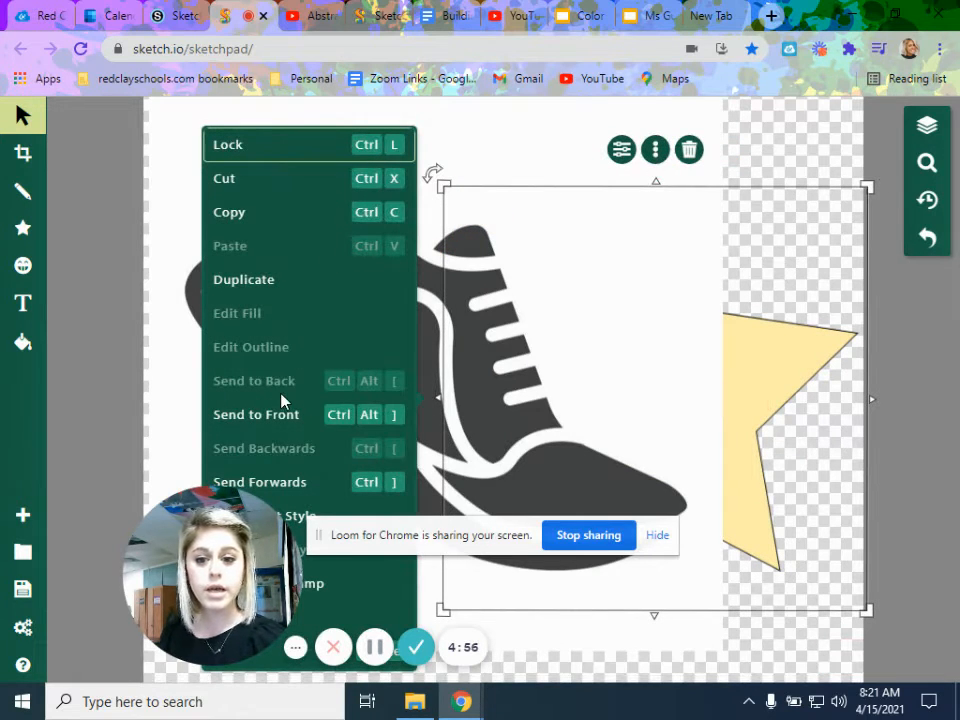
left_click(287, 418)
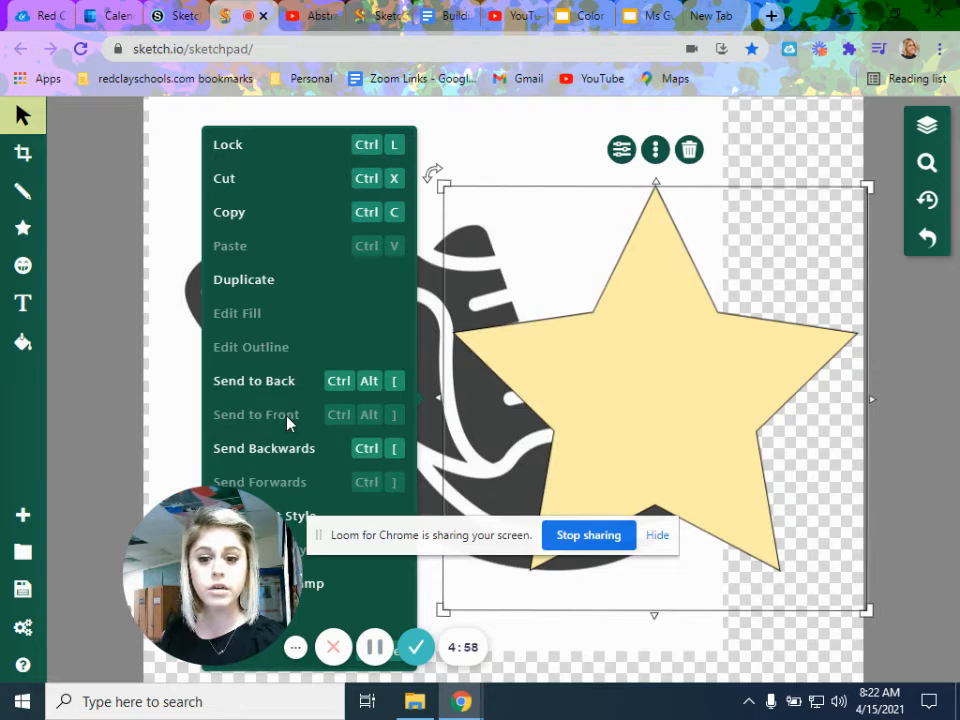
left_click(287, 396)
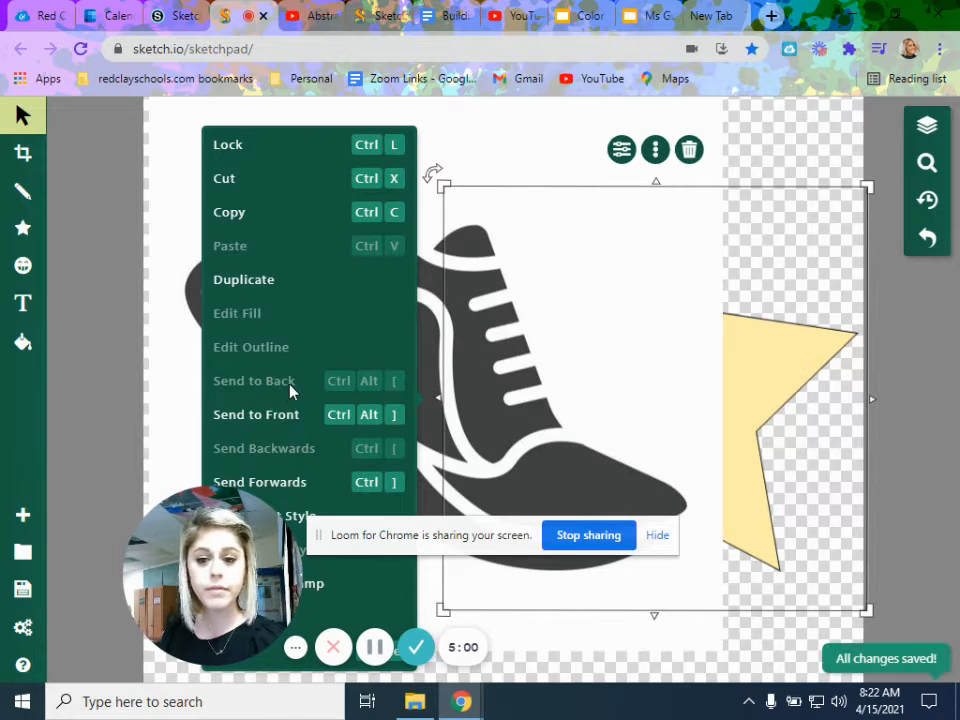
left_click(286, 420)
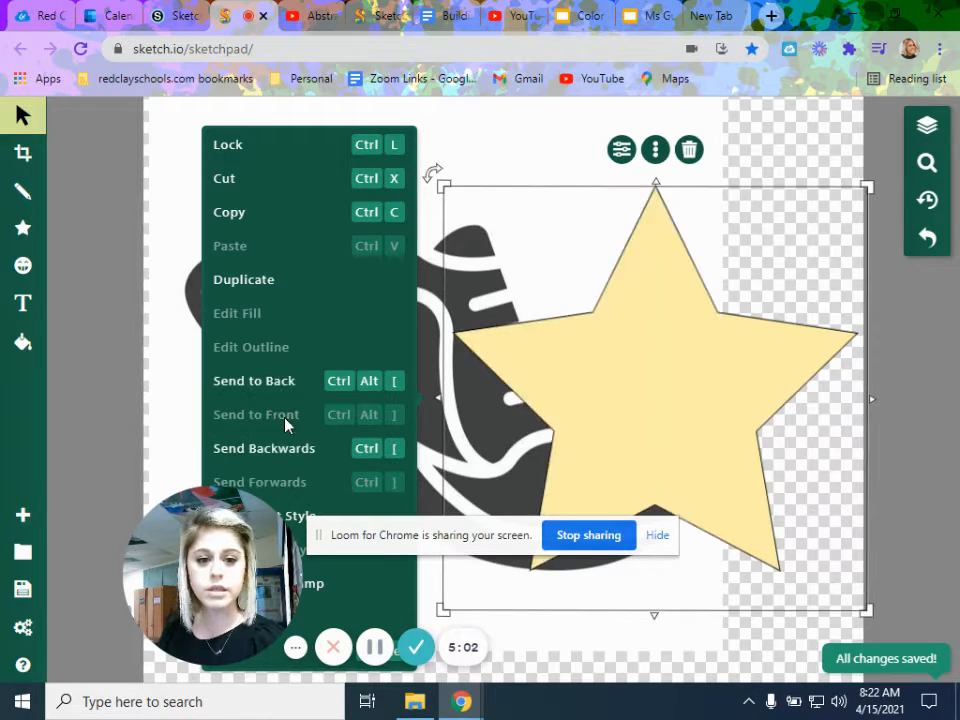
left_click(685, 386)
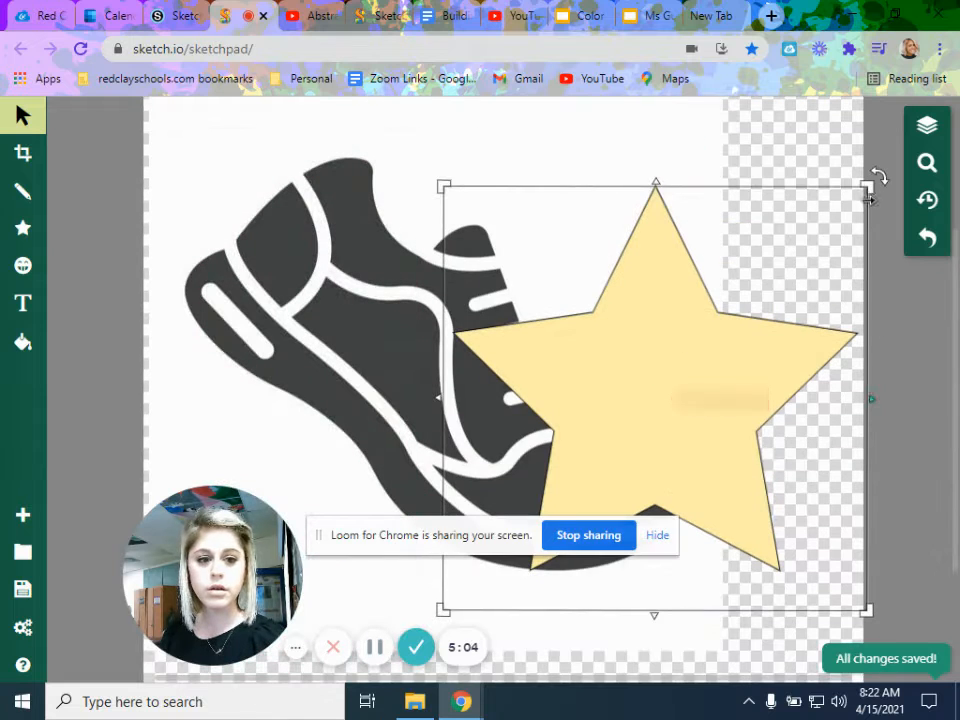
Shrink the star and place it over the shoe's heel, with the shoe graphic centred across the canvas.
left_click_drag(869, 185, 514, 515)
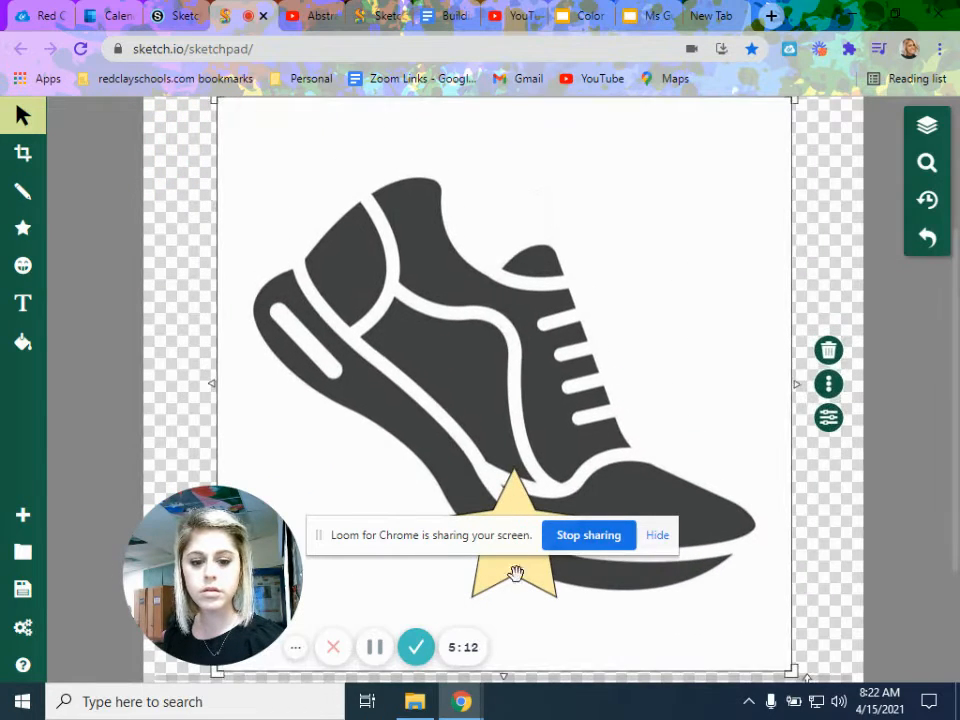
left_click(533, 580)
left_click_drag(533, 580, 304, 325)
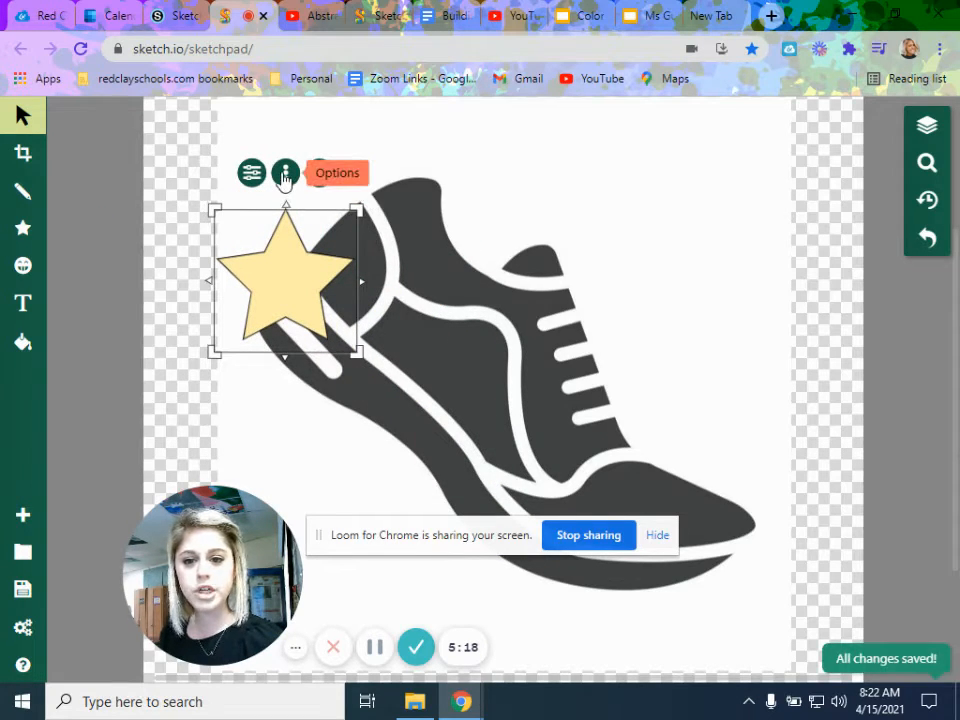
Remove the star's outline by setting its outline opacity to 0%.
left_click(285, 176)
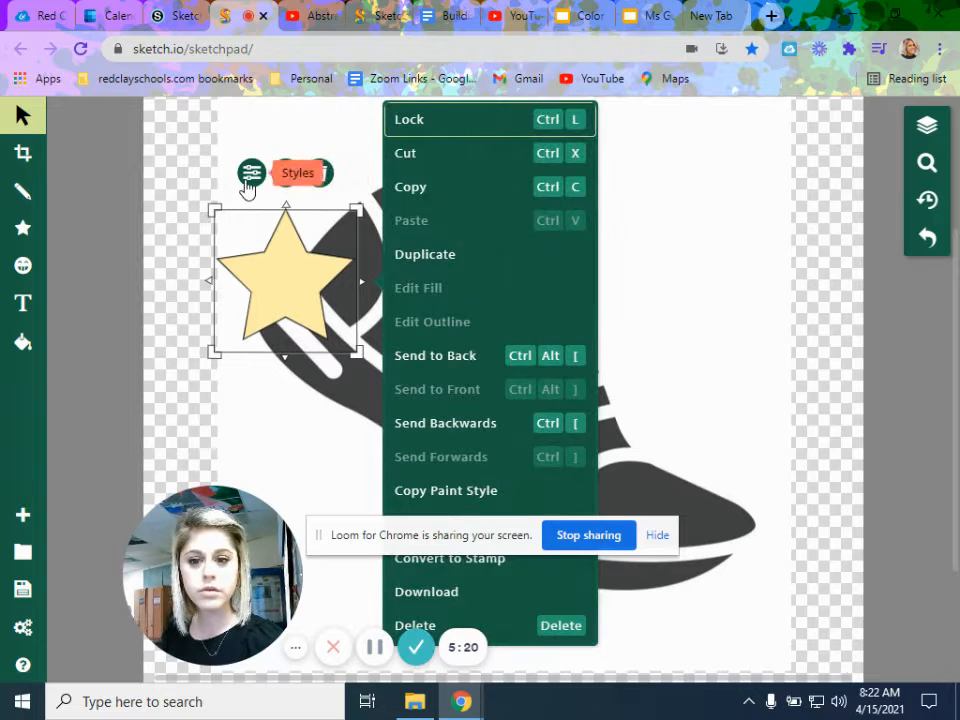
left_click(249, 186)
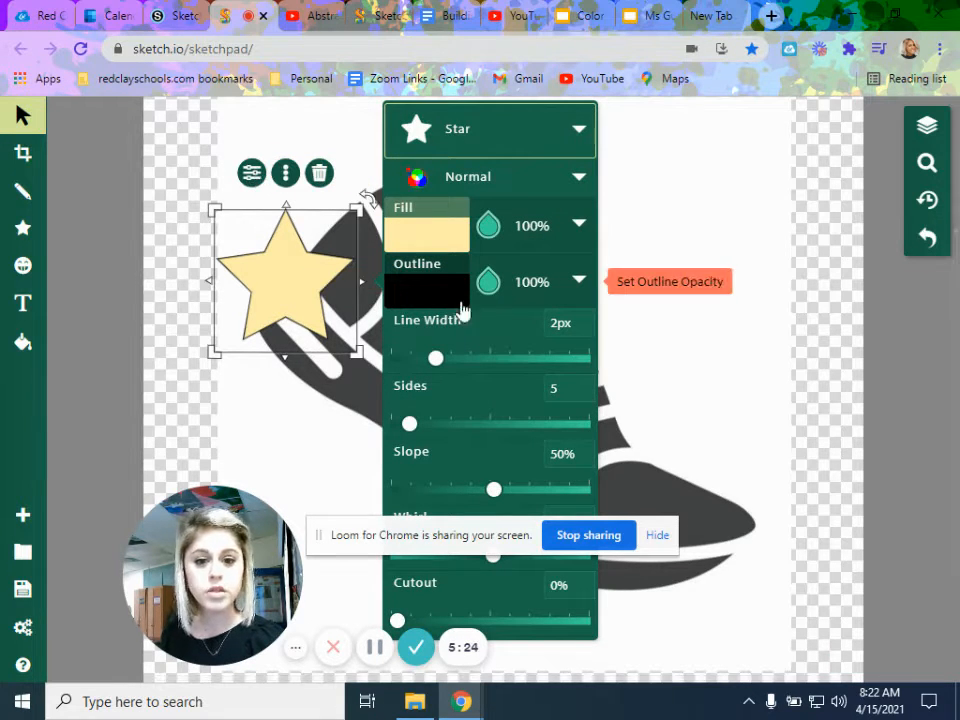
left_click(552, 284)
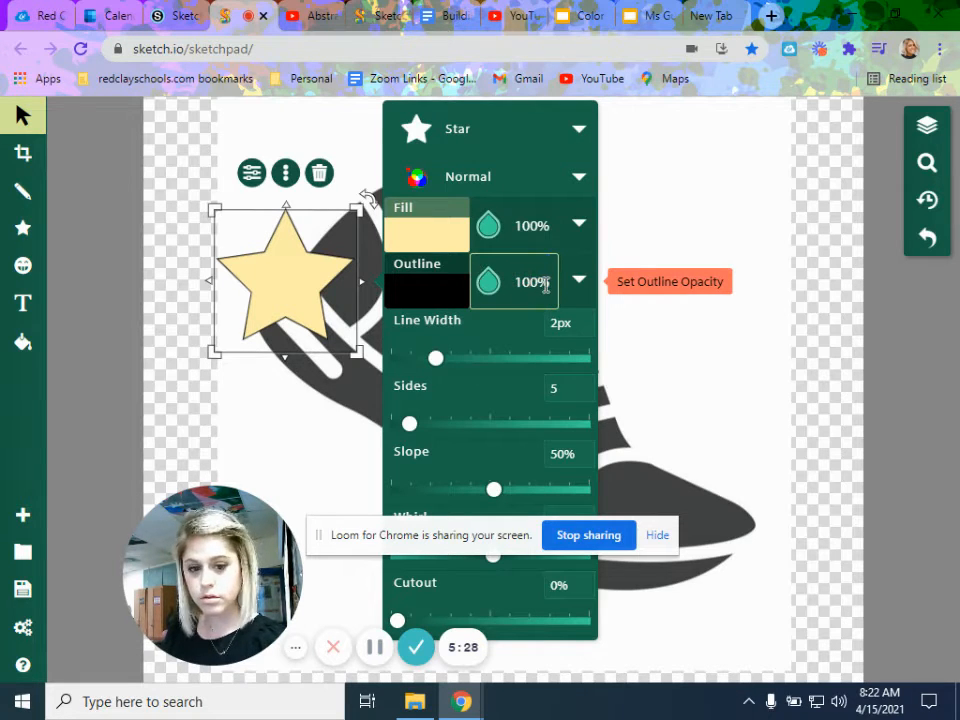
left_click(477, 281)
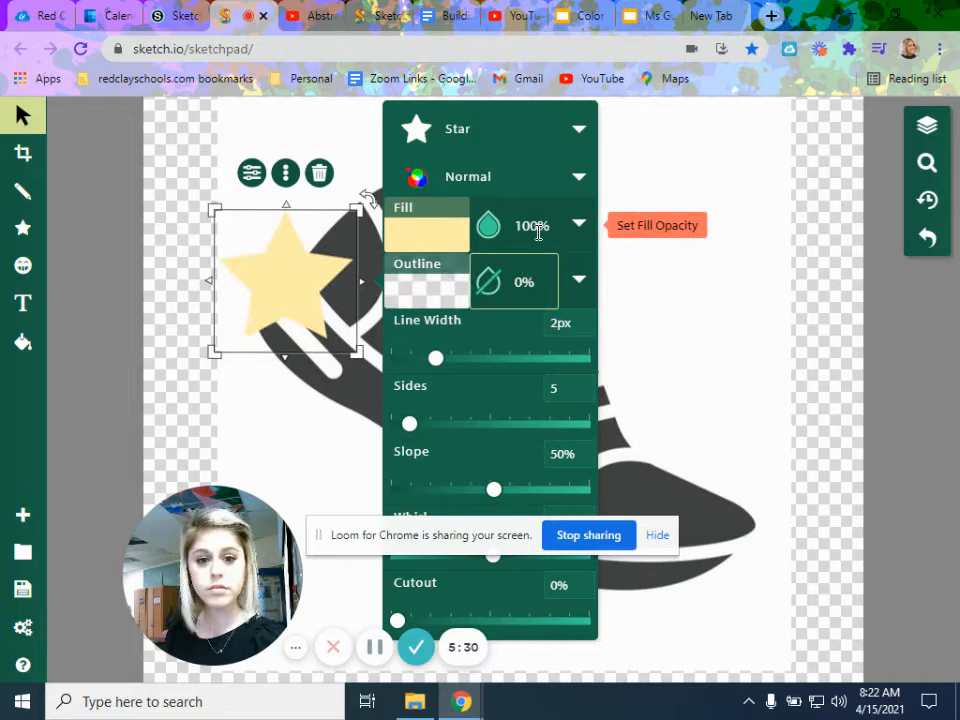
Try fill colours #ff8888, #ffff49 and #b6e565 on the star, then change its fill to a blue pattern.
left_click(450, 240)
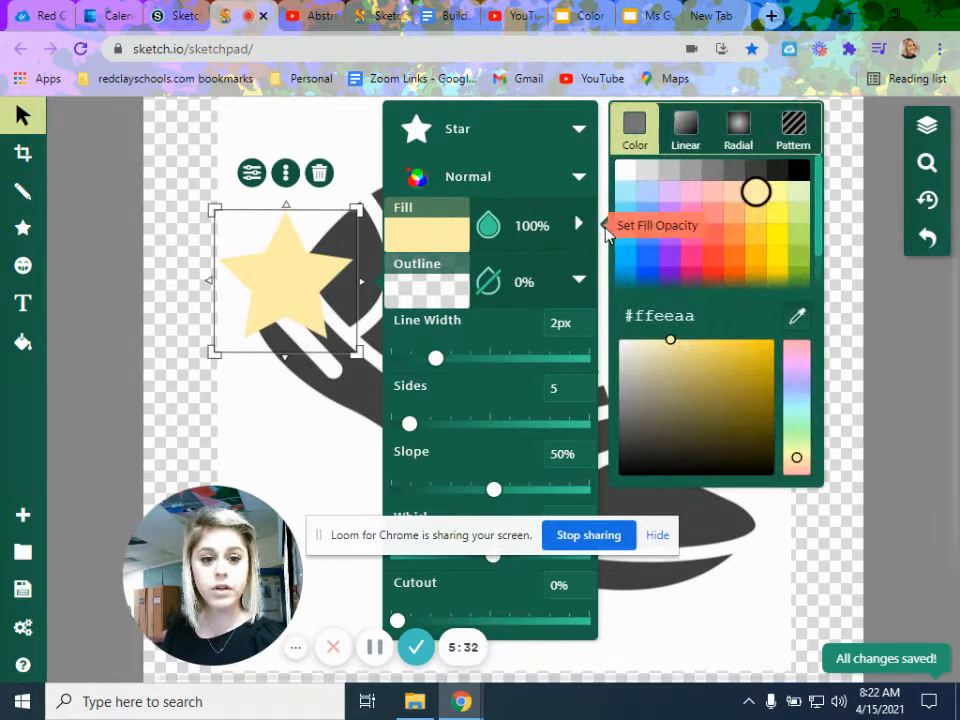
left_click(676, 241)
left_click(712, 213)
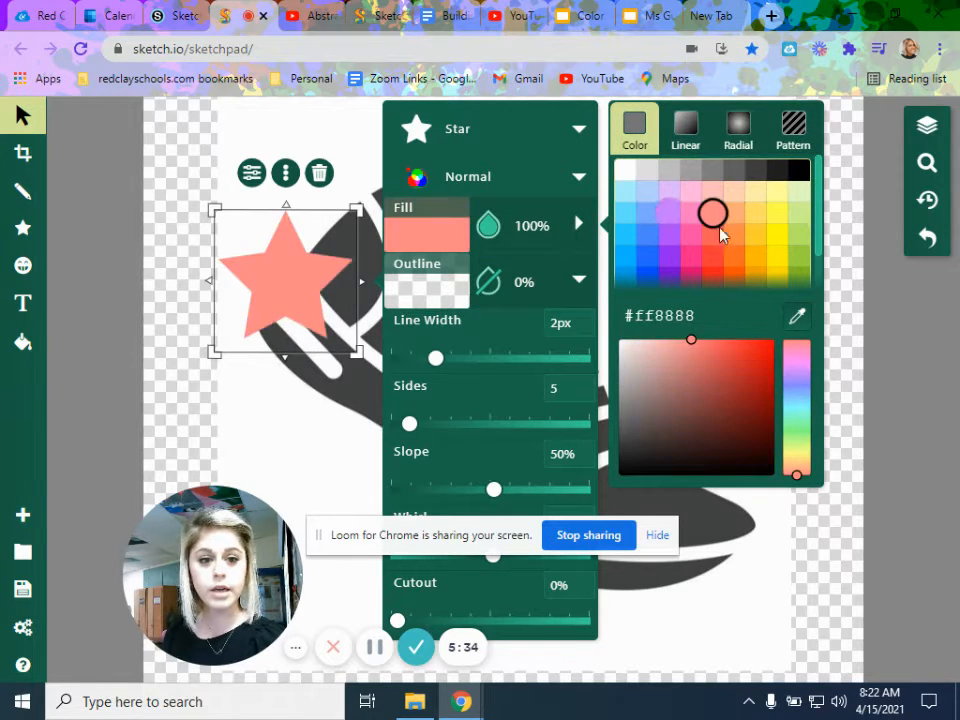
left_click(777, 214)
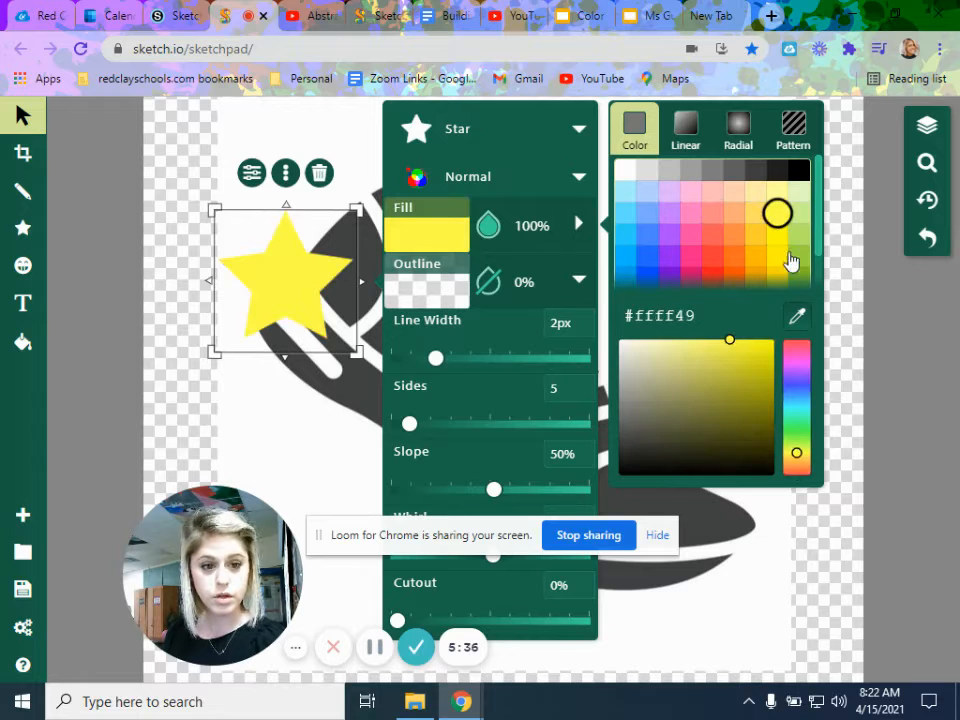
left_click(799, 240)
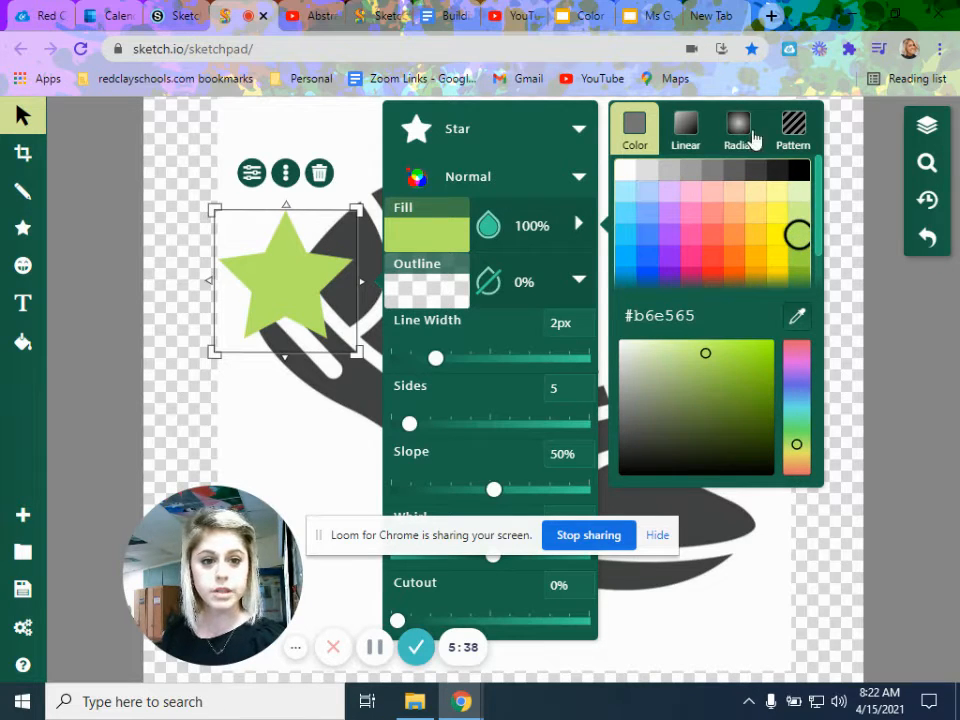
left_click(792, 125)
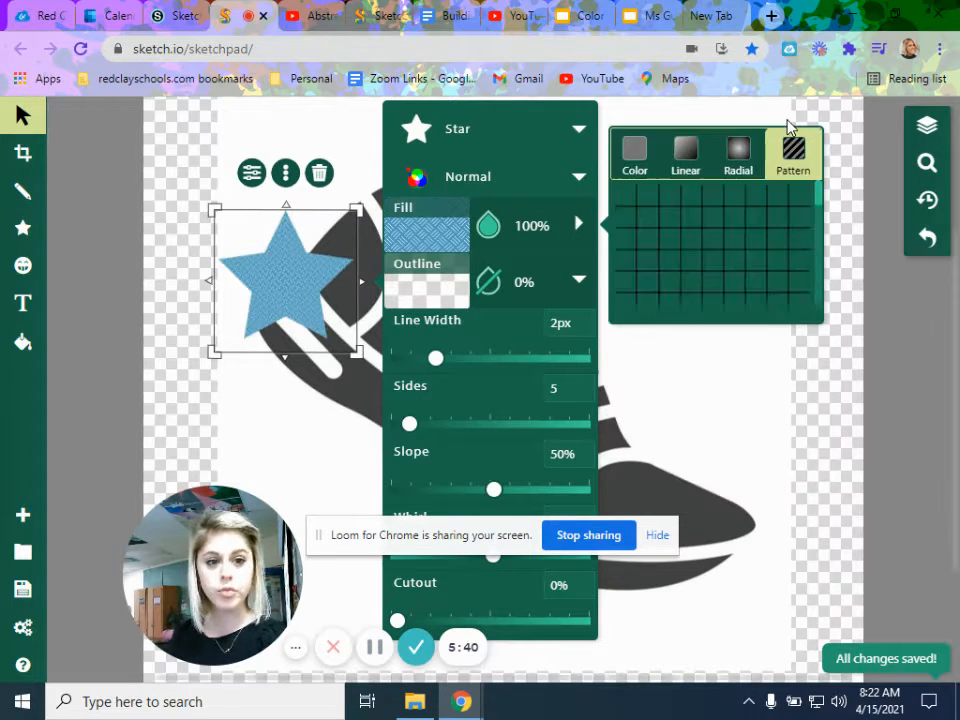
Try several other pattern fills on the star, then give it a solid #9dd241 green fill.
left_click(735, 237)
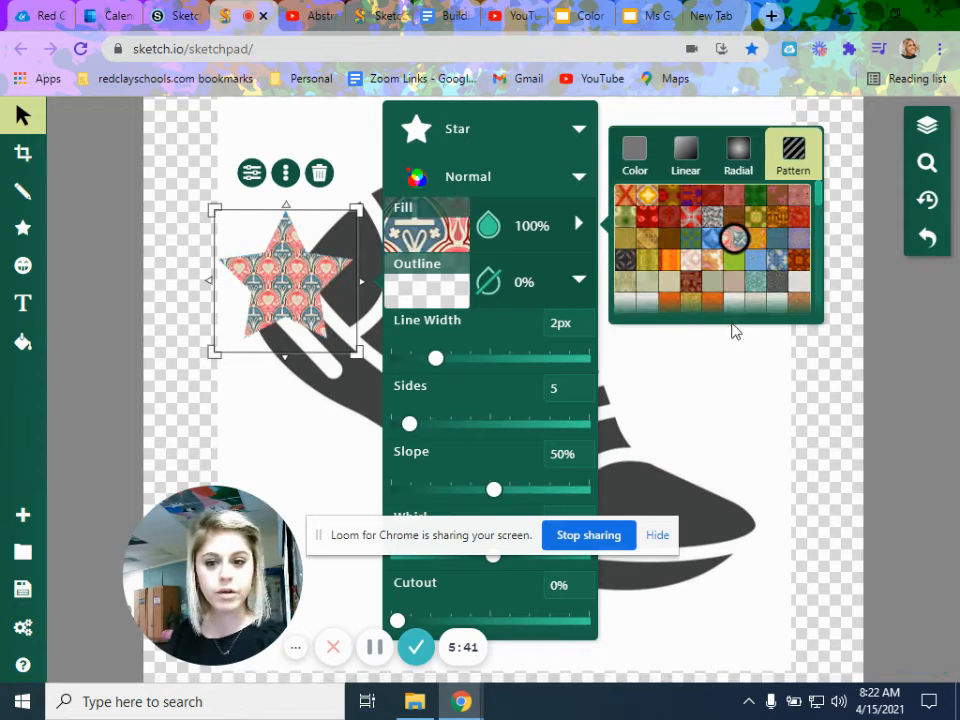
left_click(790, 265)
left_click(709, 260)
left_click(645, 238)
left_click(641, 150)
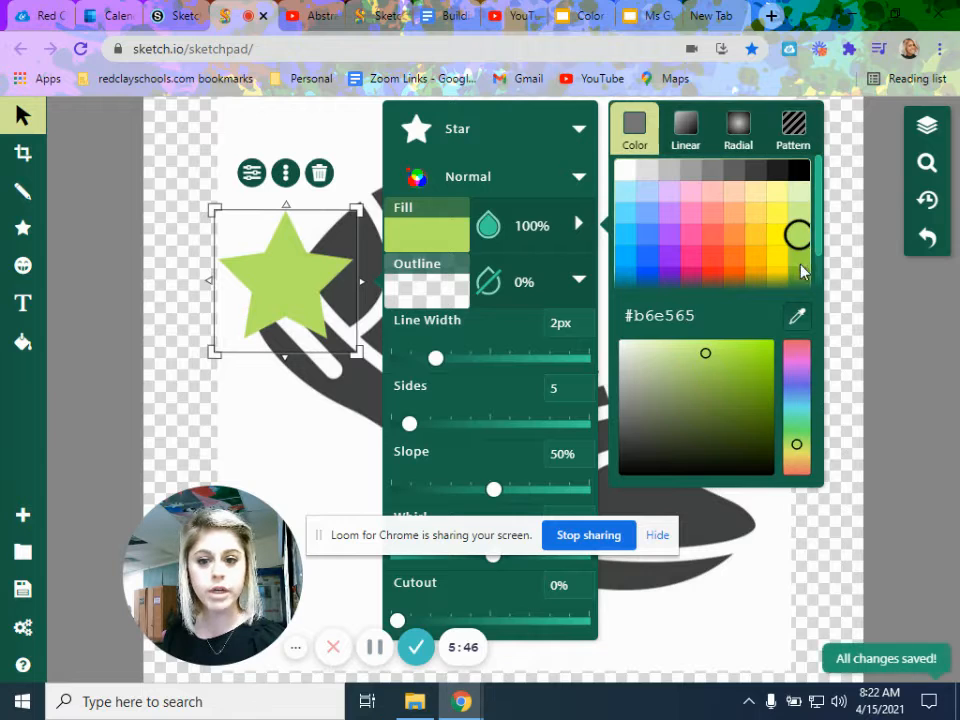
left_click(800, 262)
Duplicate the green star twice and move one copy up over the shoe's ankle collar, tilted counter-clockwise.
left_click(288, 184)
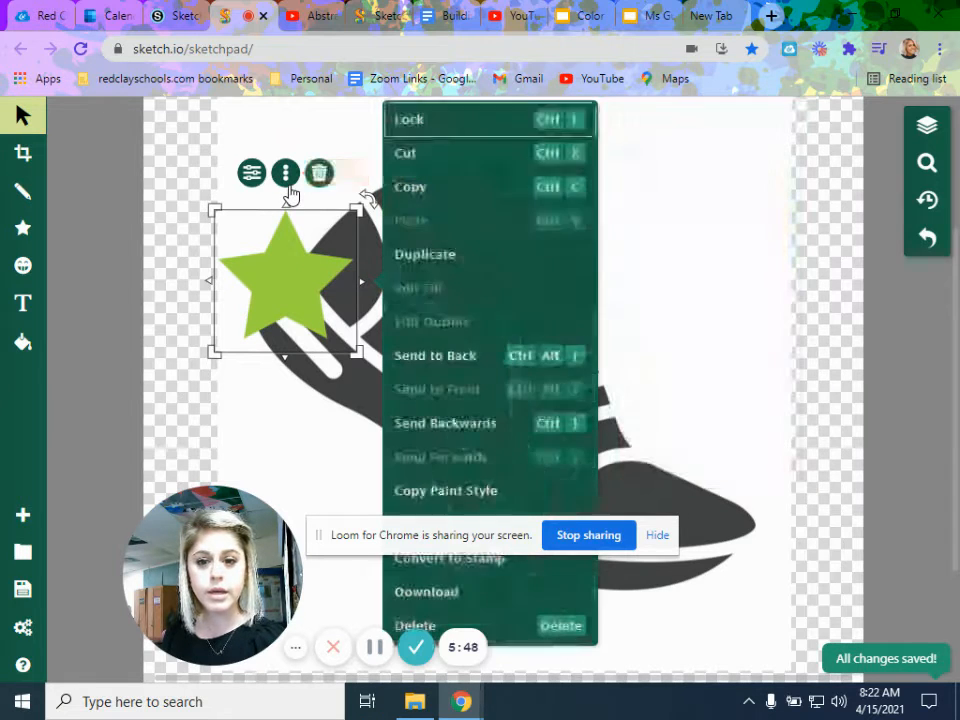
left_click(403, 190)
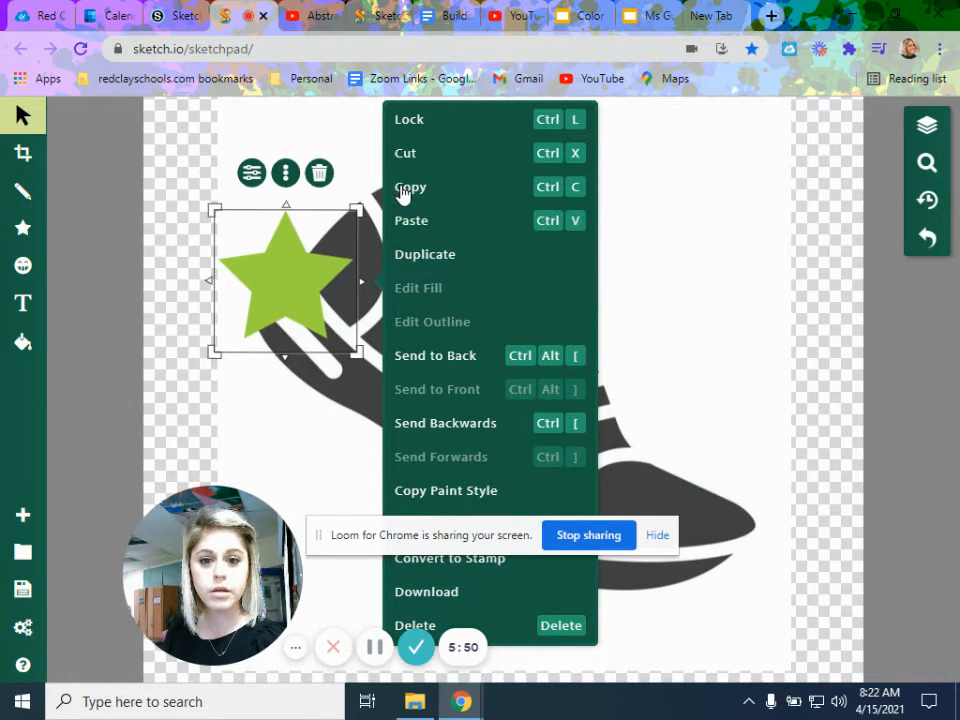
left_click(425, 256)
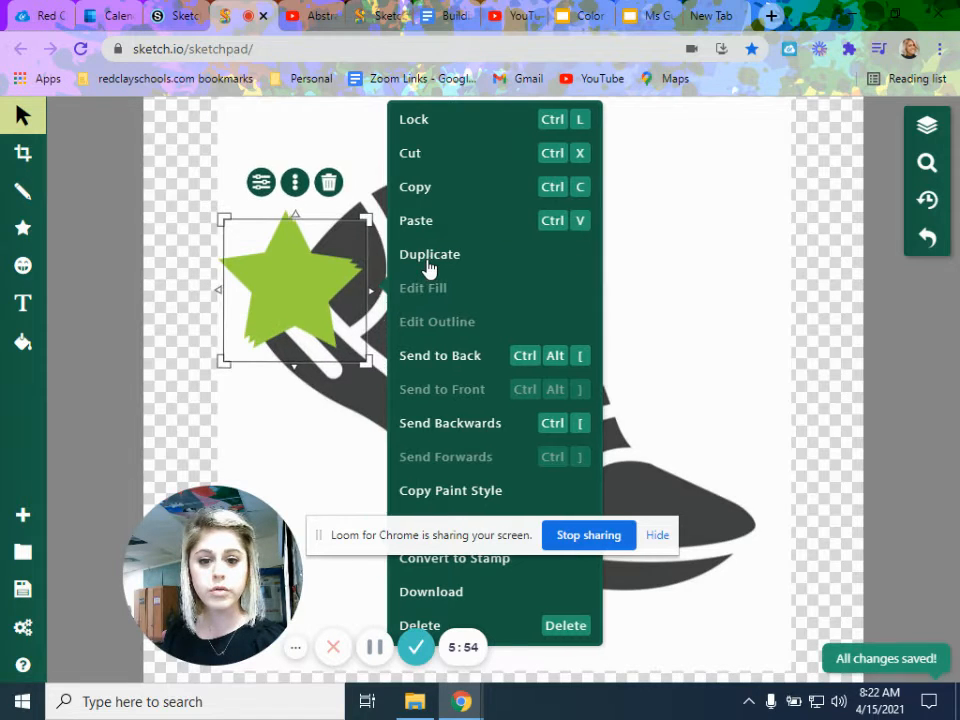
left_click_drag(315, 289, 387, 213)
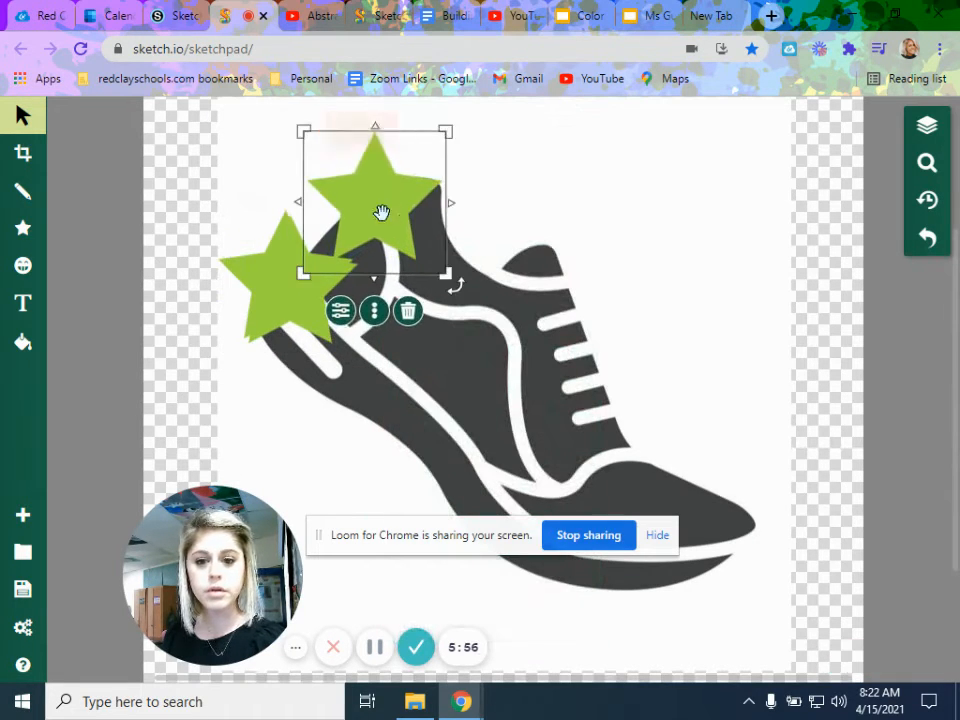
Move the other star copy onto the side of the shoe below the collar and rotate it clockwise.
left_click_drag(285, 285, 396, 371)
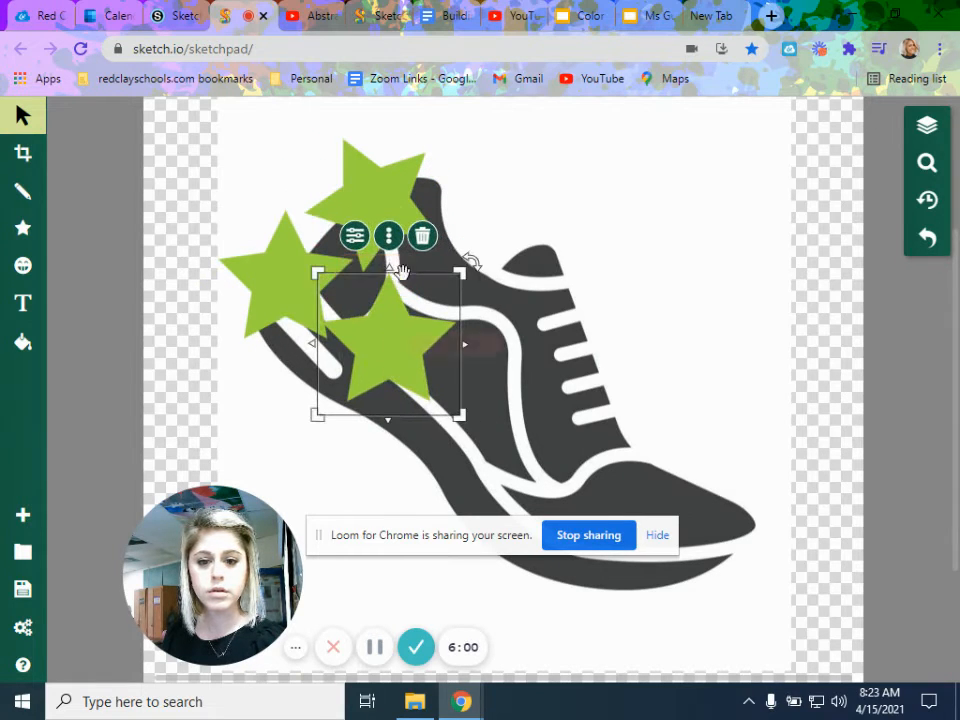
left_click_drag(469, 255, 498, 310)
left_click_drag(358, 347, 361, 343)
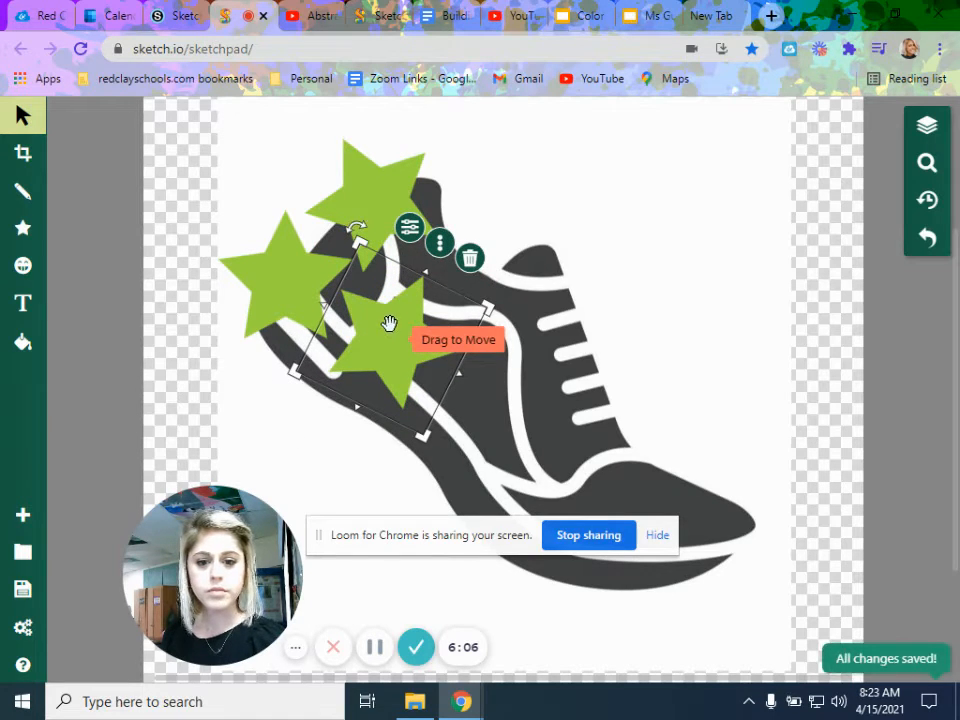
Try fill #83b925 on the star on the shoe's side, settling on a much darker green from the same hue.
left_click(409, 229)
left_click(565, 235)
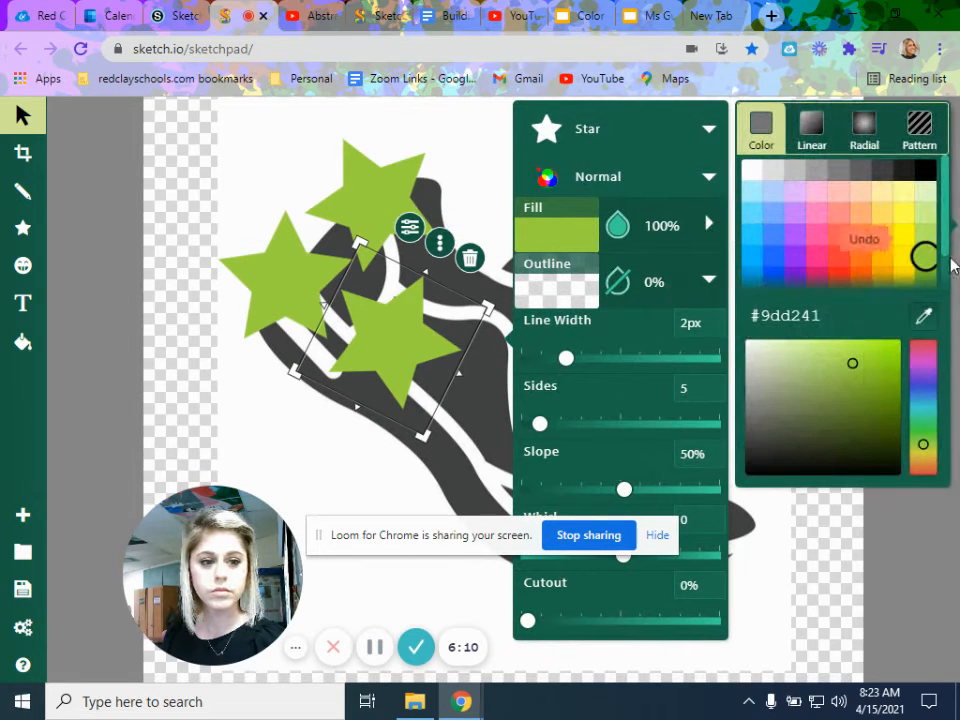
left_click(924, 278)
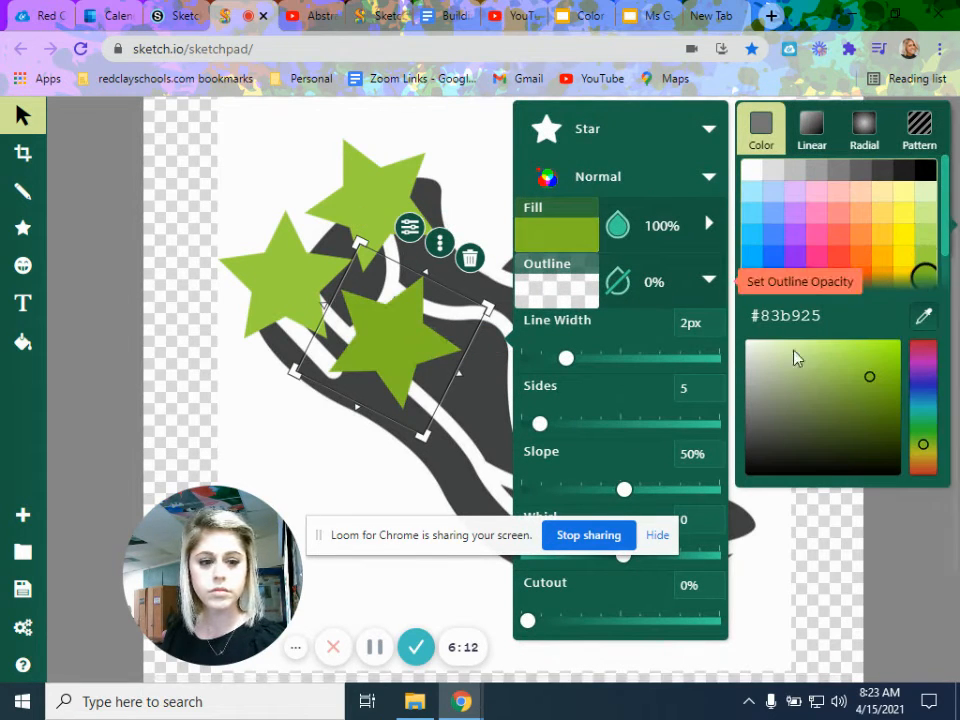
scroll(903, 274, "down", 1)
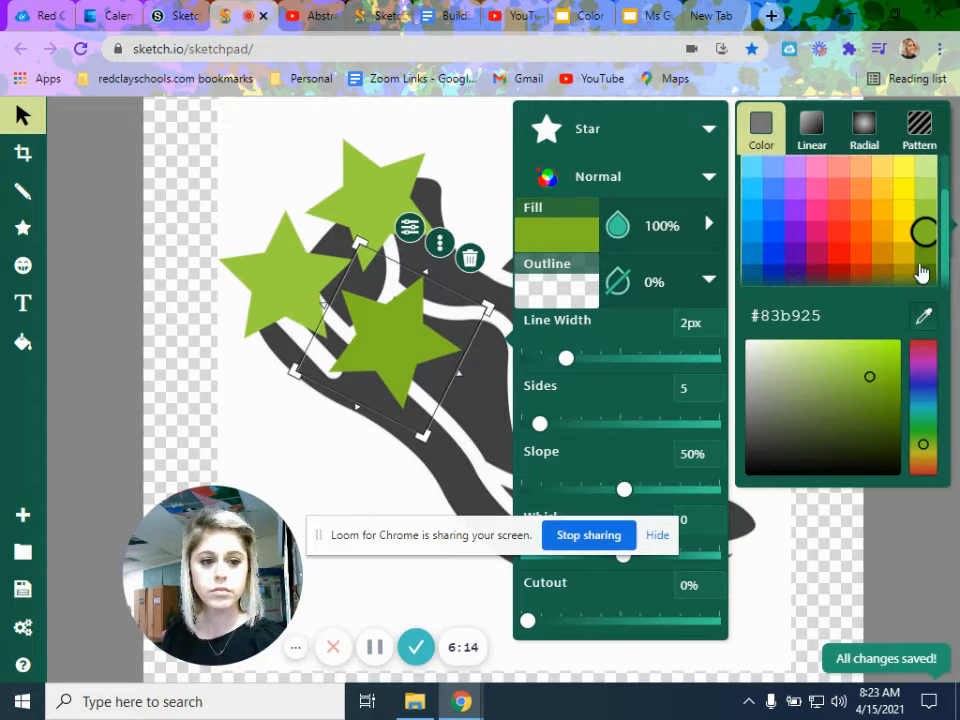
left_click(921, 272)
Change the fill of the star over the shoe's collar to pale green #e4f9c1 and deselect it.
left_click(377, 204)
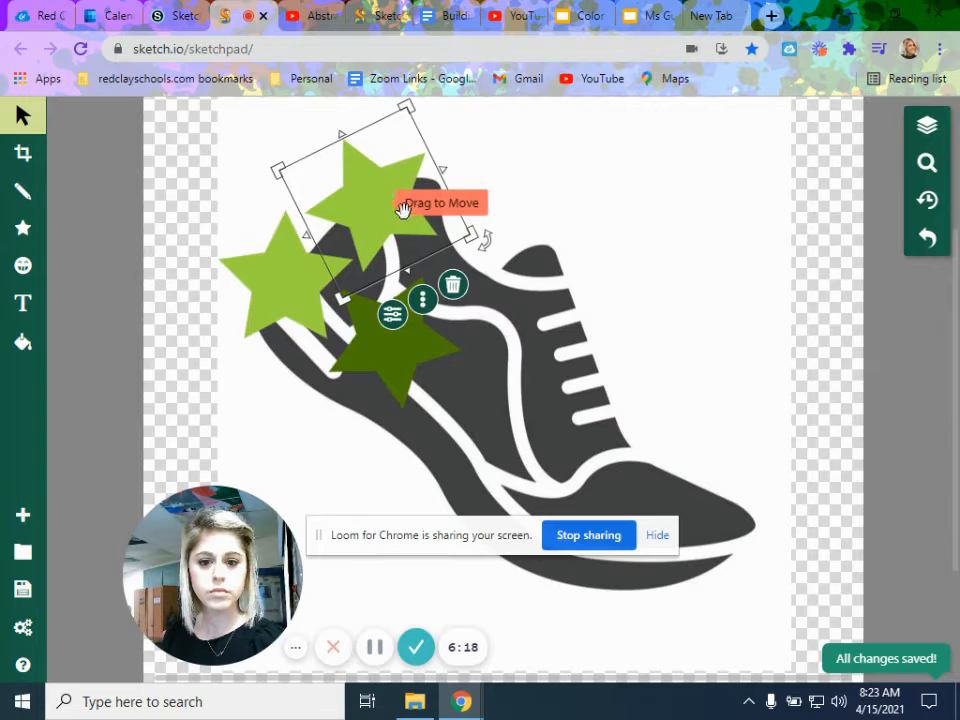
left_click(422, 300)
left_click(422, 300)
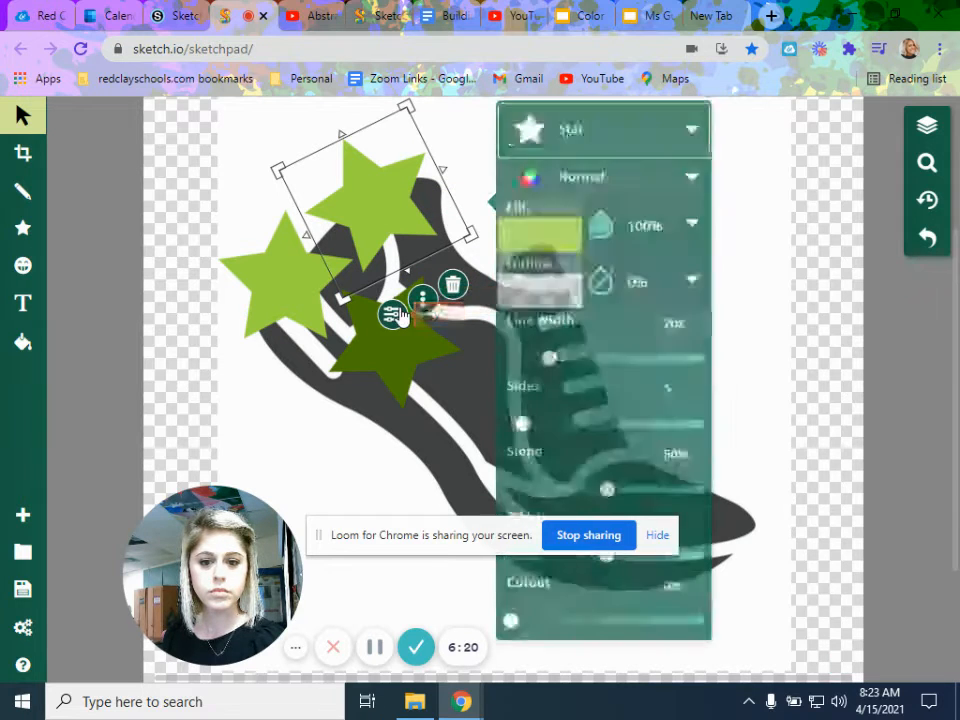
left_click(550, 242)
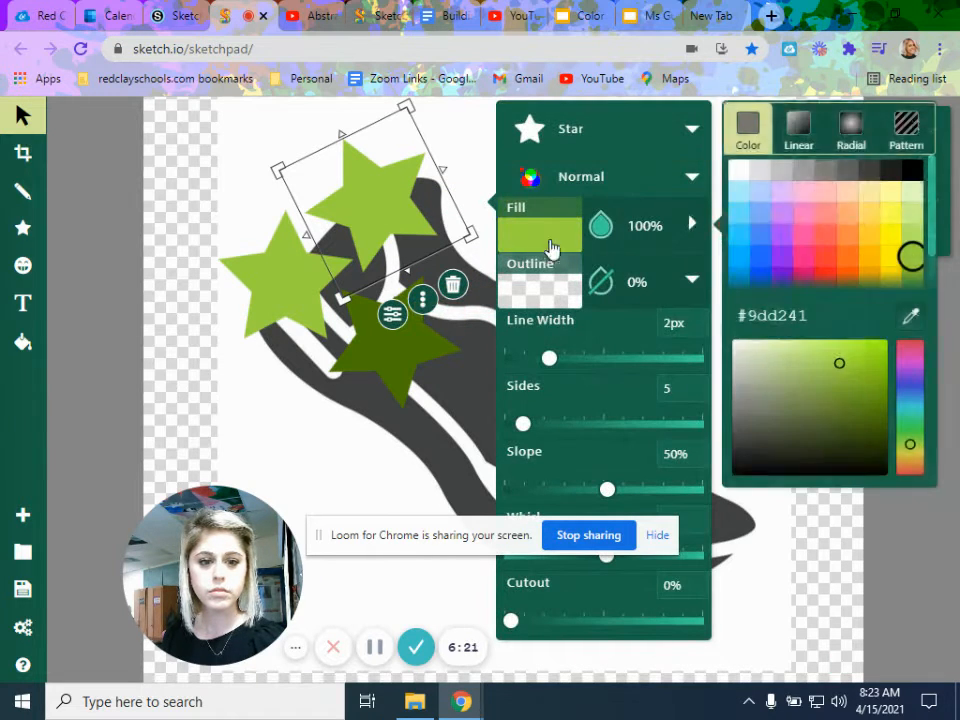
left_click(913, 213)
left_click(913, 192)
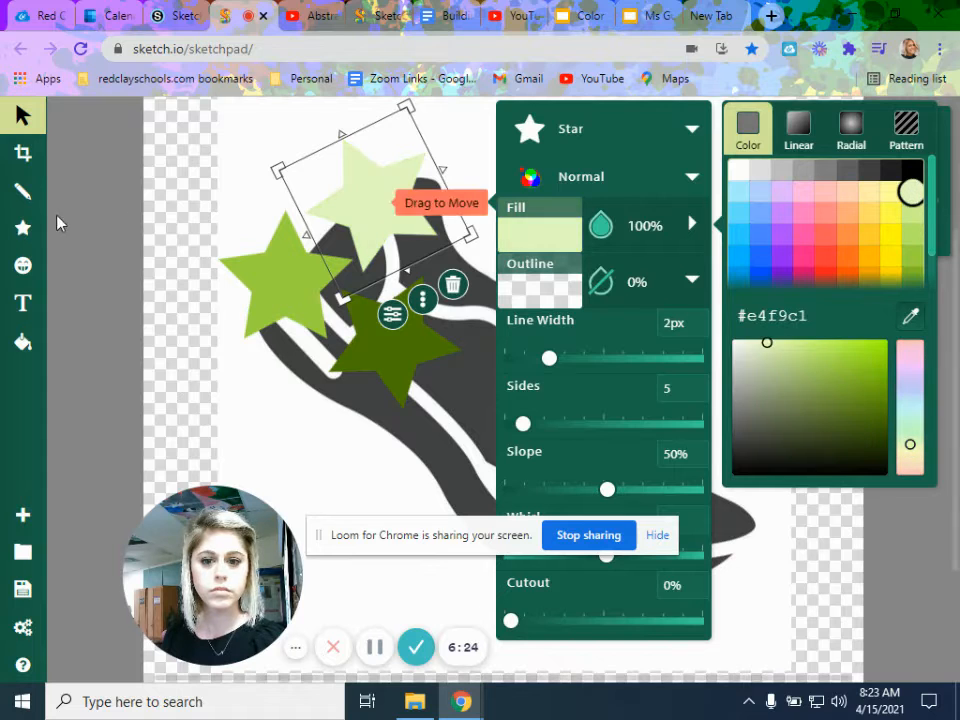
left_click(236, 178)
scroll(133, 340, "down", 3)
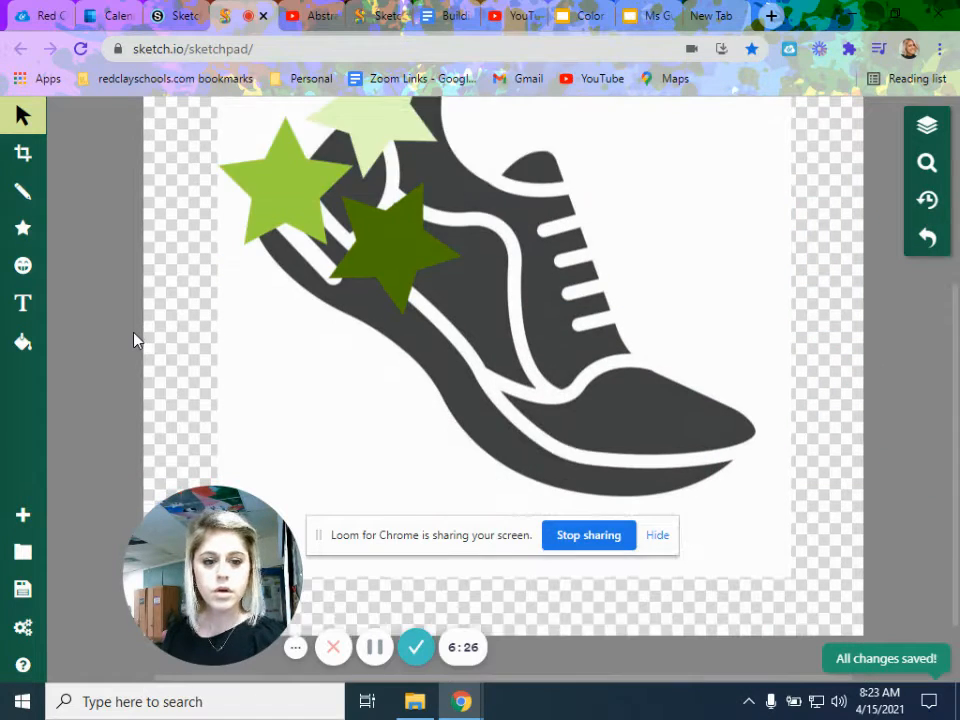
scroll(262, 328, "up", 2)
scroll(252, 331, "up", 2)
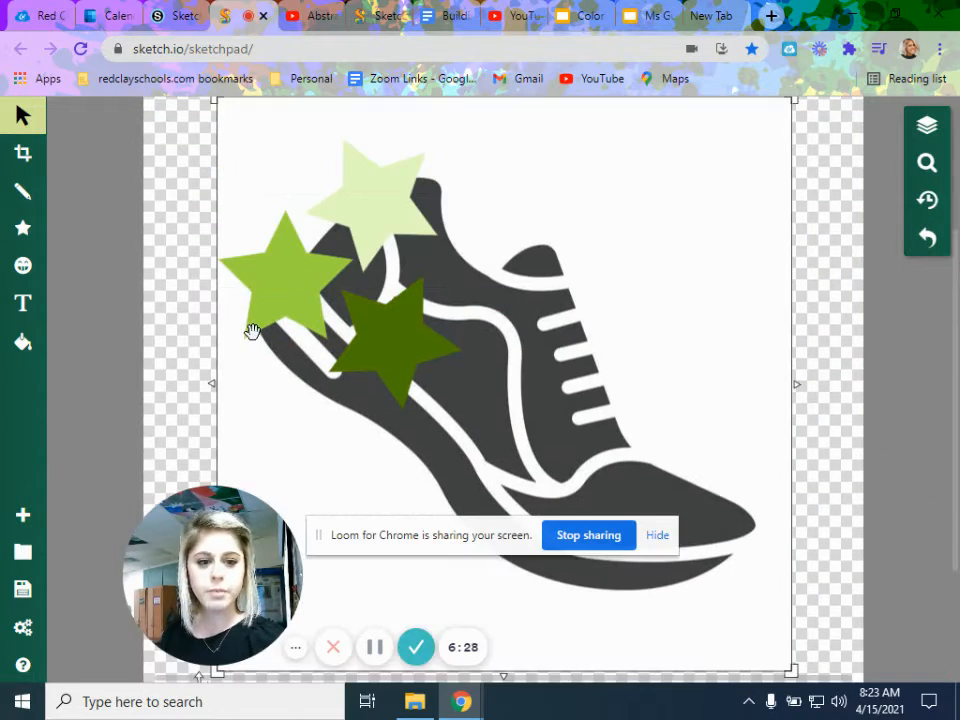
scroll(252, 331, "down", 4)
scroll(252, 331, "up", 5)
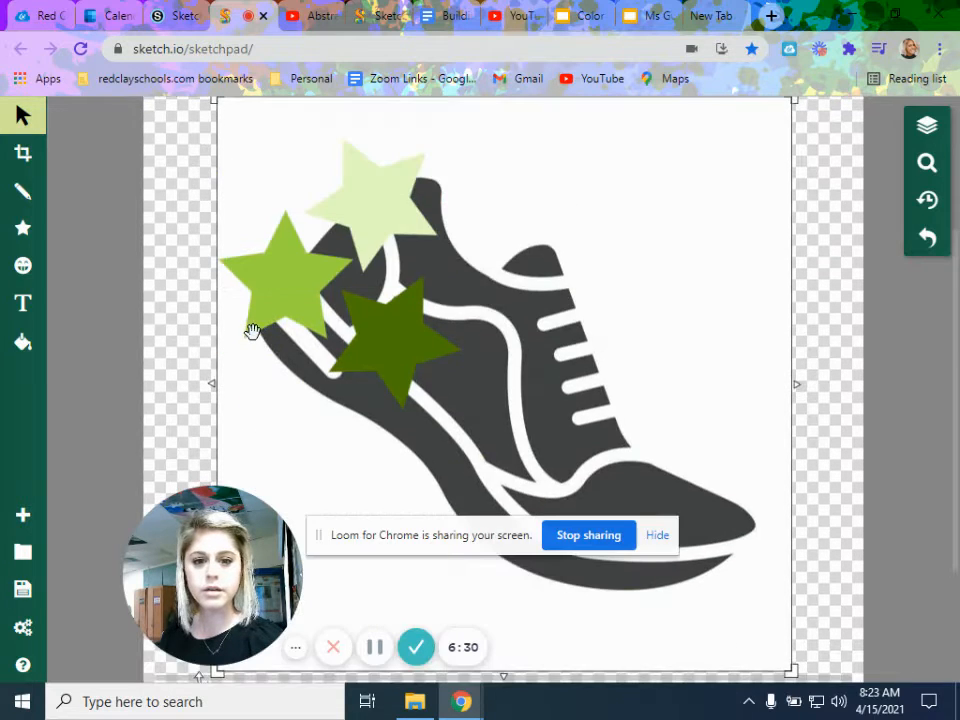
Crop the canvas to the white background area around the shoe and stars, trimming the transparent border.
left_click(22, 158)
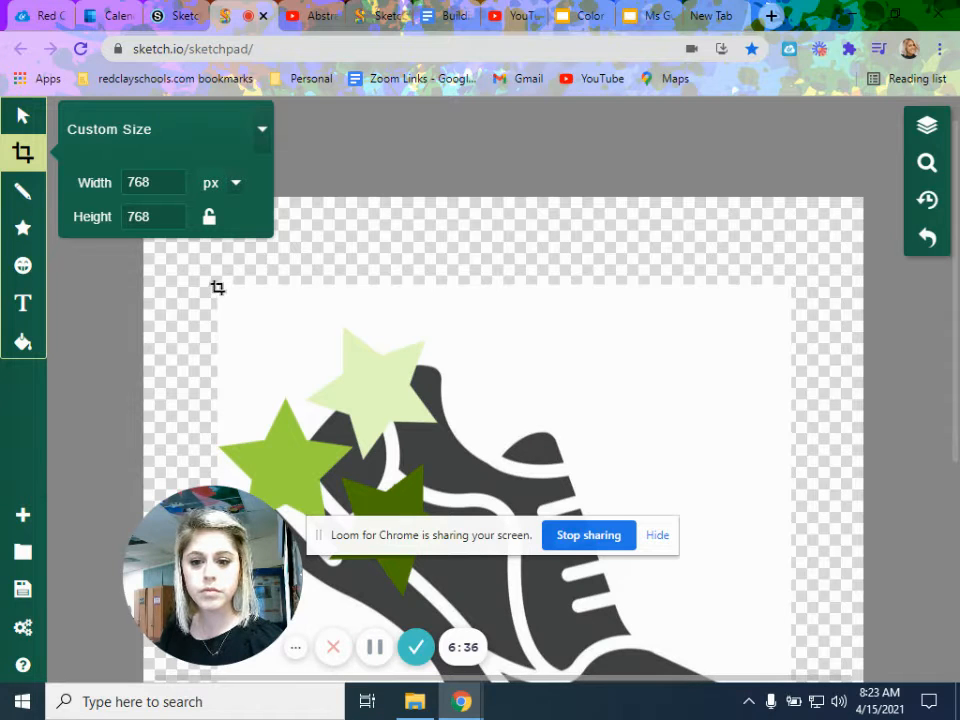
left_click_drag(211, 279, 792, 520)
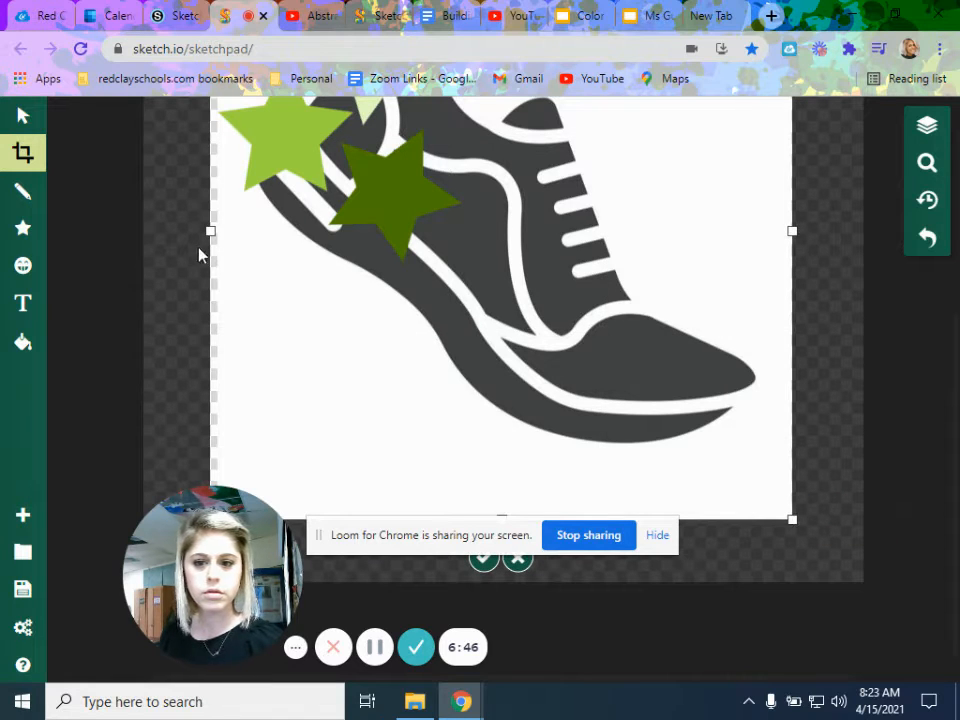
left_click_drag(210, 232, 220, 229)
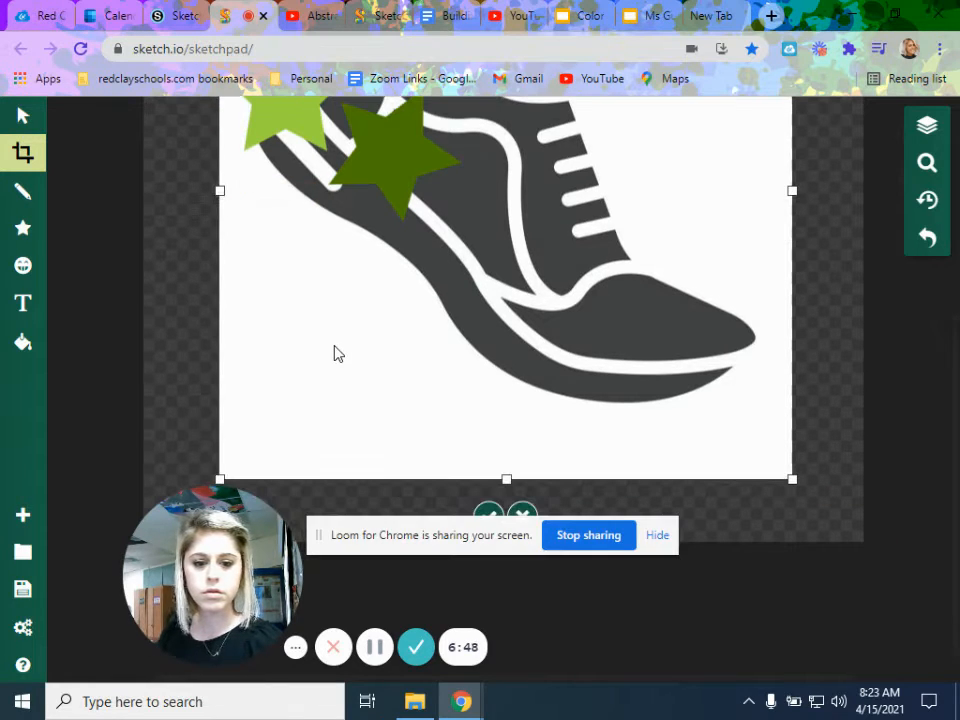
left_click(489, 515)
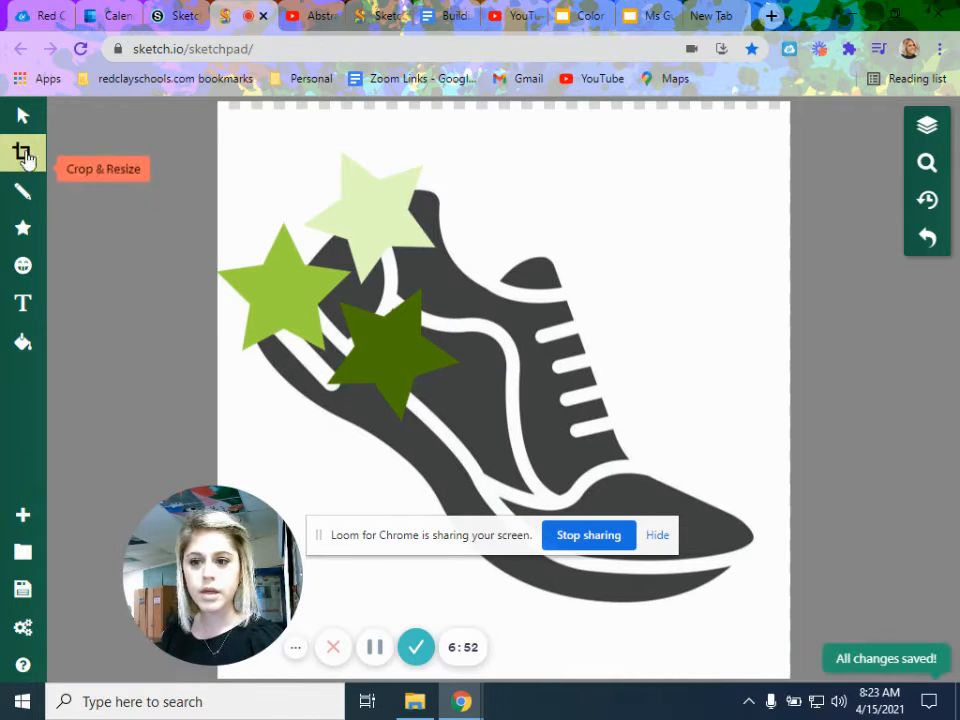
Draw a wide, pale green rectangle across the lower half of the shoe, centred horizontally on the canvas.
left_click(19, 299)
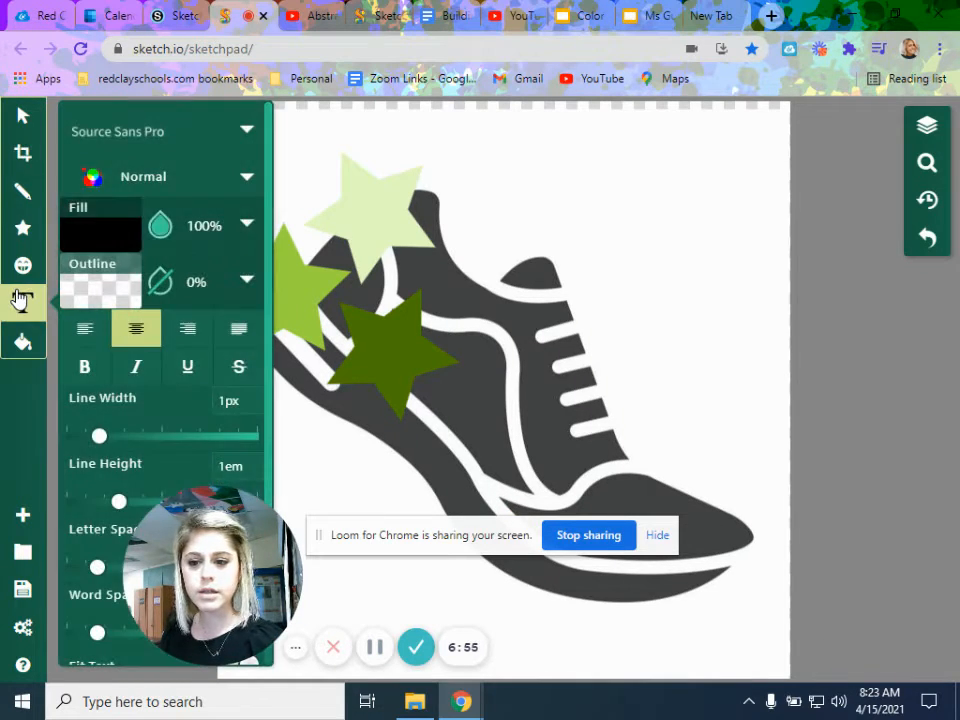
left_click(22, 228)
left_click(242, 170)
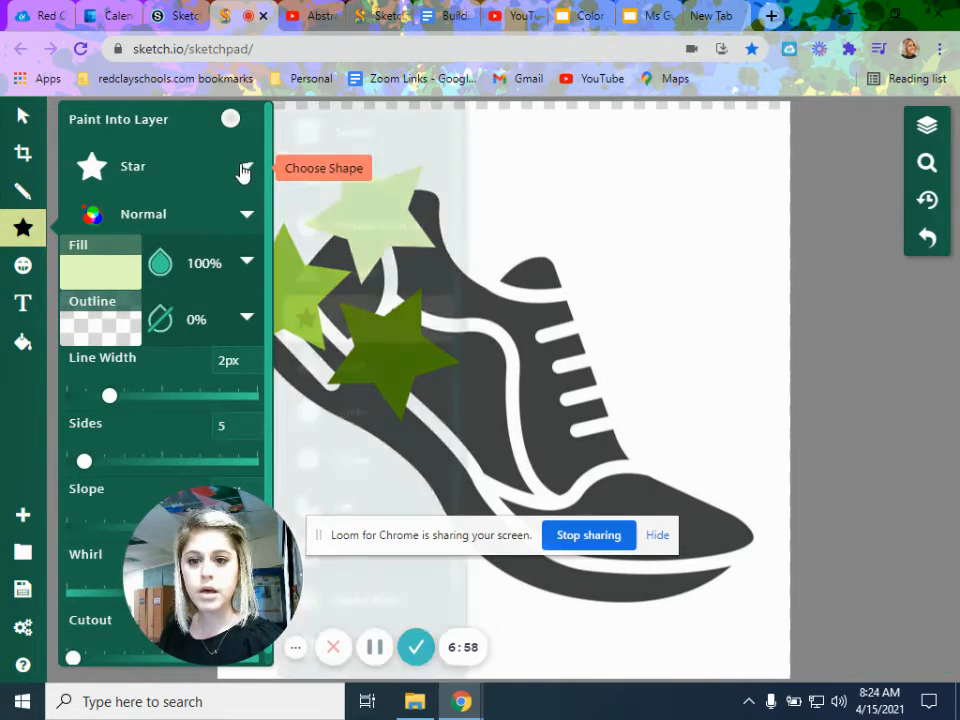
left_click(321, 181)
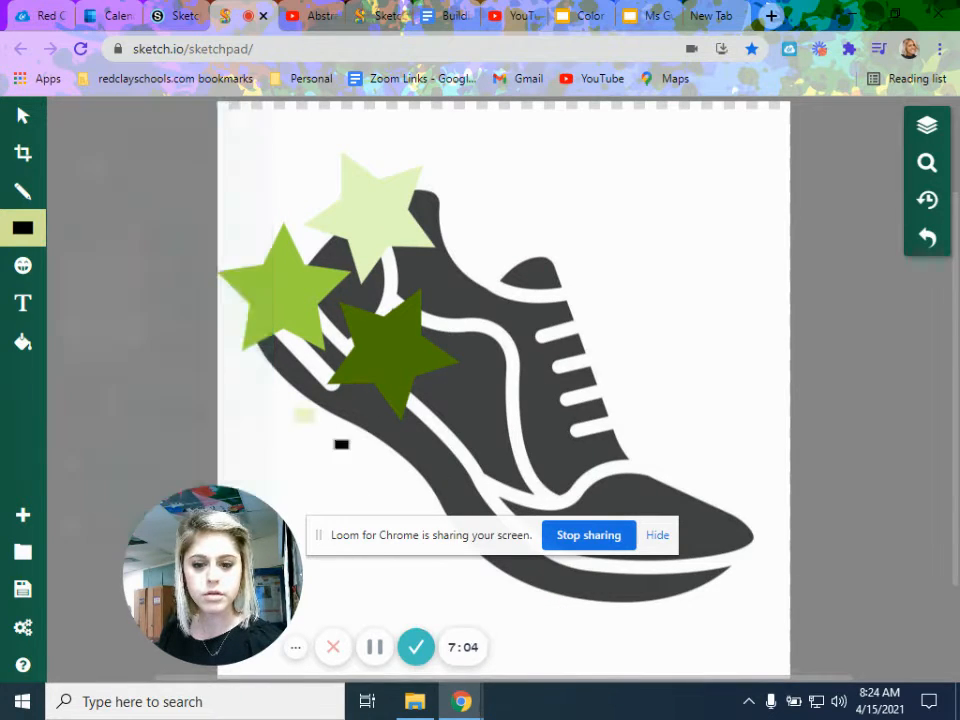
left_click_drag(293, 409, 792, 505)
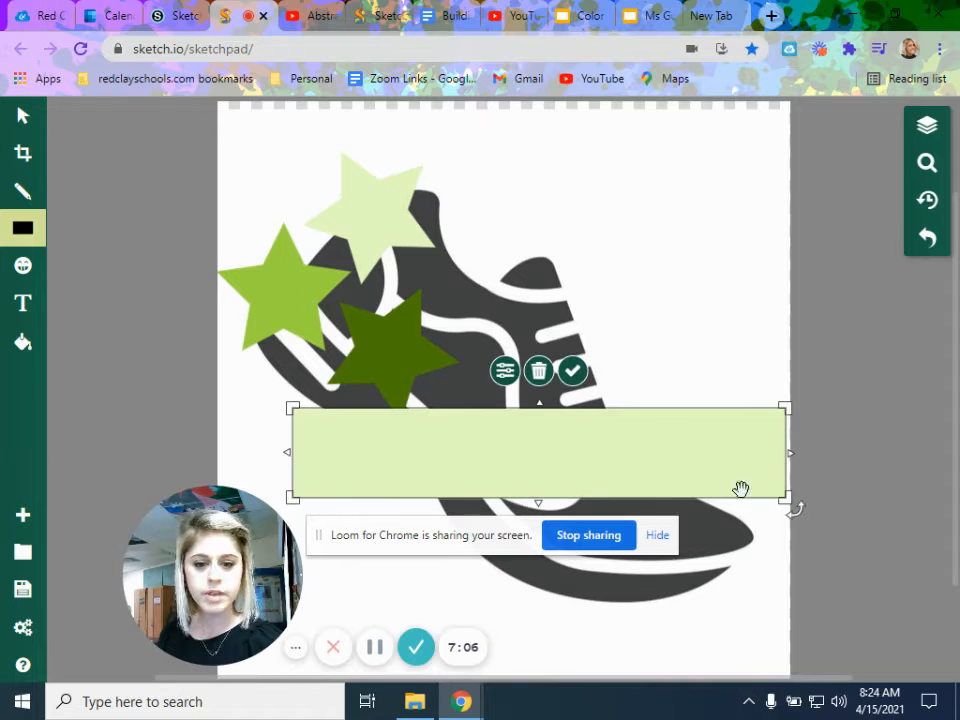
mouse_move(510, 452)
left_mouse_down()
mouse_move(450, 459)
mouse_move(457, 473)
mouse_move(471, 465)
left_mouse_up()
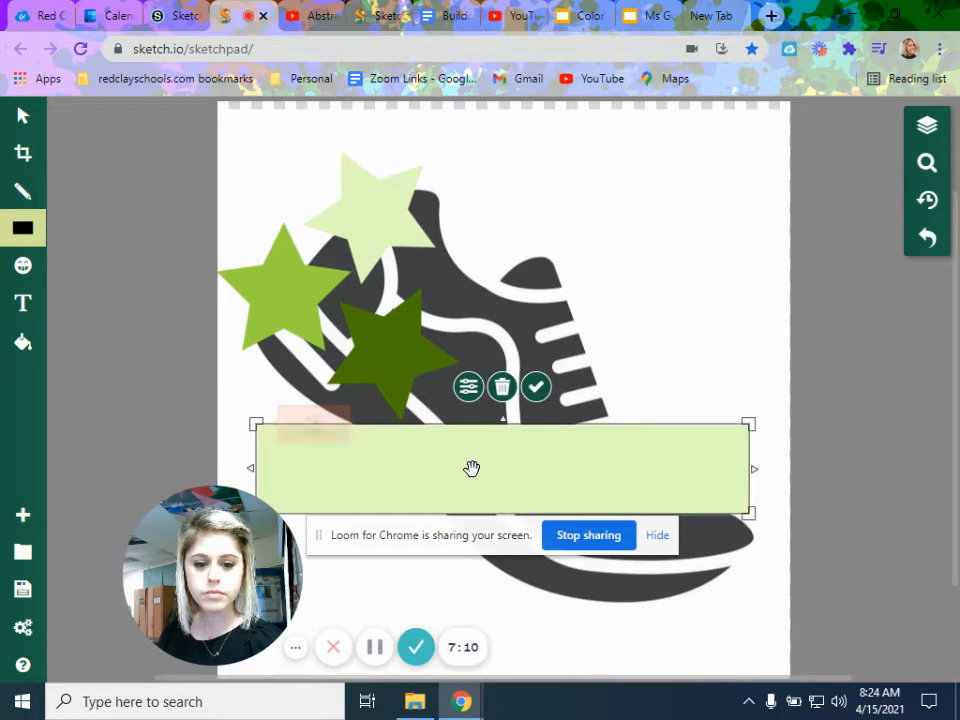
Change the rectangle's fill colour to white, #ffffff.
left_click(469, 388)
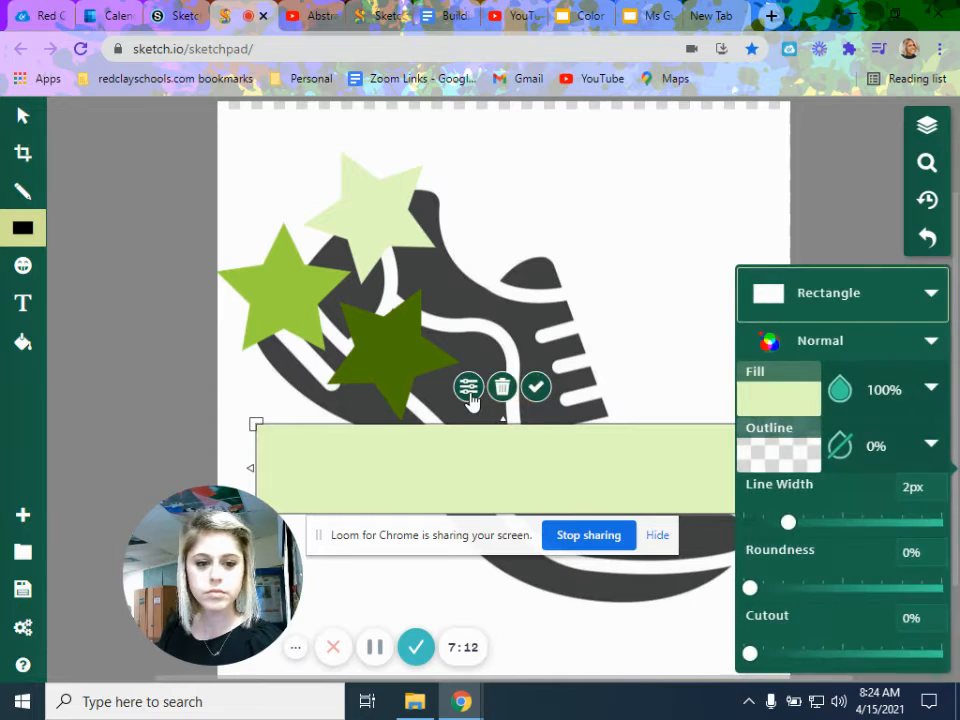
left_click(749, 393)
left_click(754, 266)
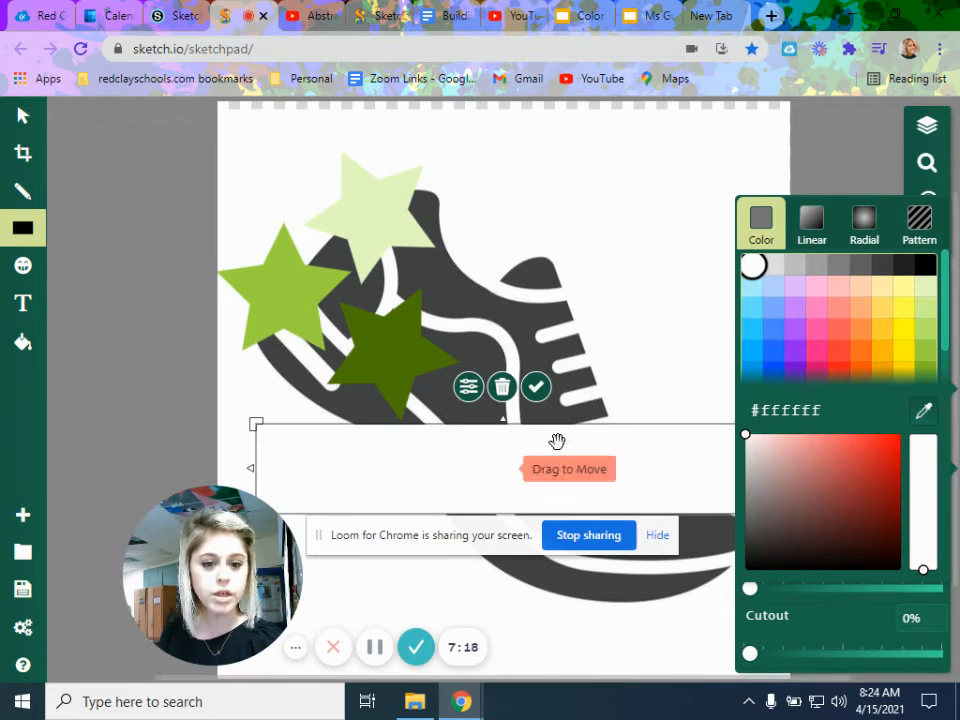
Try a 50% fill opacity on the white rectangle, then set it back to 100%.
left_click(469, 388)
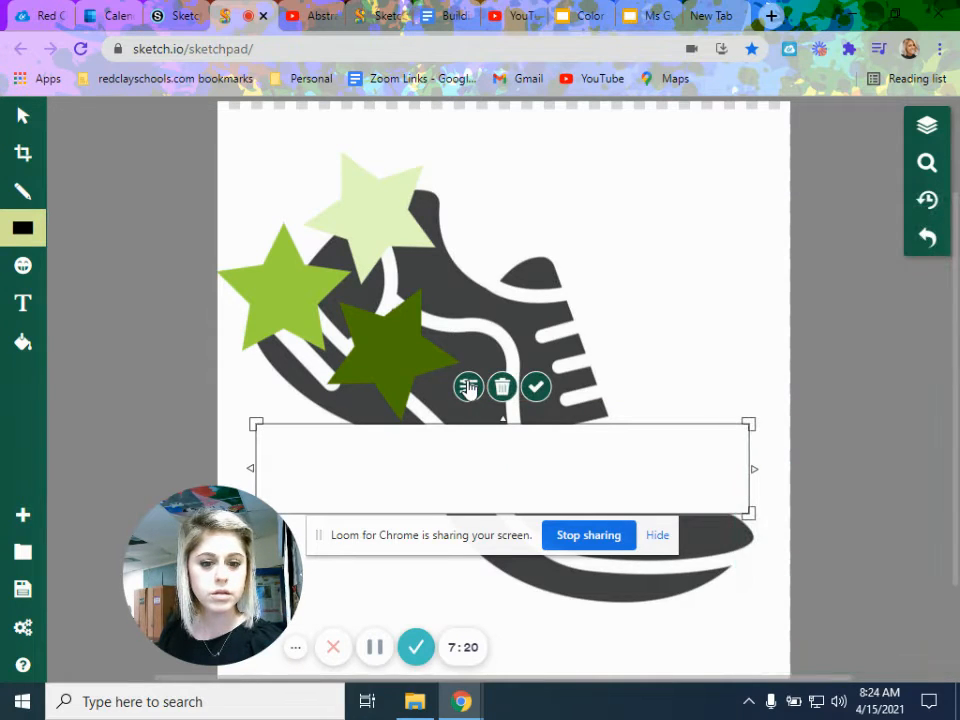
left_click(469, 388)
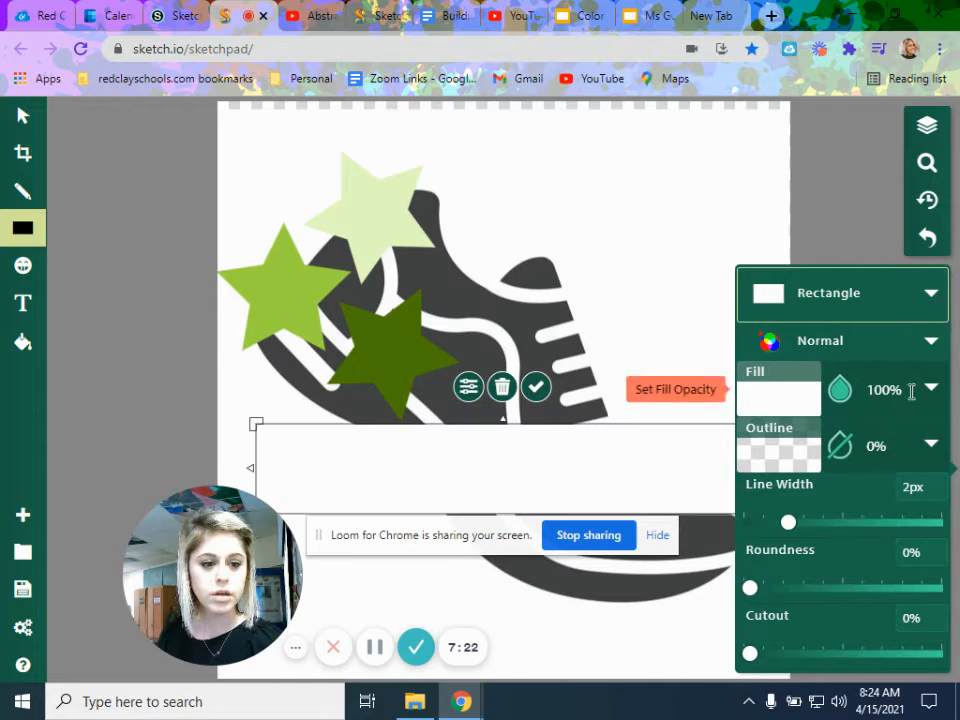
left_click(854, 391)
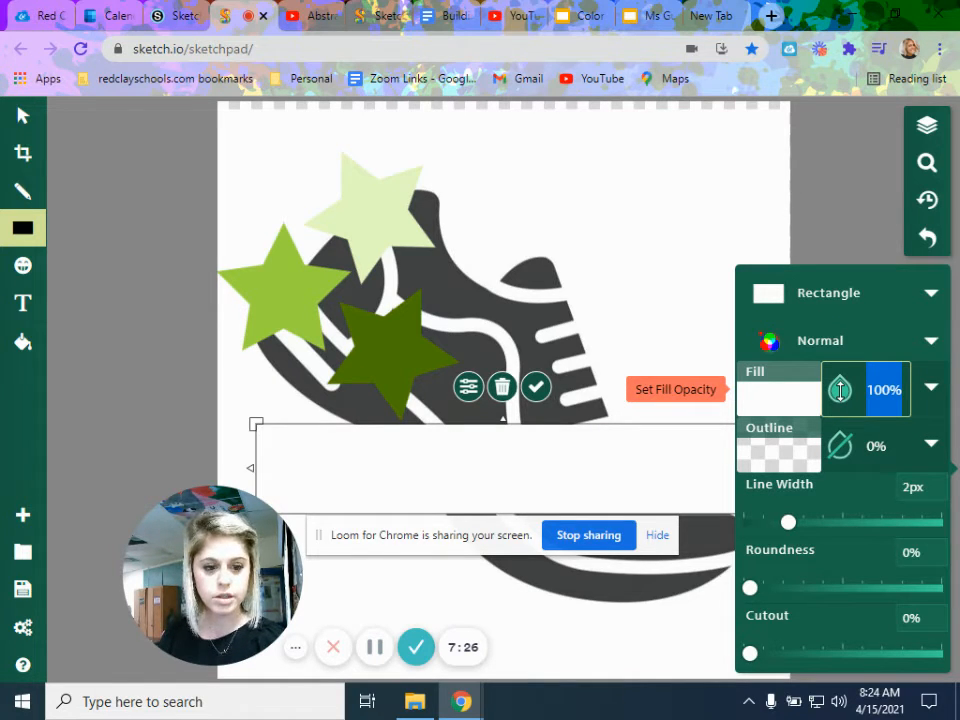
left_click_drag(903, 393, 875, 391)
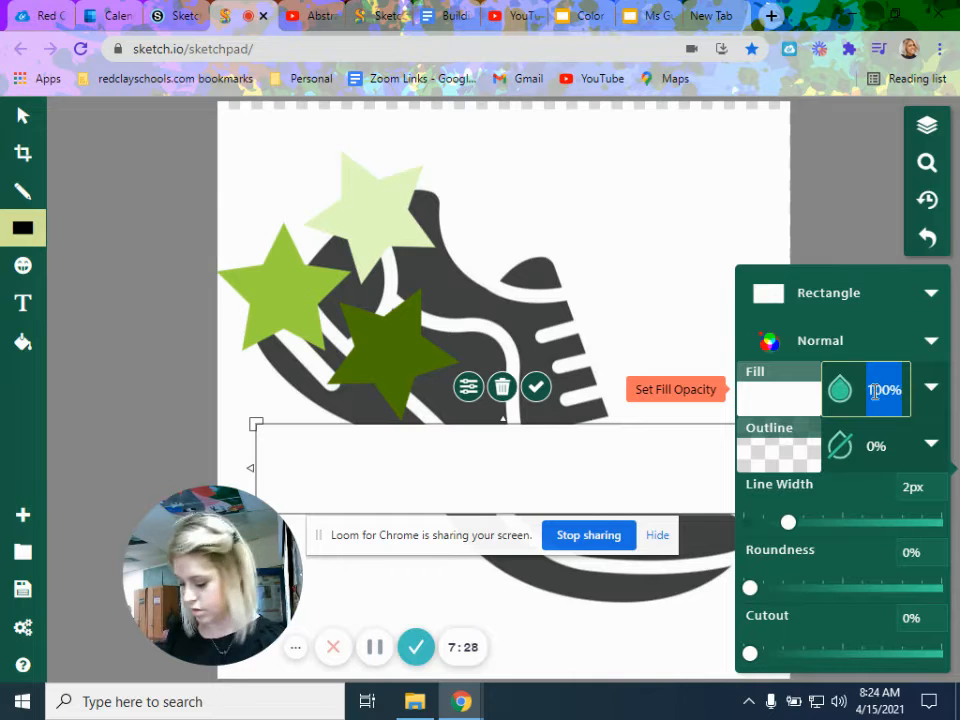
type("50")
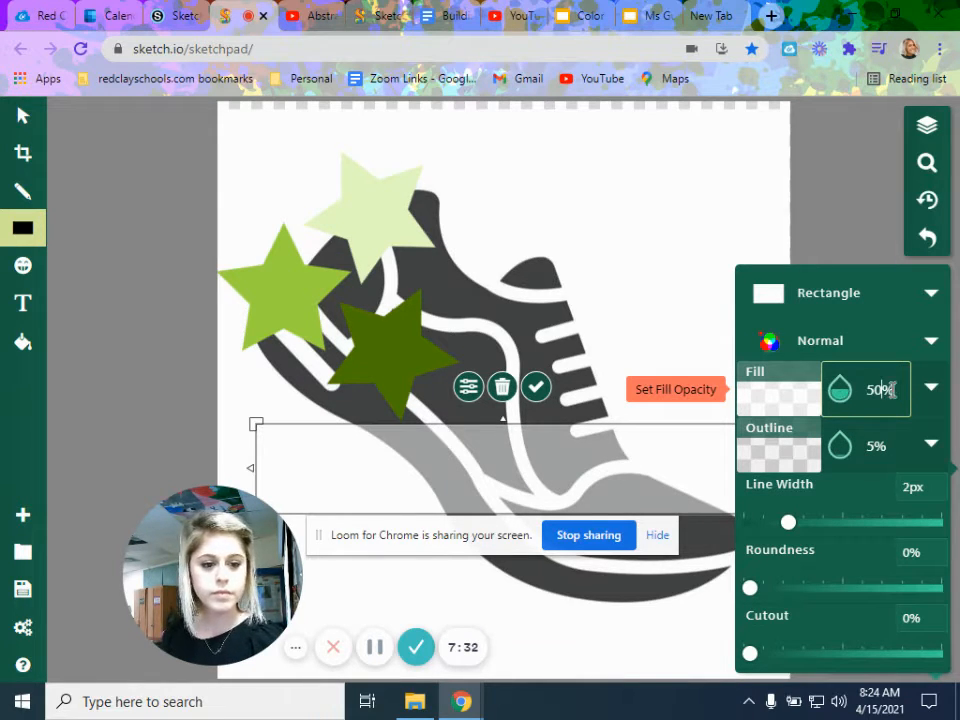
left_click_drag(887, 390, 838, 390)
type("100")
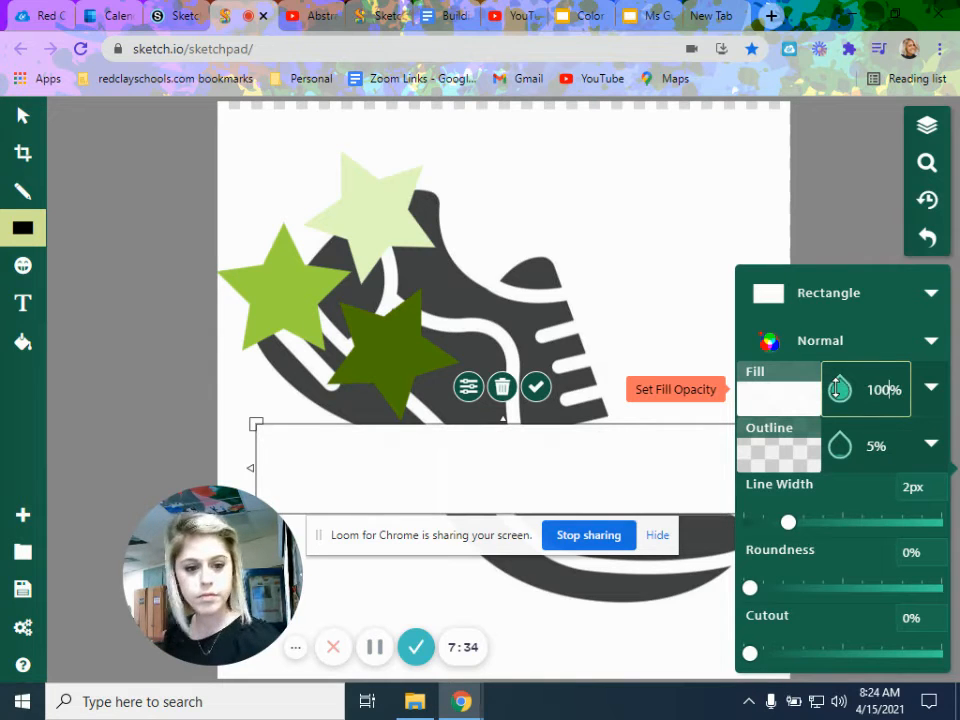
Try to outline the white rectangle by setting the Rectangle tool's outline to dark green at 100% opacity.
left_click(807, 249)
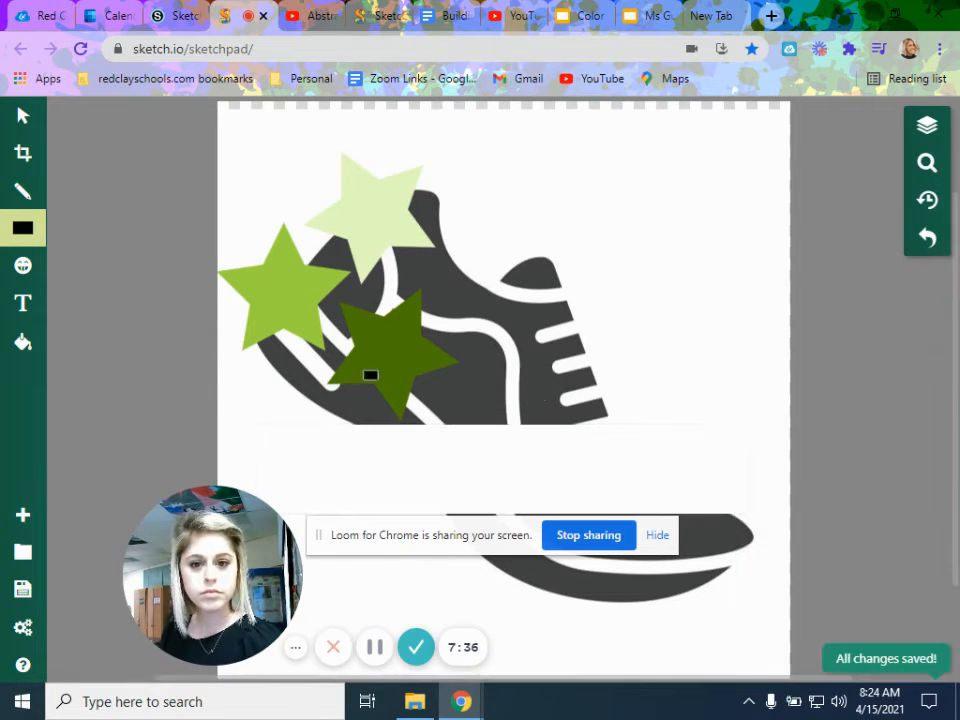
left_click(22, 116)
left_click(477, 483)
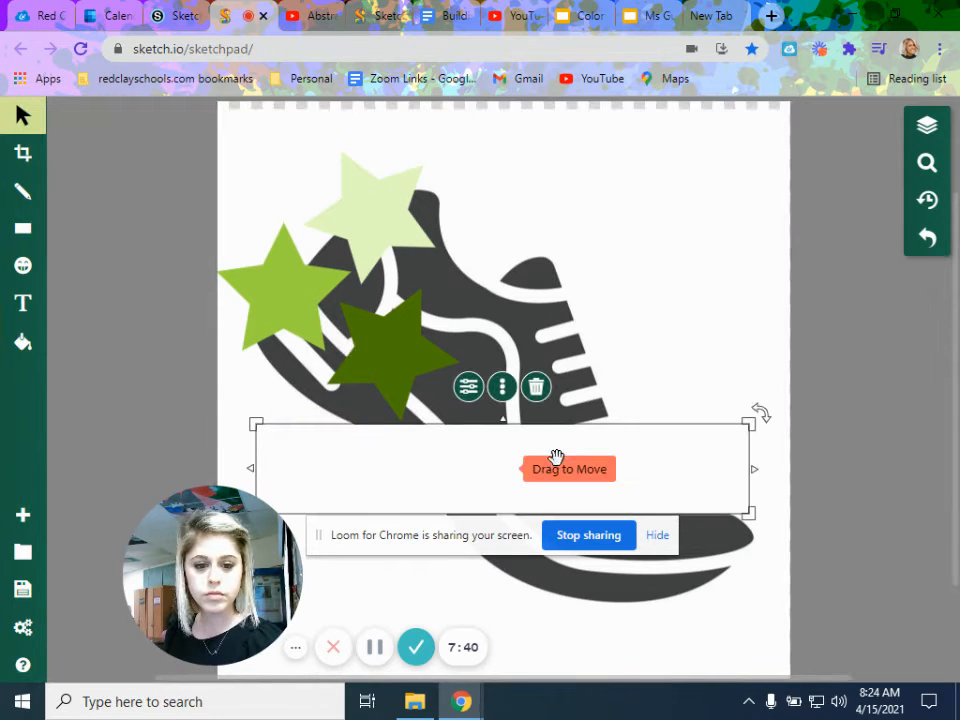
left_click(18, 238)
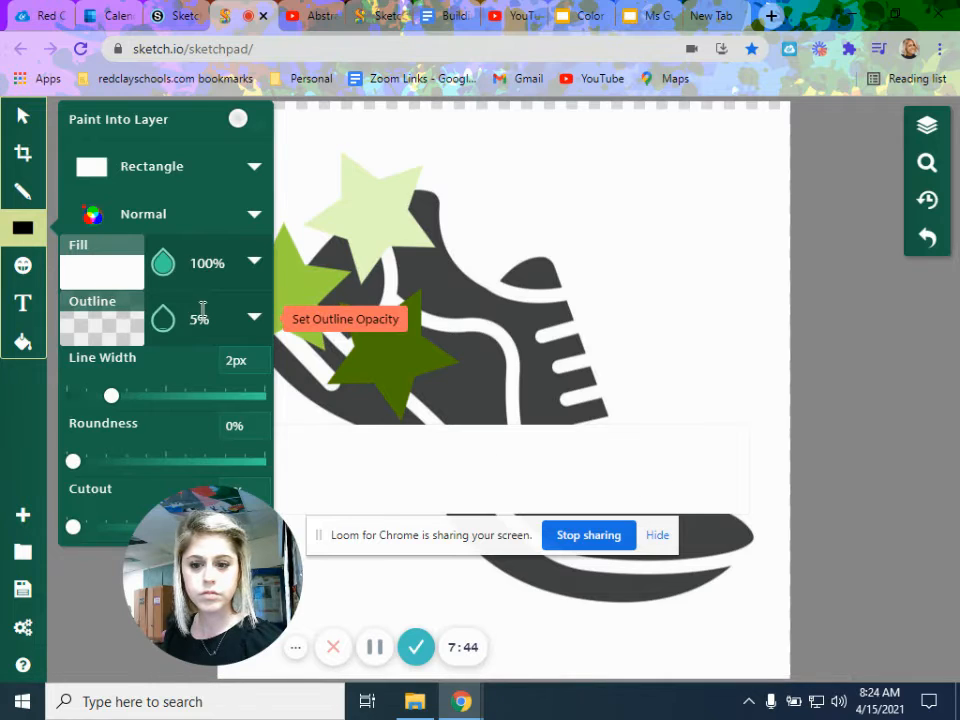
left_click(250, 318)
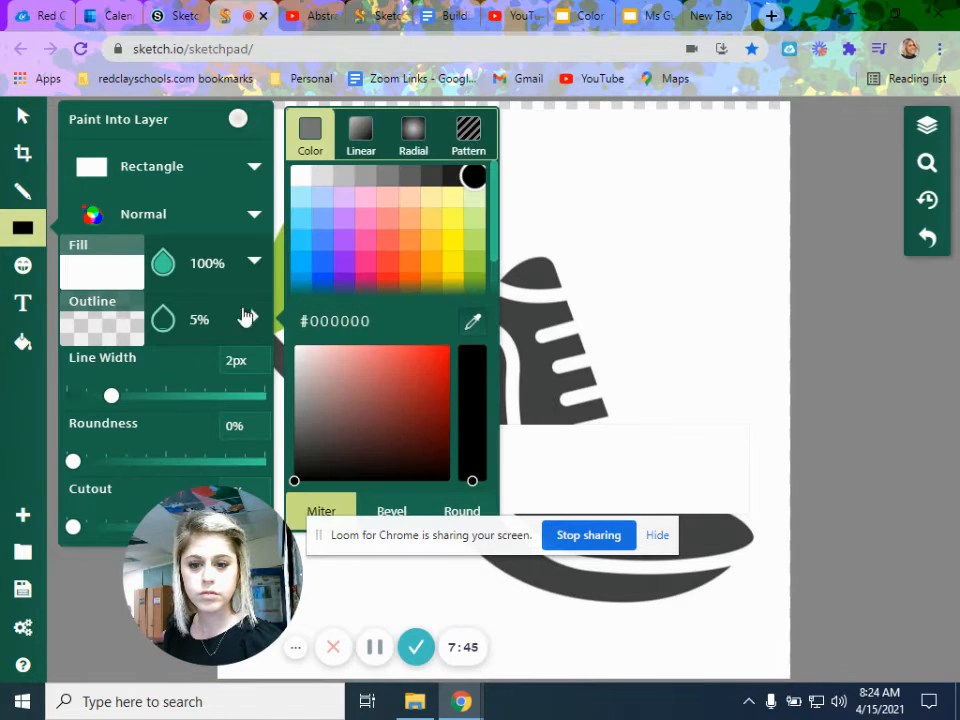
scroll(473, 287, "down", 1)
left_click(472, 280)
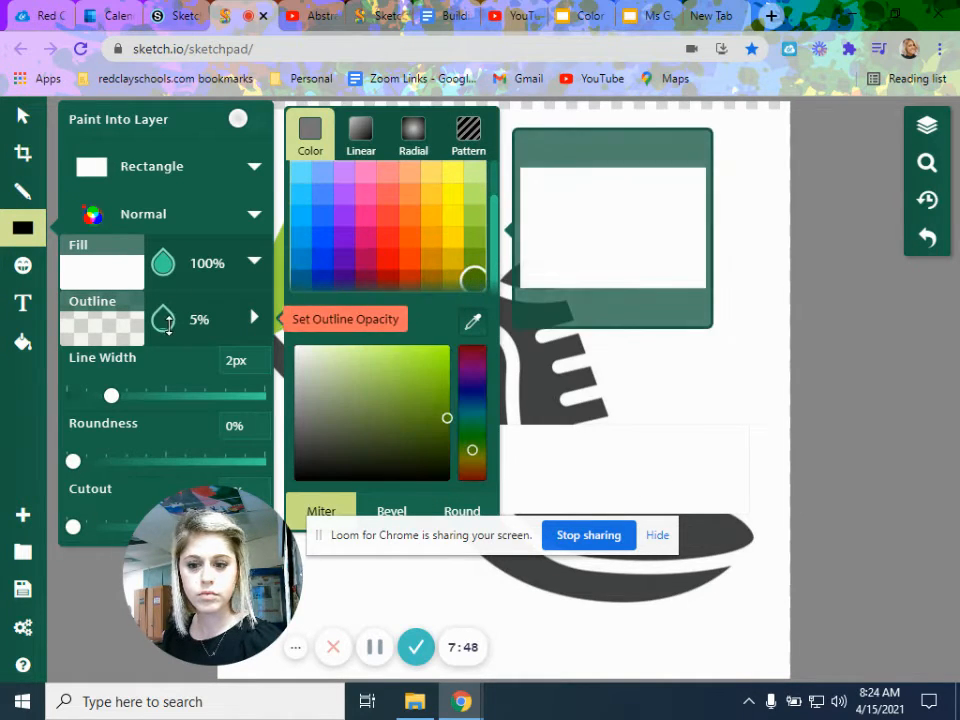
left_click_drag(220, 316, 148, 318)
type("100")
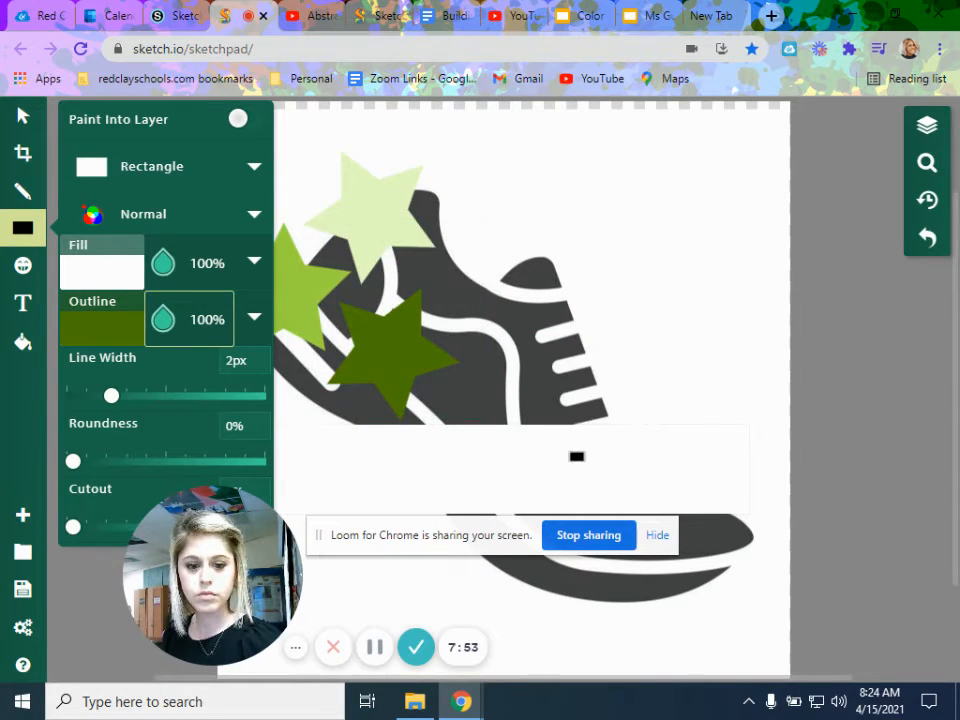
Set the white rectangle's own outline colour to dark green, #4c7602.
left_click(23, 115)
left_click(466, 431)
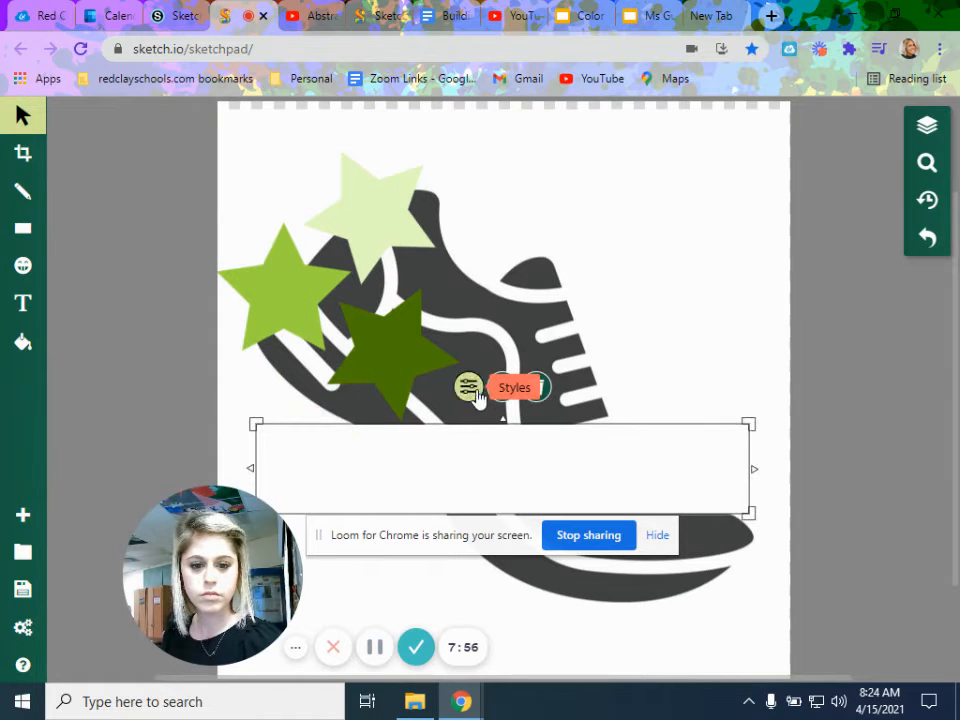
left_click(468, 386)
left_click(812, 455)
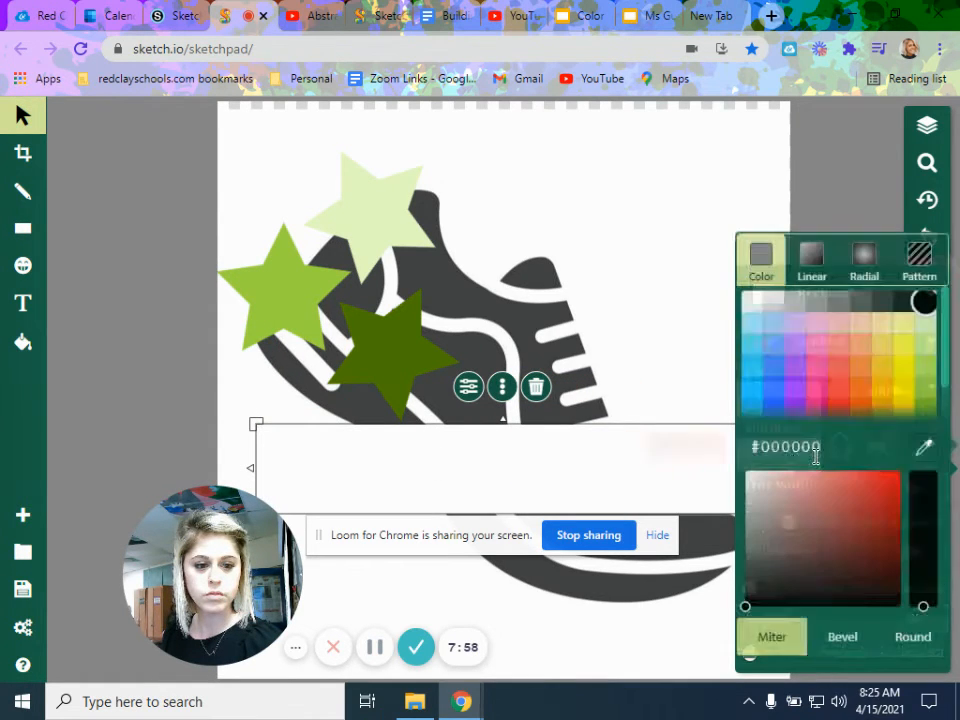
scroll(917, 416, "down", 1)
left_click(924, 404)
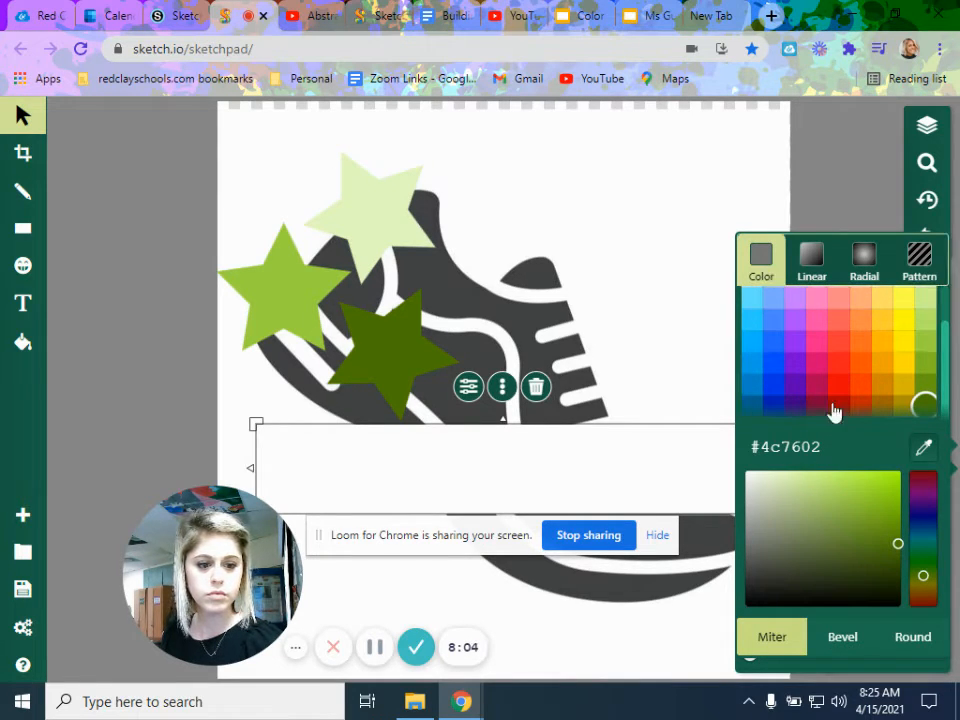
left_click(439, 454)
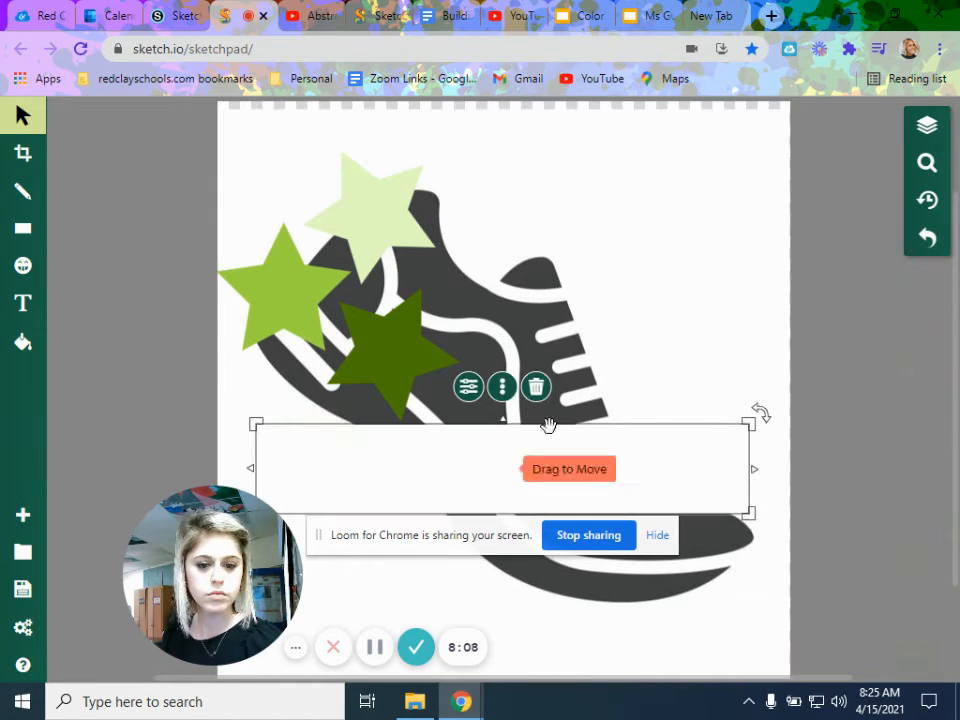
Raise the white rectangle's outline opacity until its dark green border is solid, keeping the cutout at 0%.
left_click(469, 388)
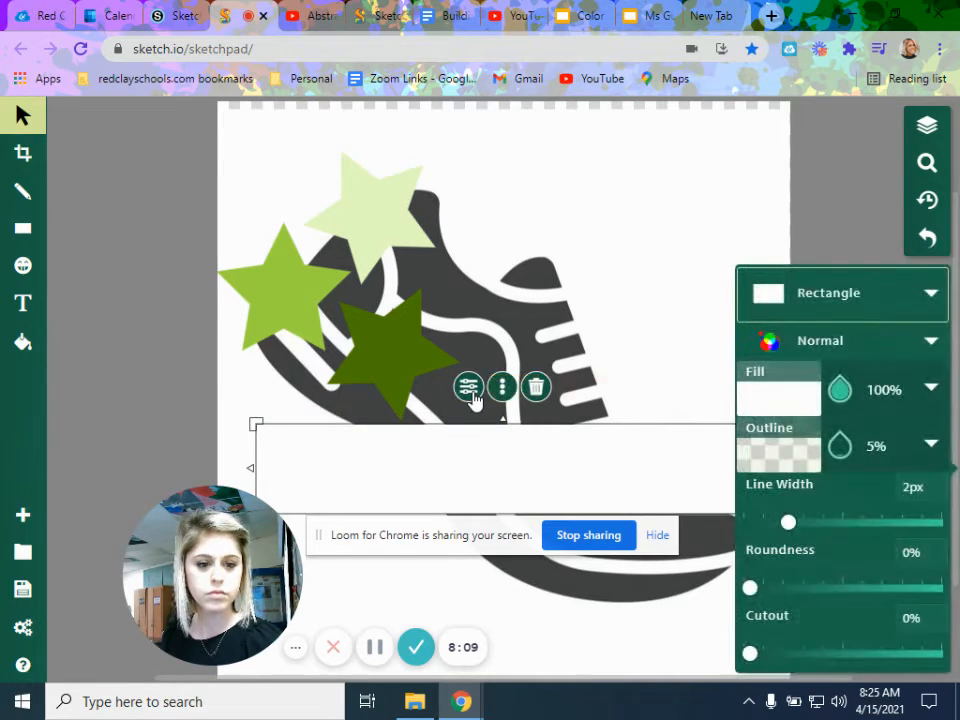
left_click(932, 447)
scroll(868, 356, "down", 2)
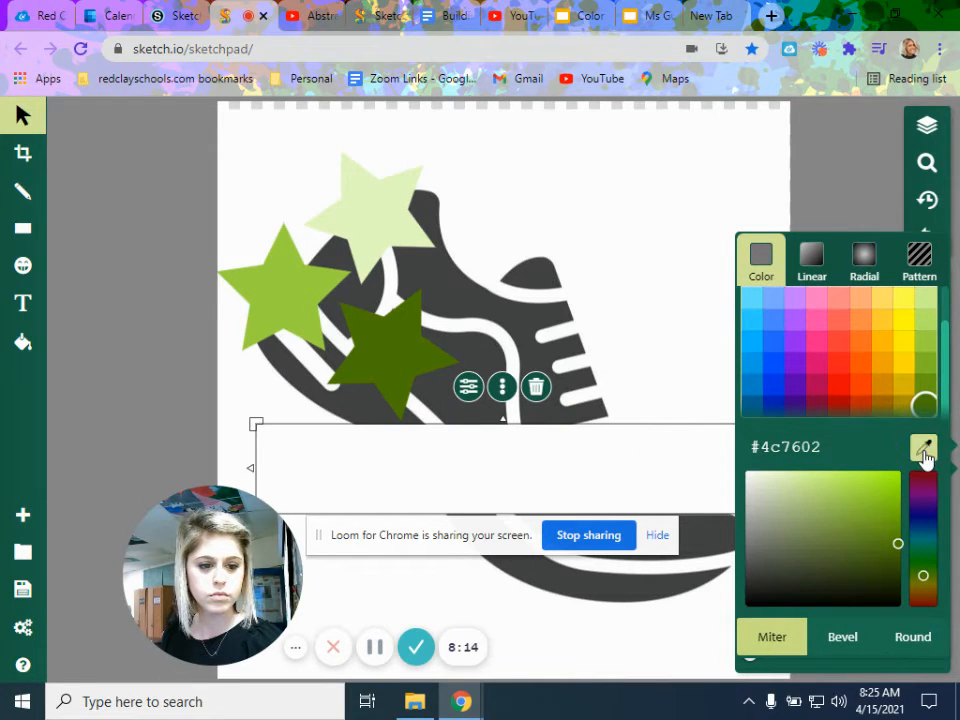
left_click(774, 668)
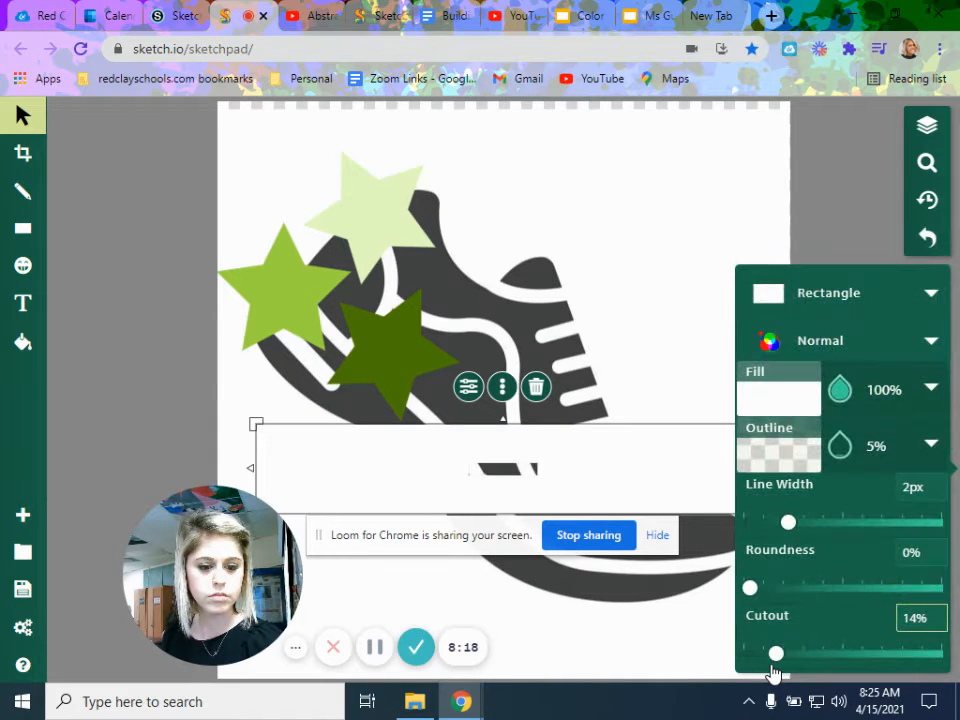
left_click_drag(774, 668, 727, 650)
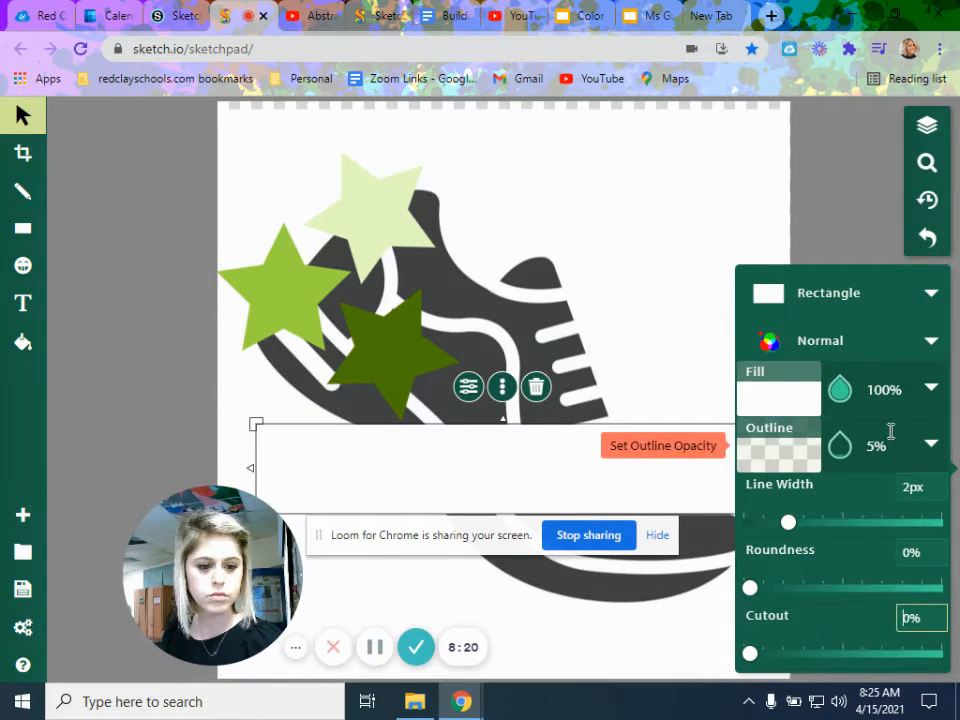
left_click_drag(843, 446, 843, 390)
left_click(867, 245)
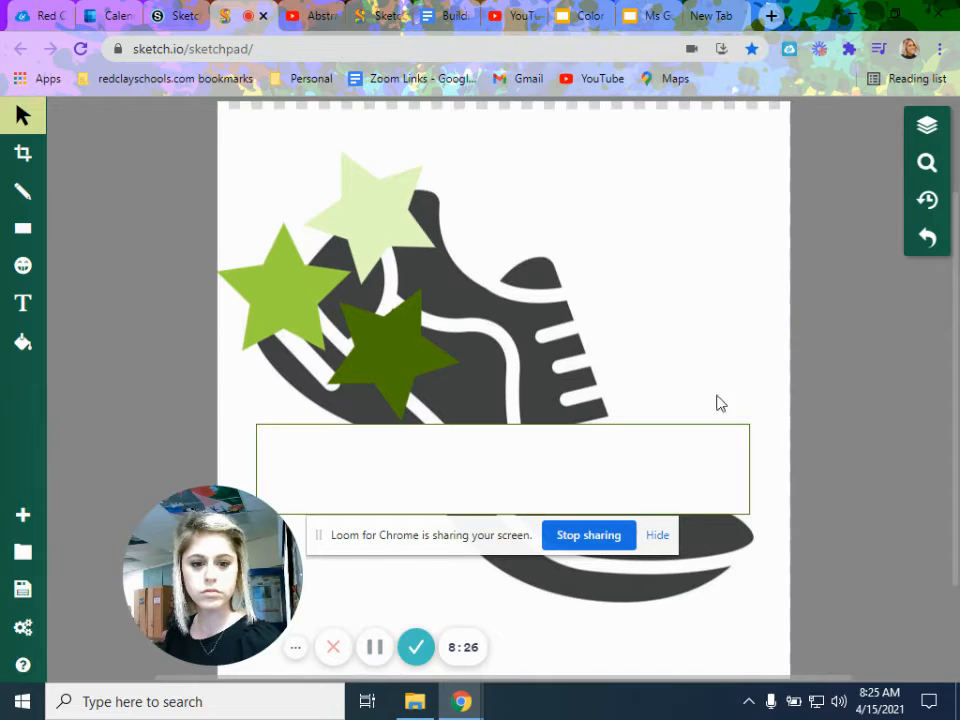
Add the text "Beaus Run Club" over the white rectangle and enlarge it to span the rectangle's full width.
left_click(18, 303)
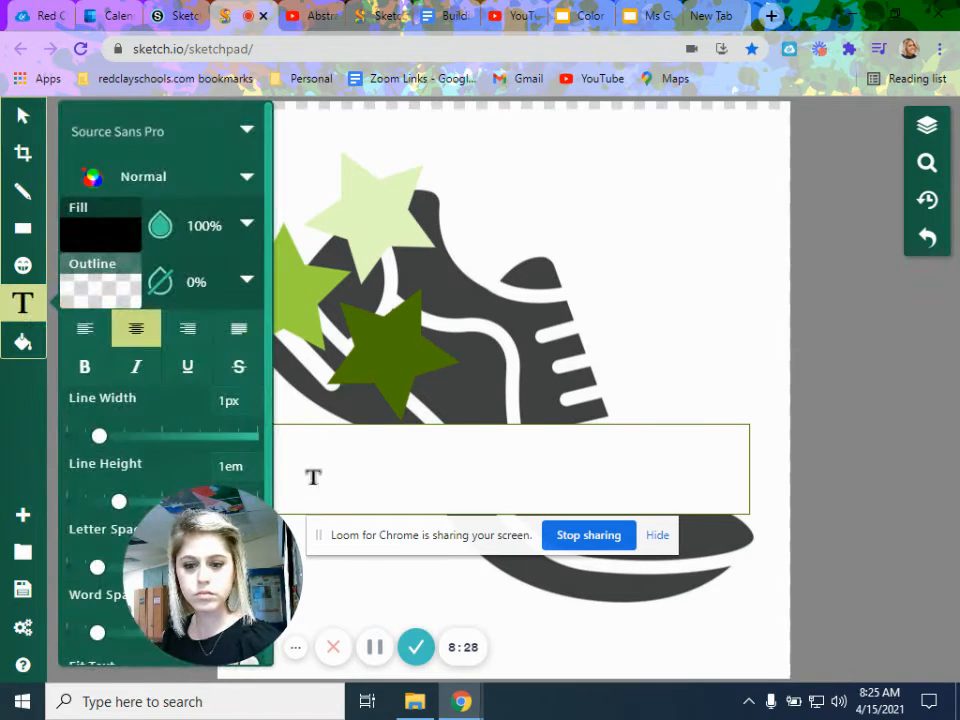
left_click(392, 465)
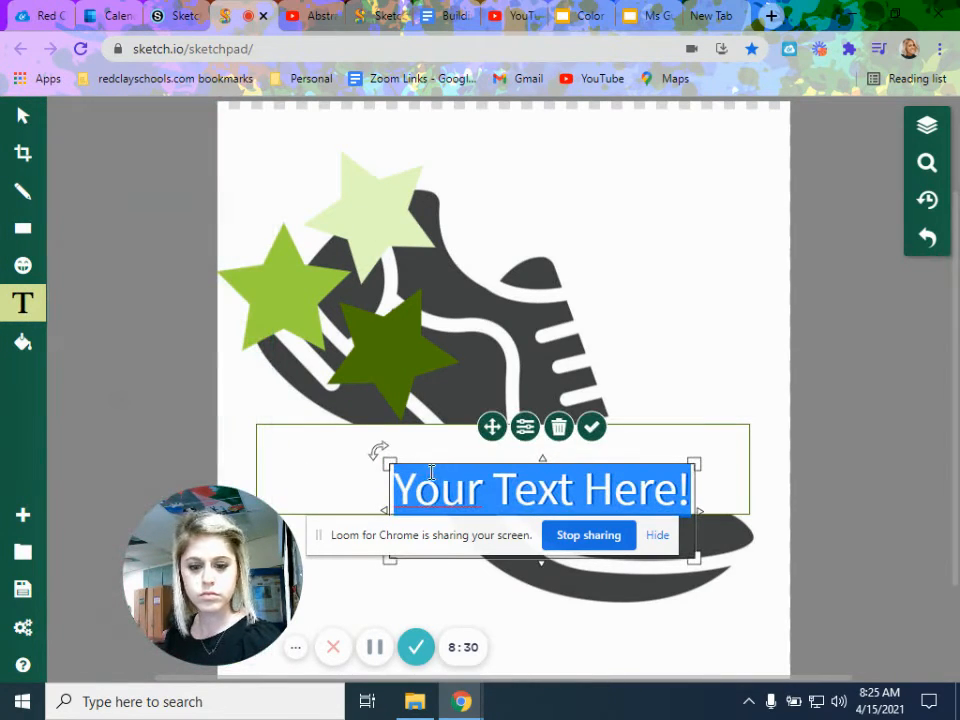
type("Beaus")
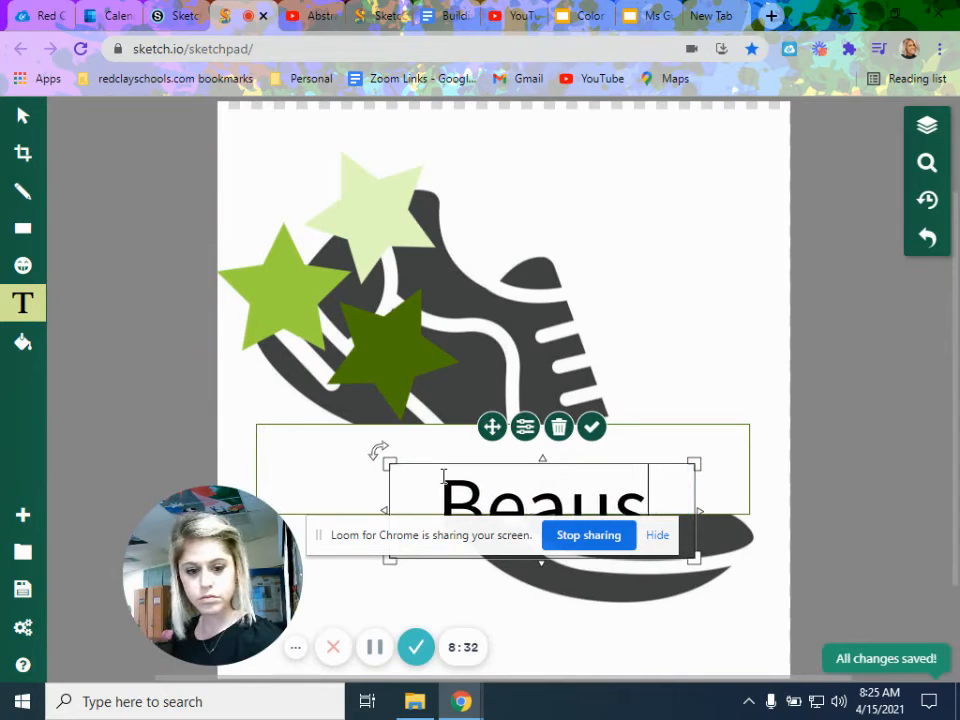
type(" R")
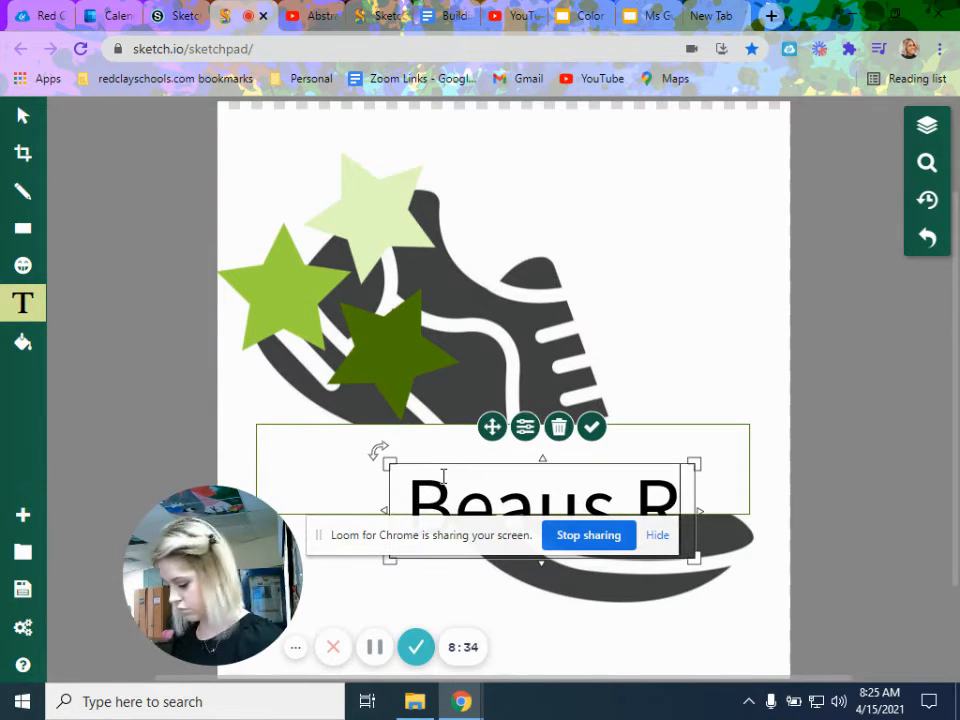
type("im Club")
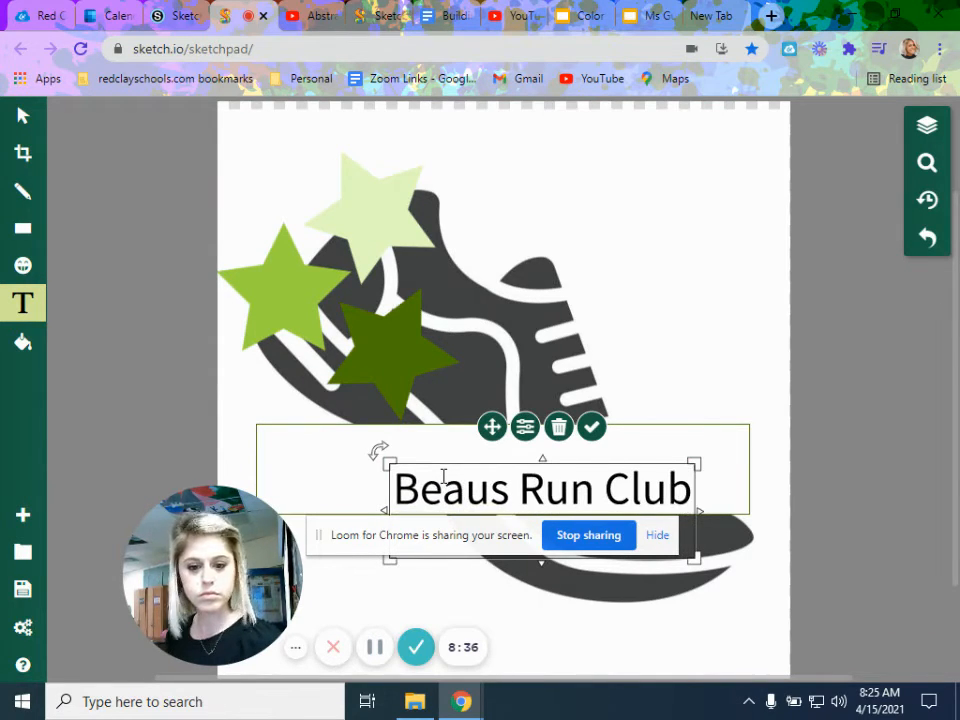
left_click_drag(389, 463, 258, 428)
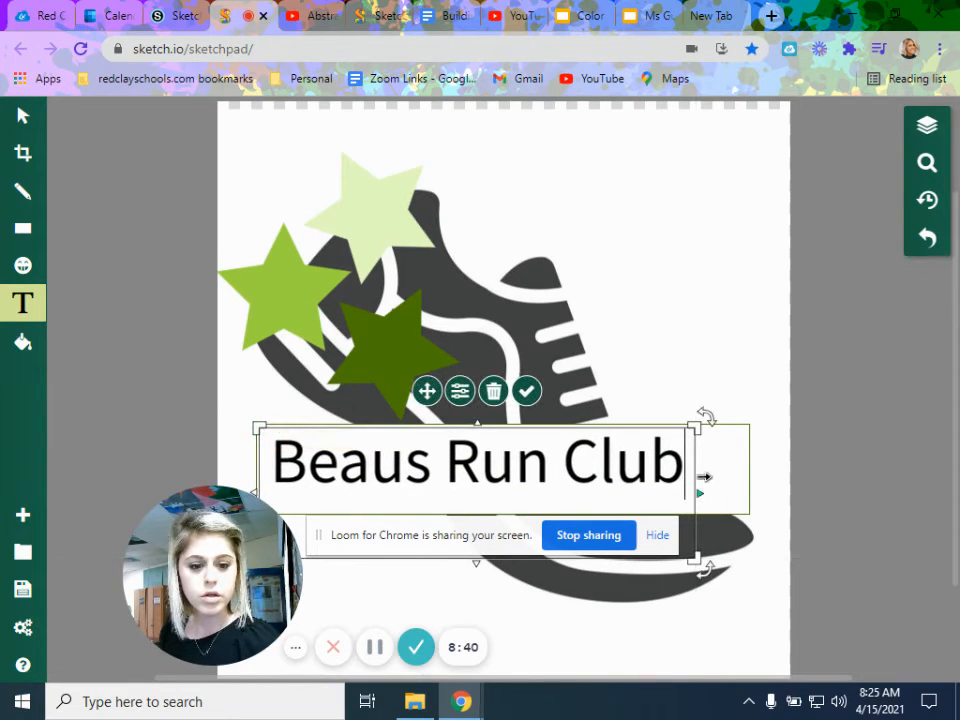
left_click_drag(696, 425, 748, 429)
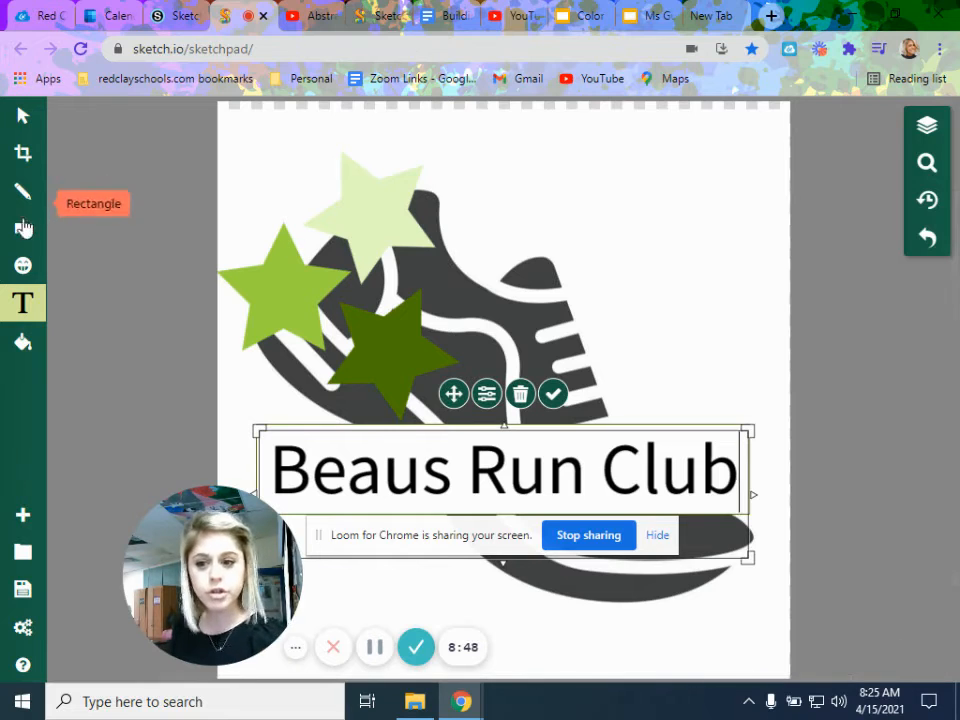
Change the font of the "Beaus Run Club" text to Abril Fatface.
left_click(30, 314)
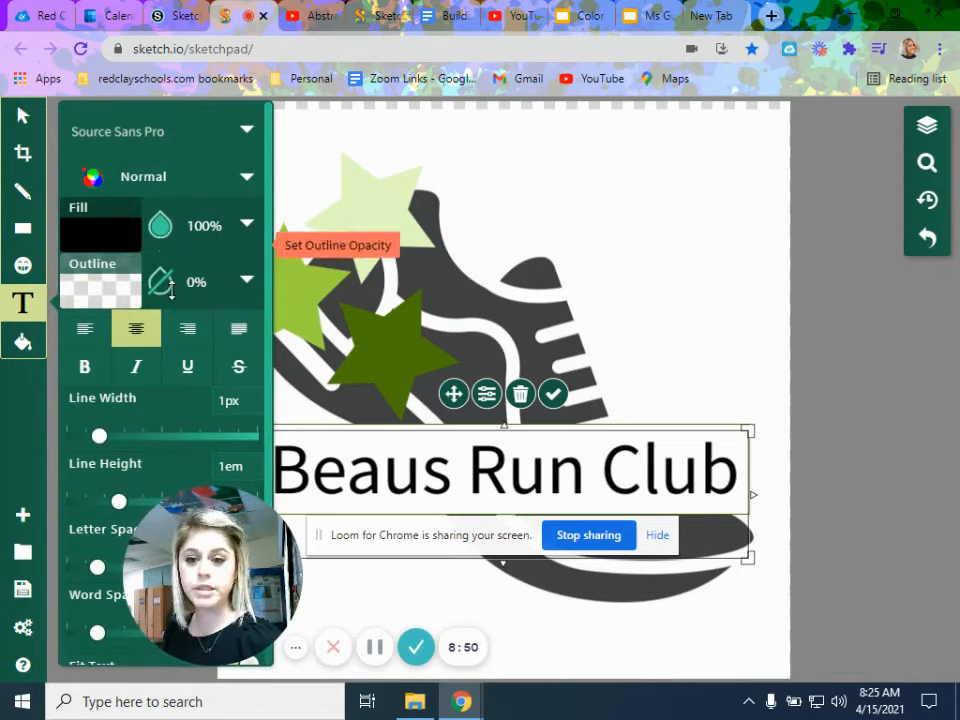
scroll(155, 440, "down", 1)
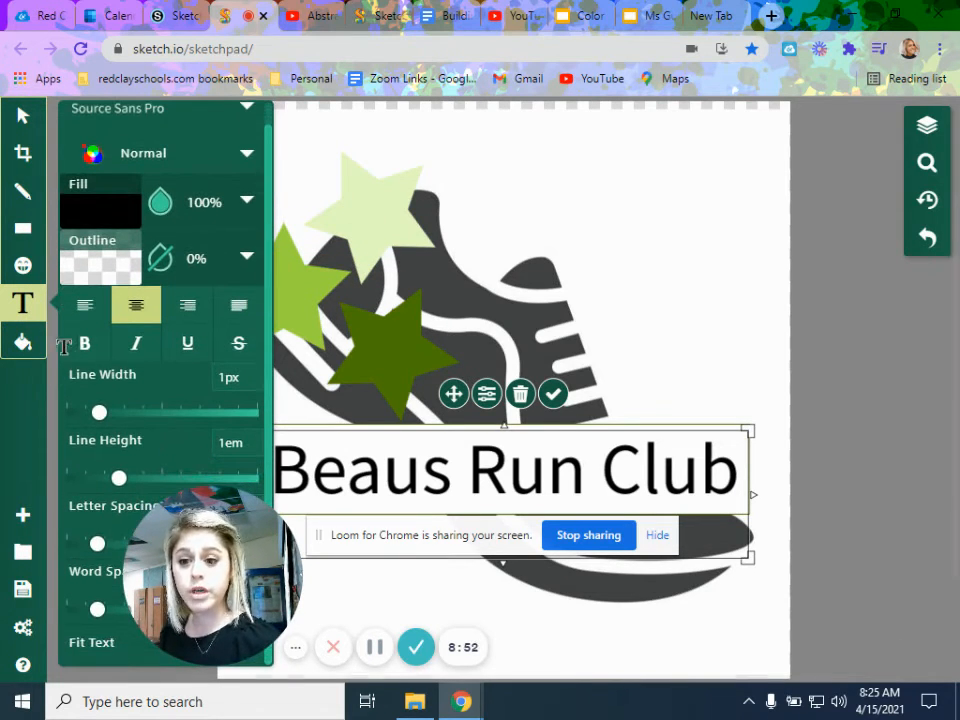
left_click(417, 449)
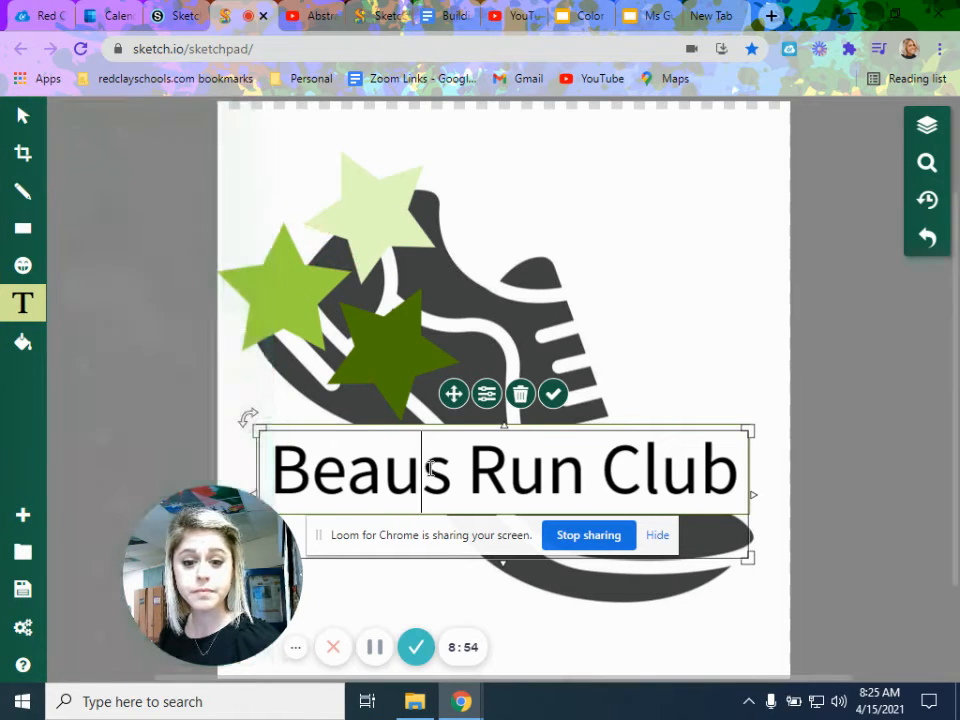
left_click(487, 396)
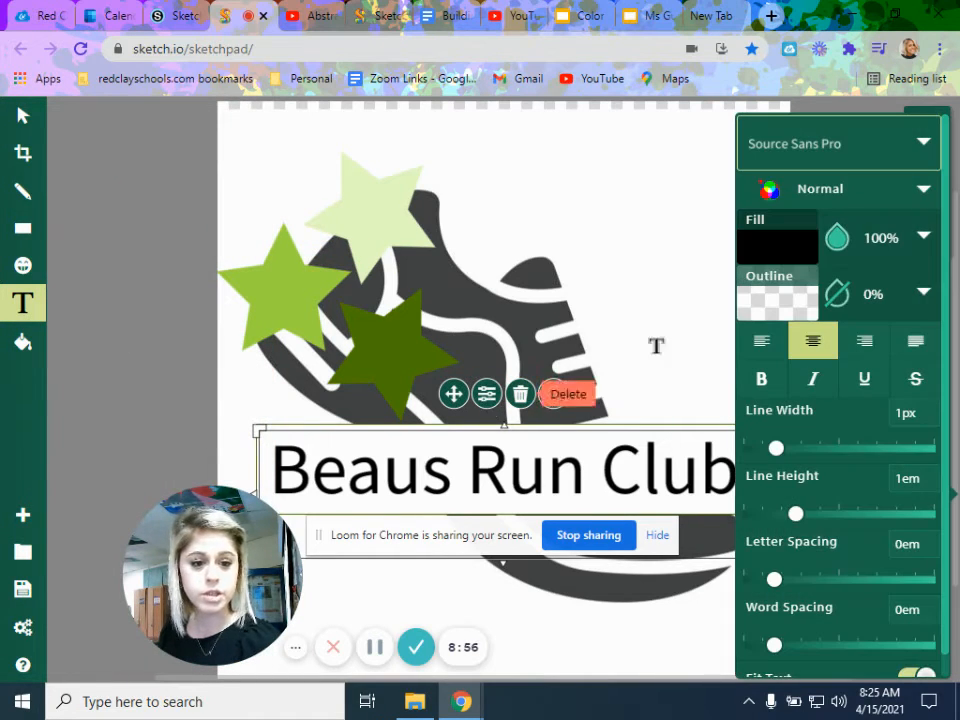
left_click(870, 154)
scroll(832, 380, "down", 10)
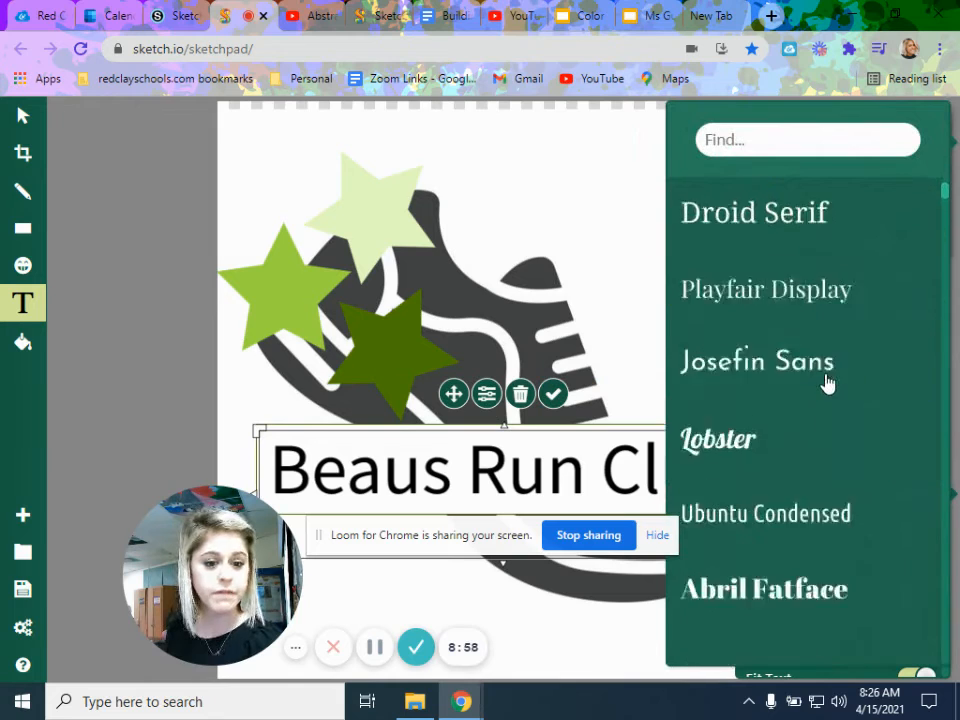
scroll(825, 386, "up", 3)
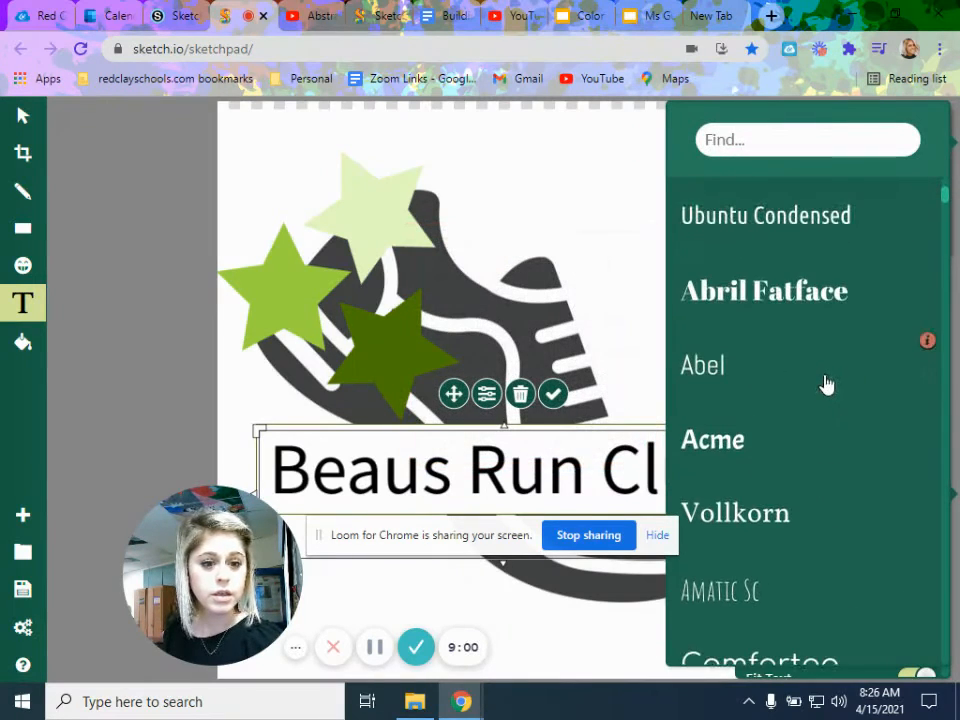
left_click(793, 300)
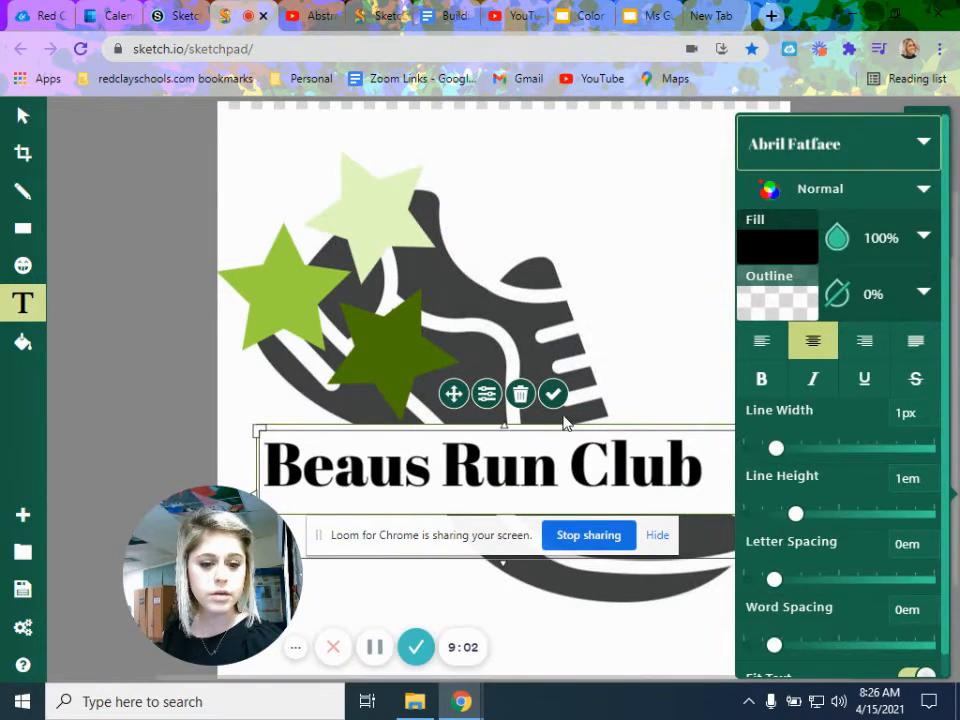
left_click(681, 392)
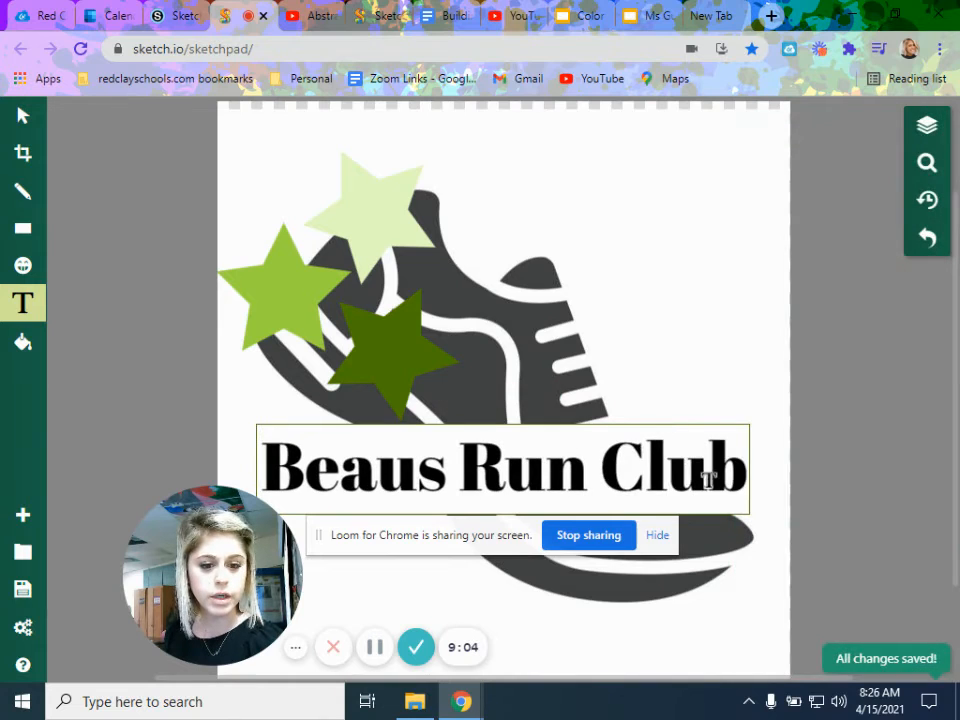
left_click(24, 118)
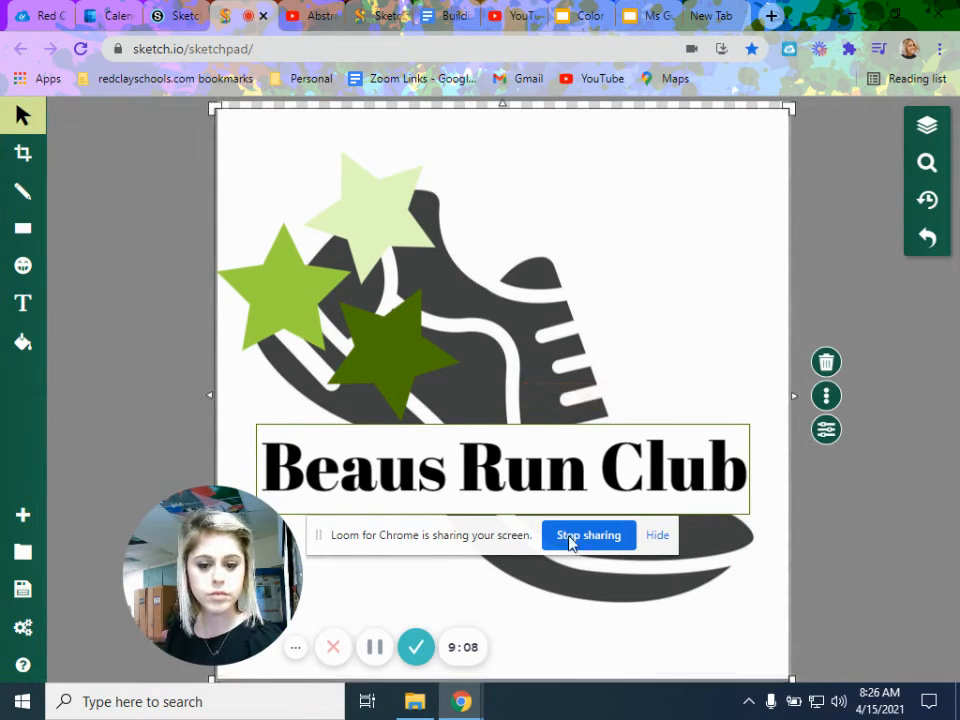
scroll(493, 443, "up", 3)
scroll(497, 444, "down", 5)
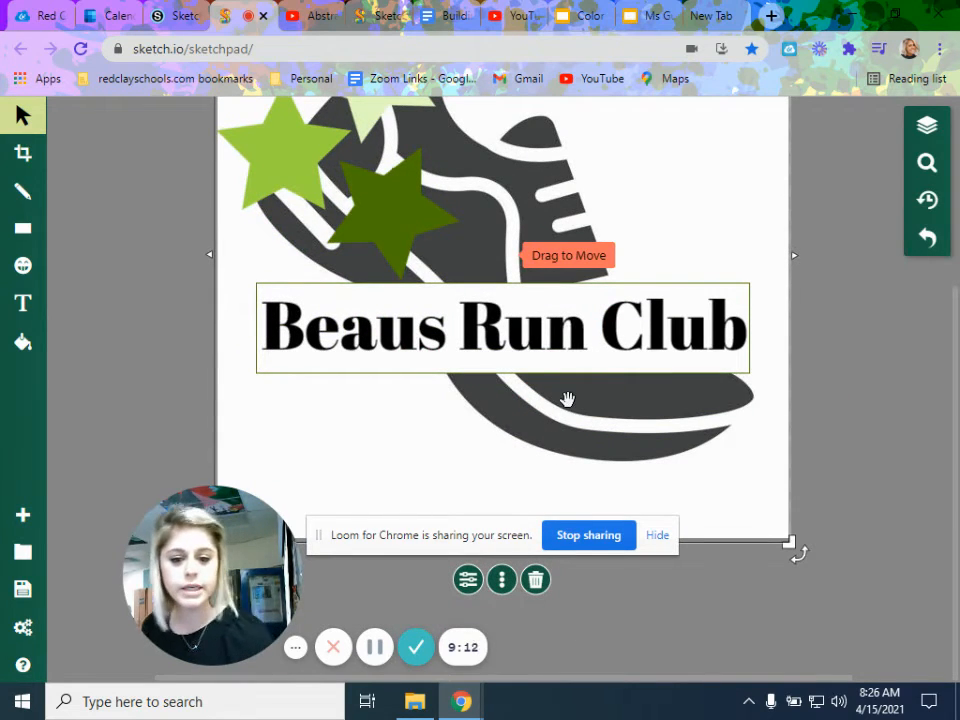
scroll(567, 399, "up", 2)
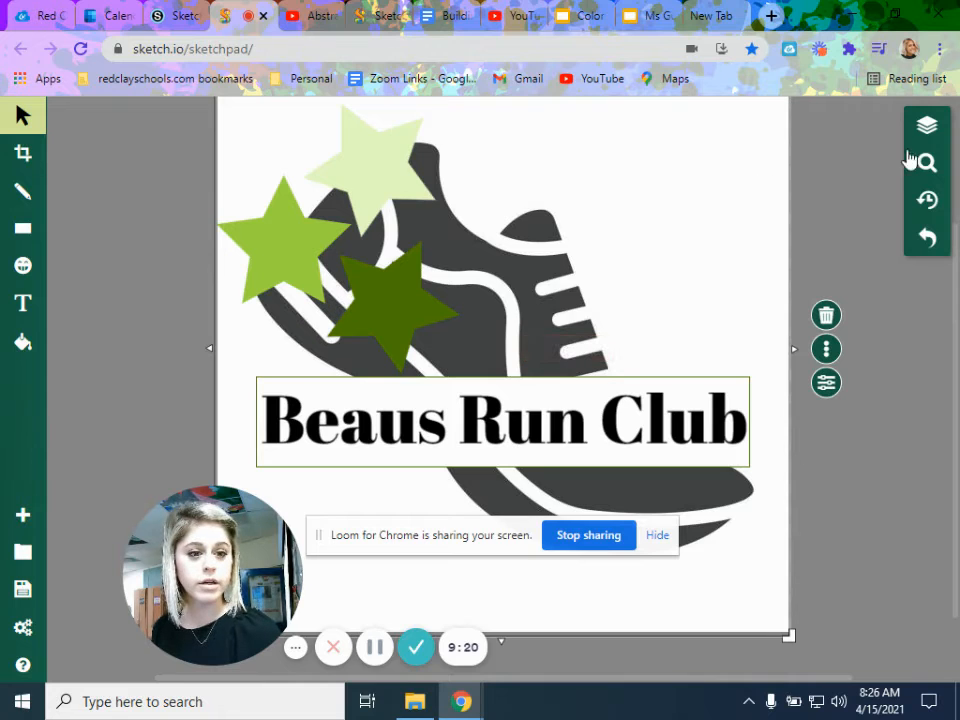
Export the logo as a JPEG named "Fourth Try Run Club" in the Logo Lesson folder and open the downloaded image.
left_click(24, 595)
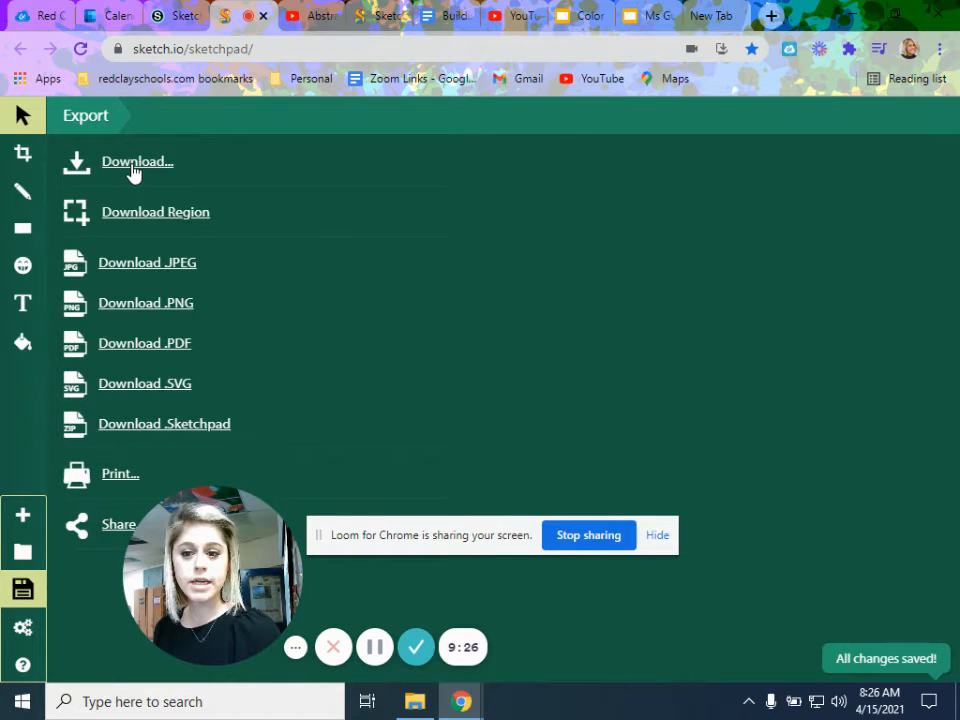
left_click(139, 266)
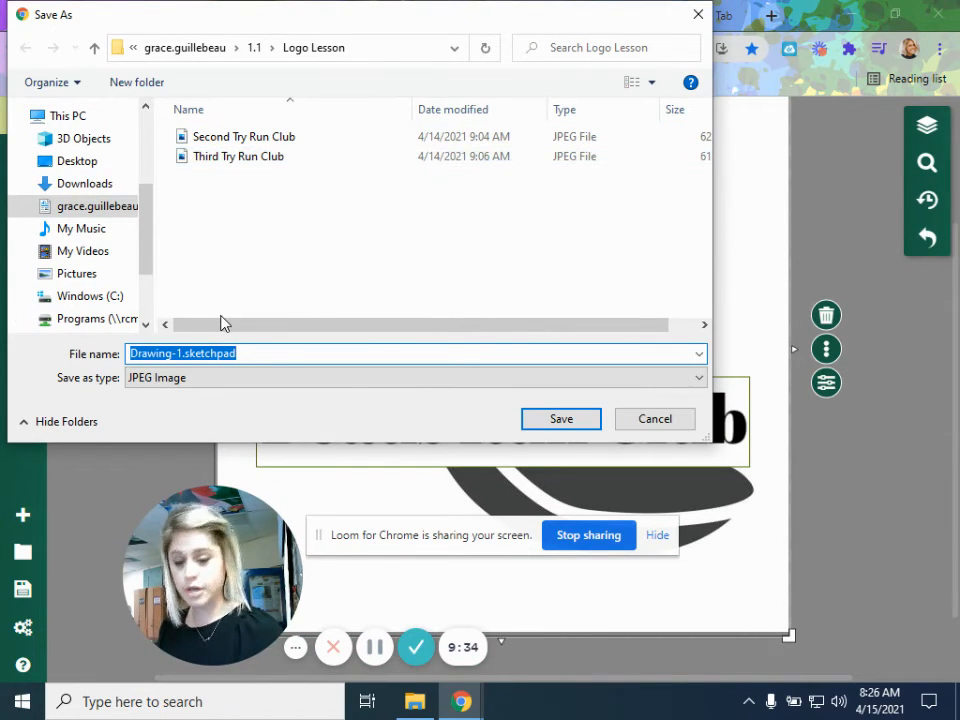
type("Fourth Try Run Club")
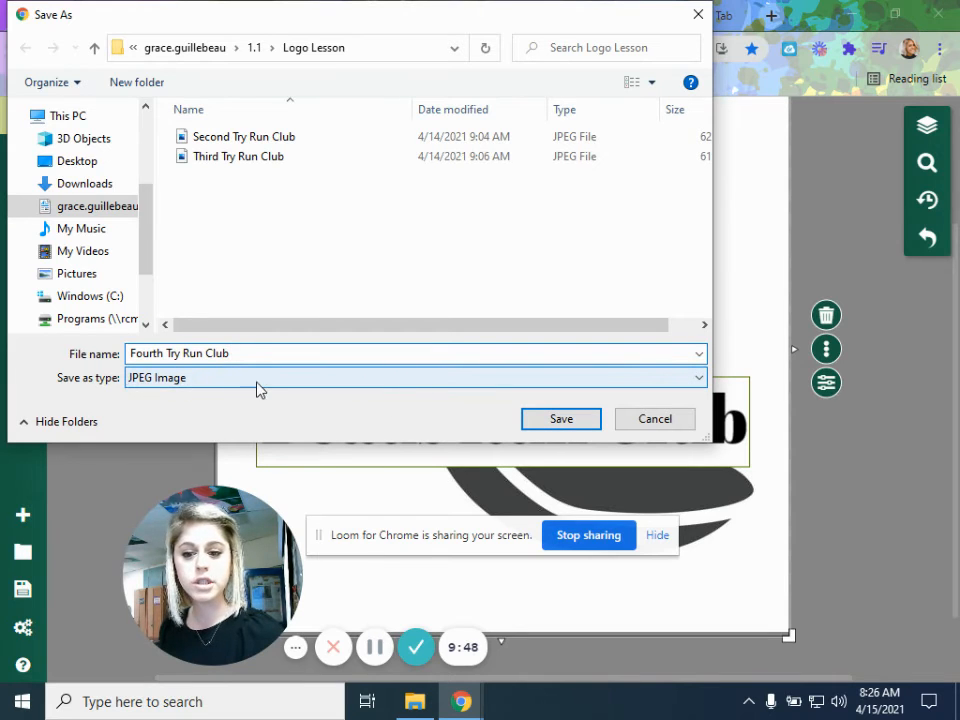
left_click(552, 422)
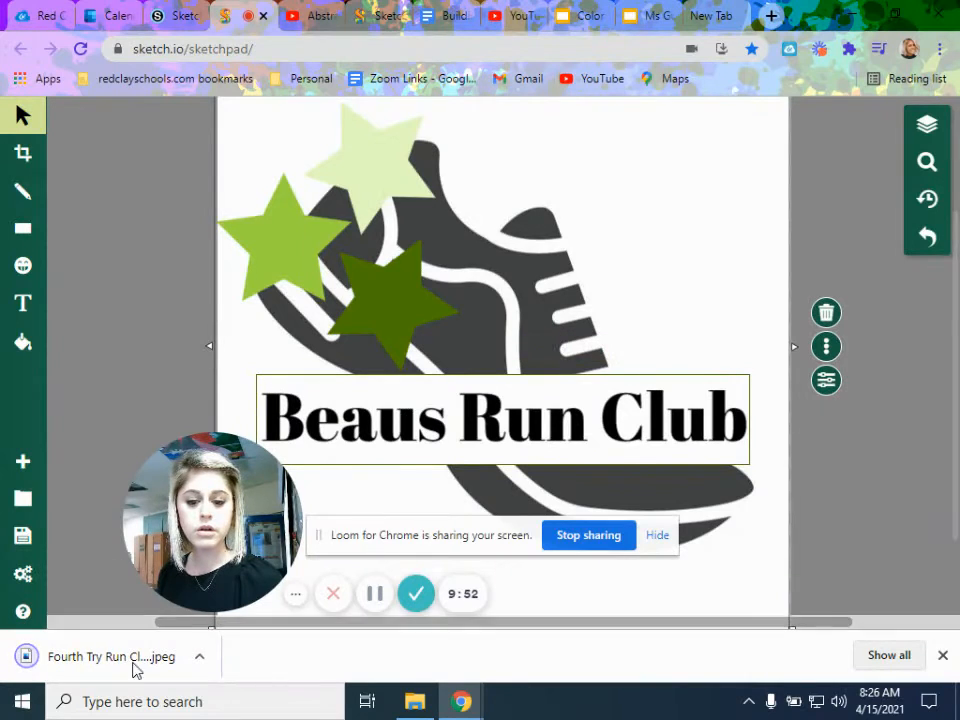
left_click(140, 673)
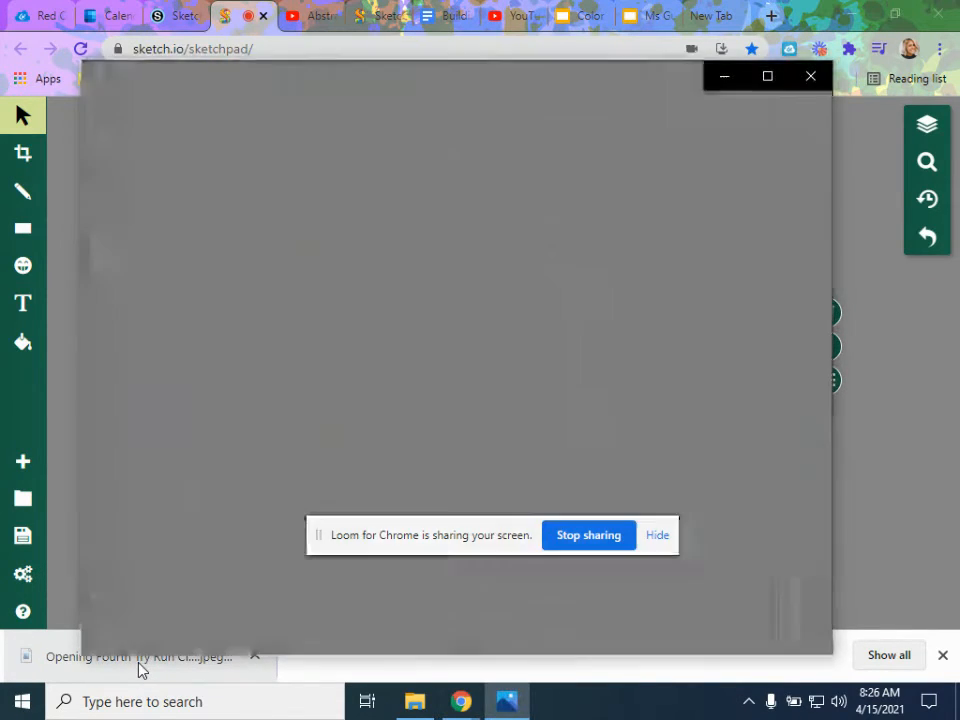
scroll(413, 377, "down", 1)
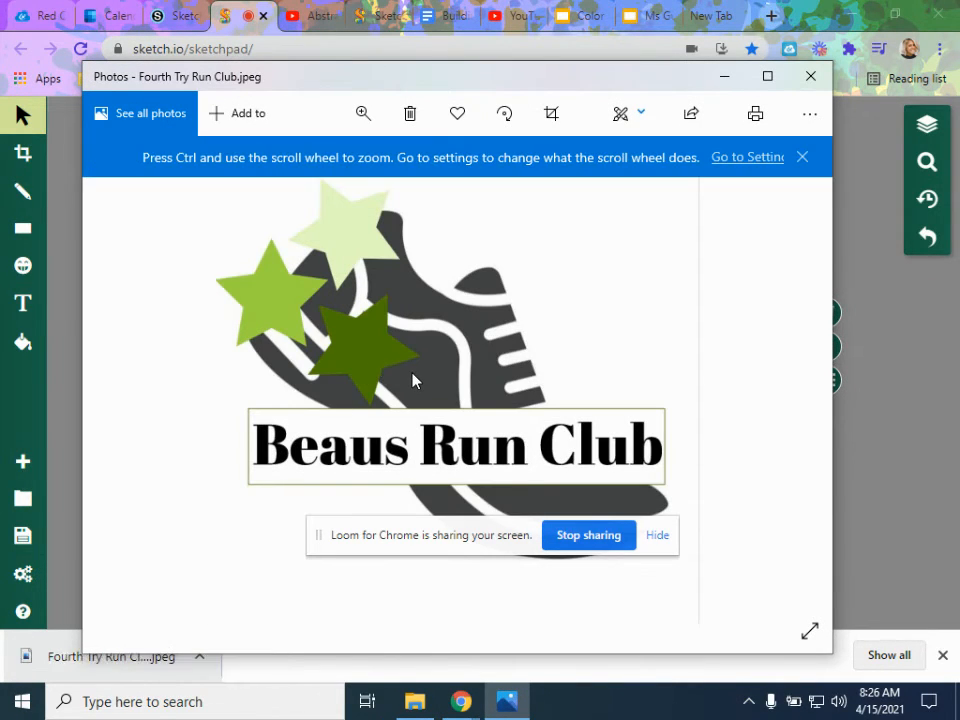
Switch to File Explorer and open the Logo Lesson folder inside folder 1.1 of the personal user folder.
mouse_move(419, 706)
key("alt+Tab")
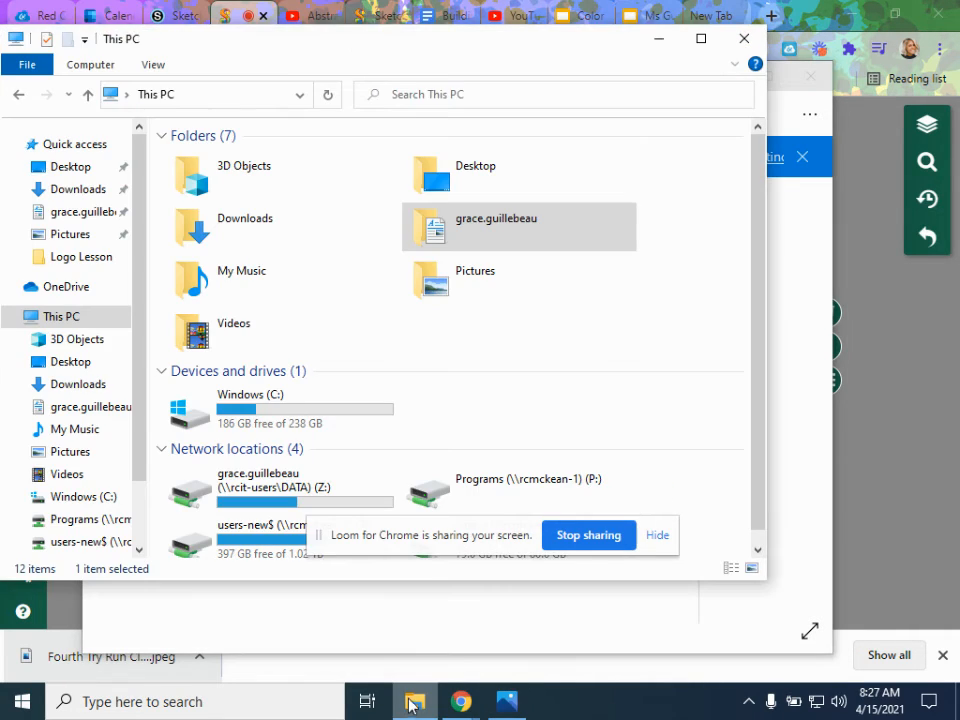
double_click(441, 226)
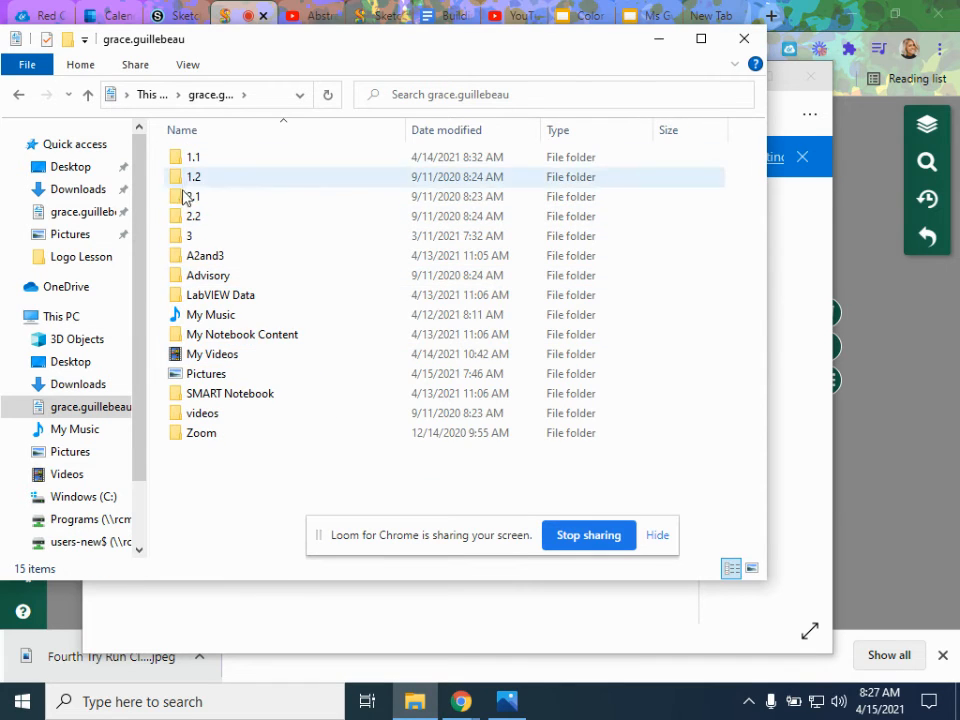
double_click(196, 160)
left_click(203, 166)
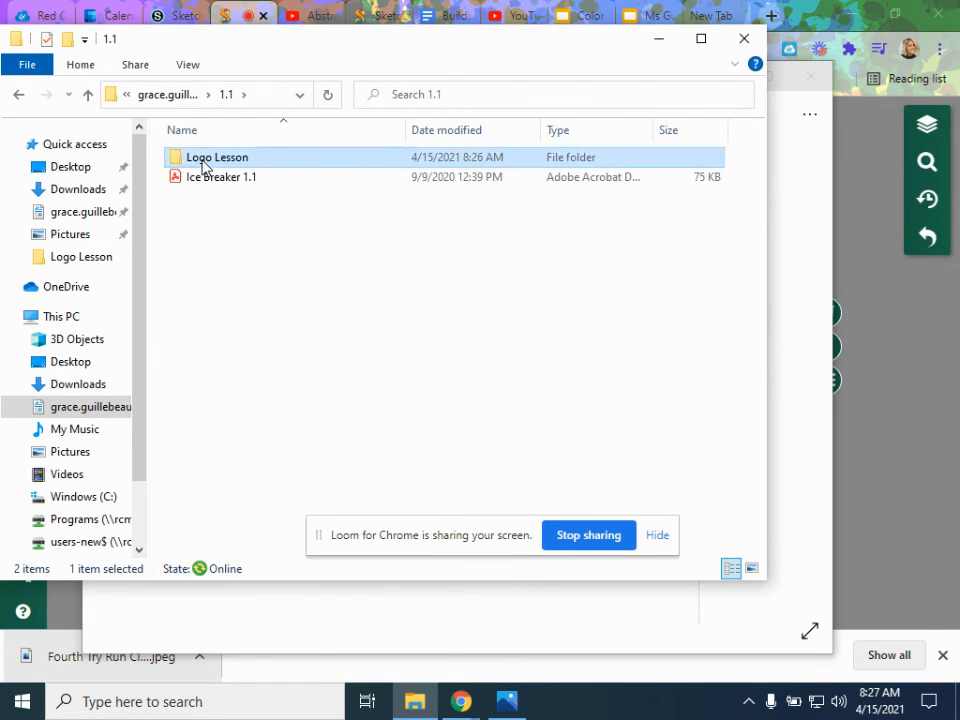
double_click(203, 166)
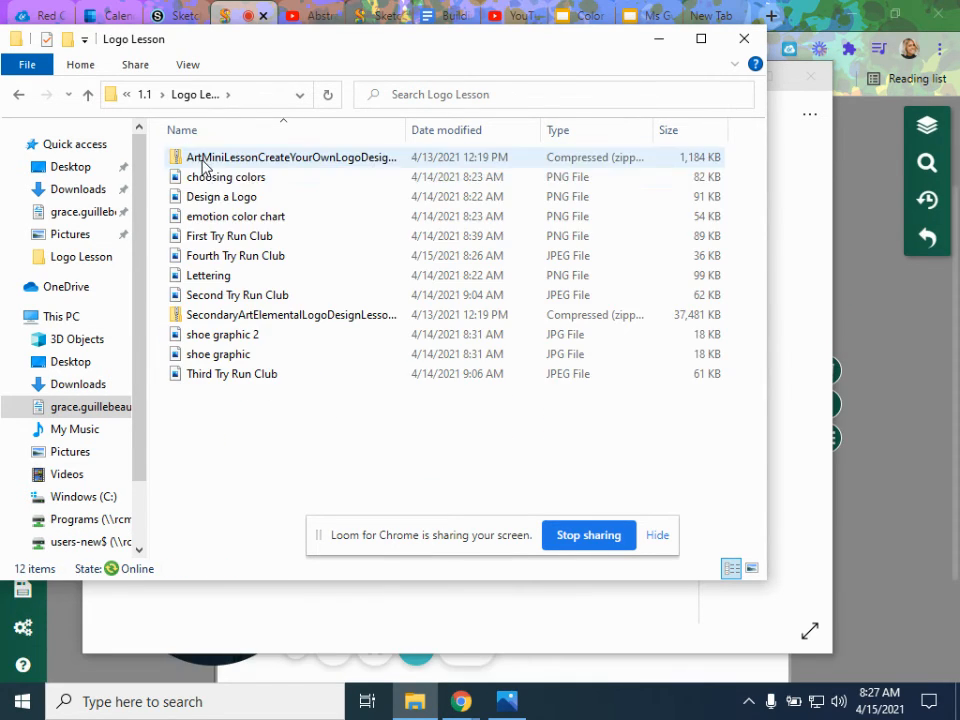
View the First, Second, Third and Fourth Try Run Club images one after another to compare the logo versions.
left_click(214, 242)
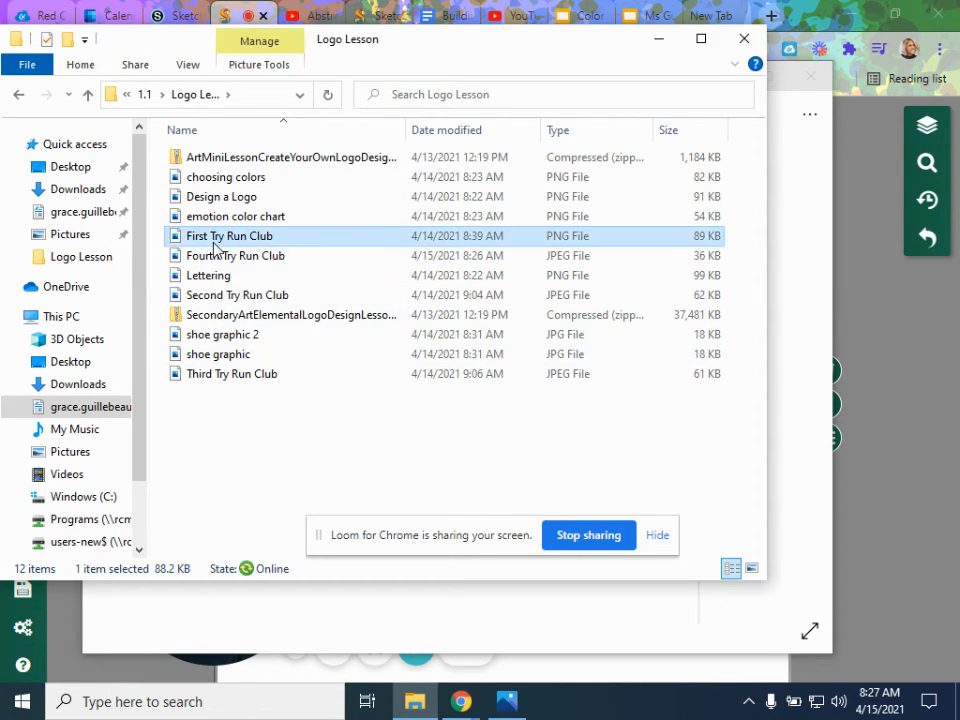
double_click(214, 246)
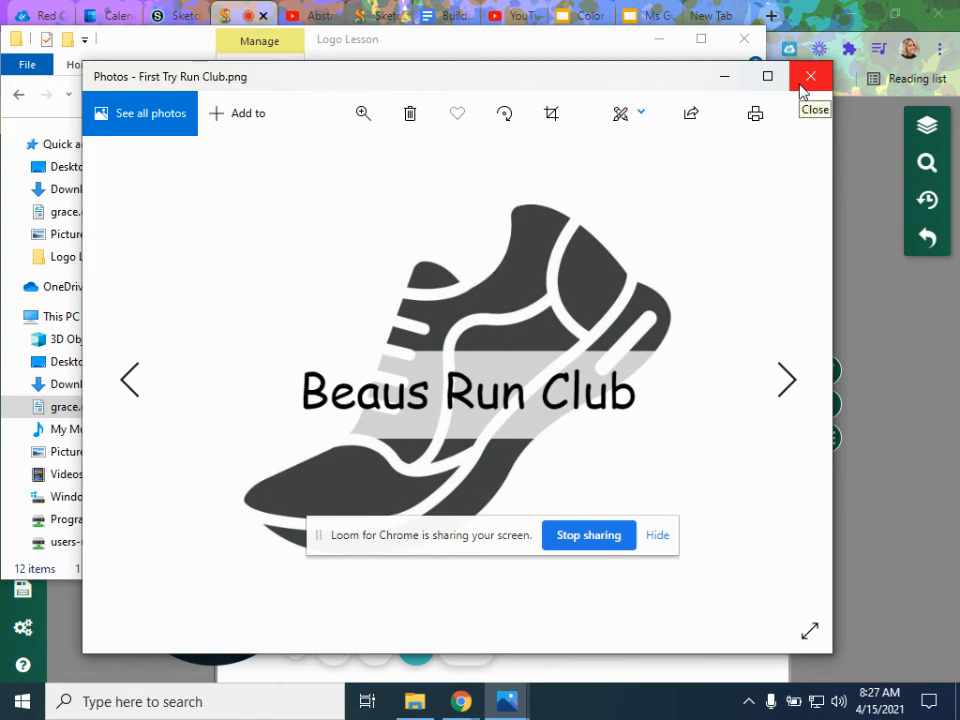
left_click(810, 77)
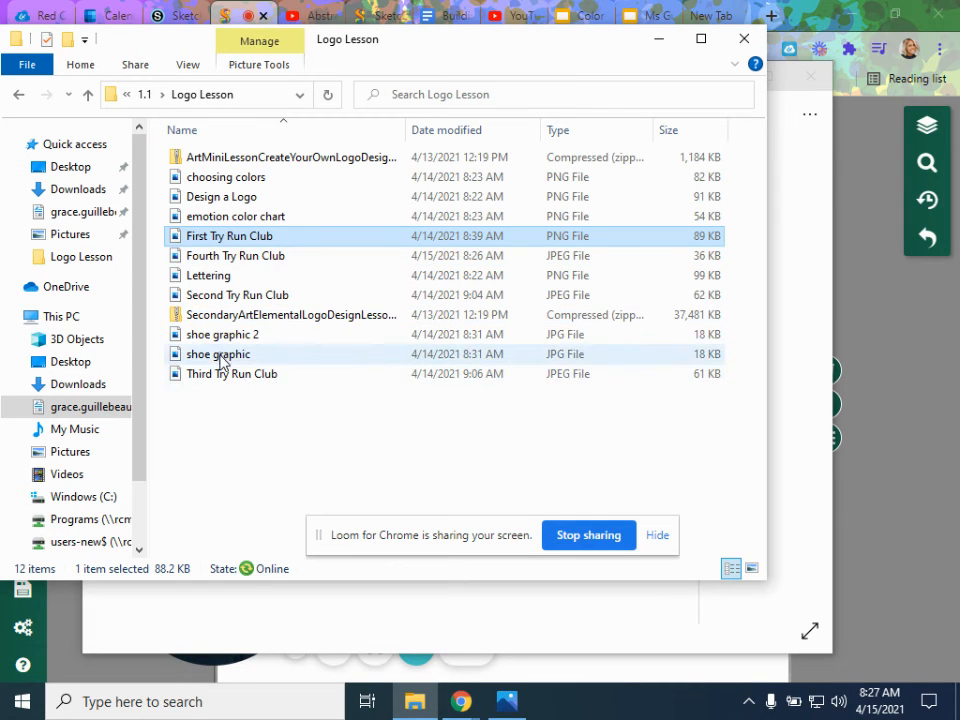
double_click(225, 296)
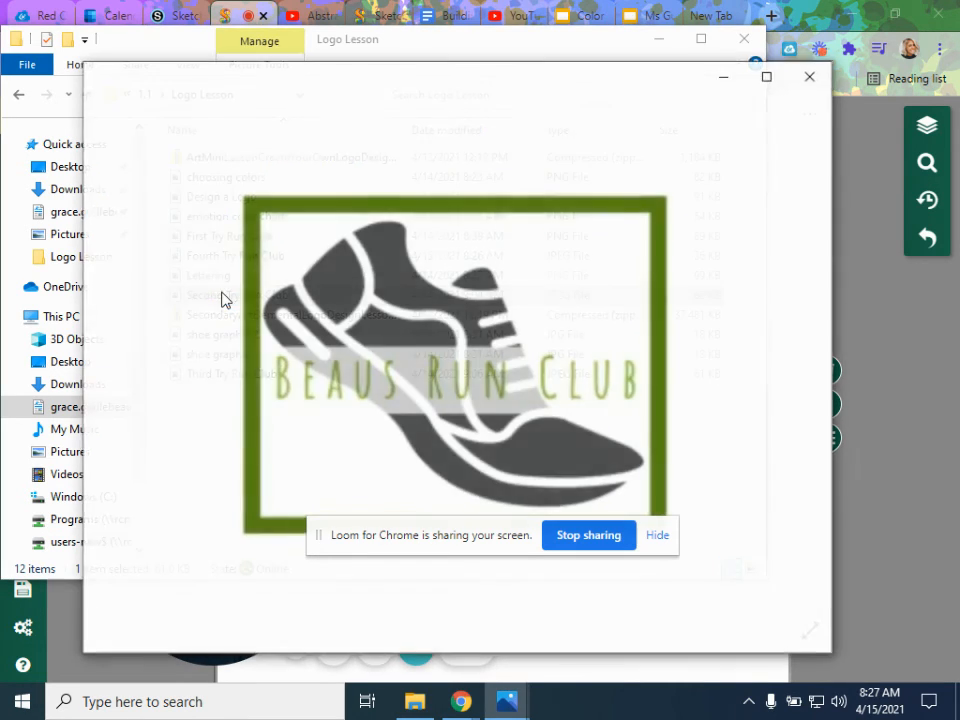
scroll(472, 378, "up", 1)
scroll(472, 378, "down", 1)
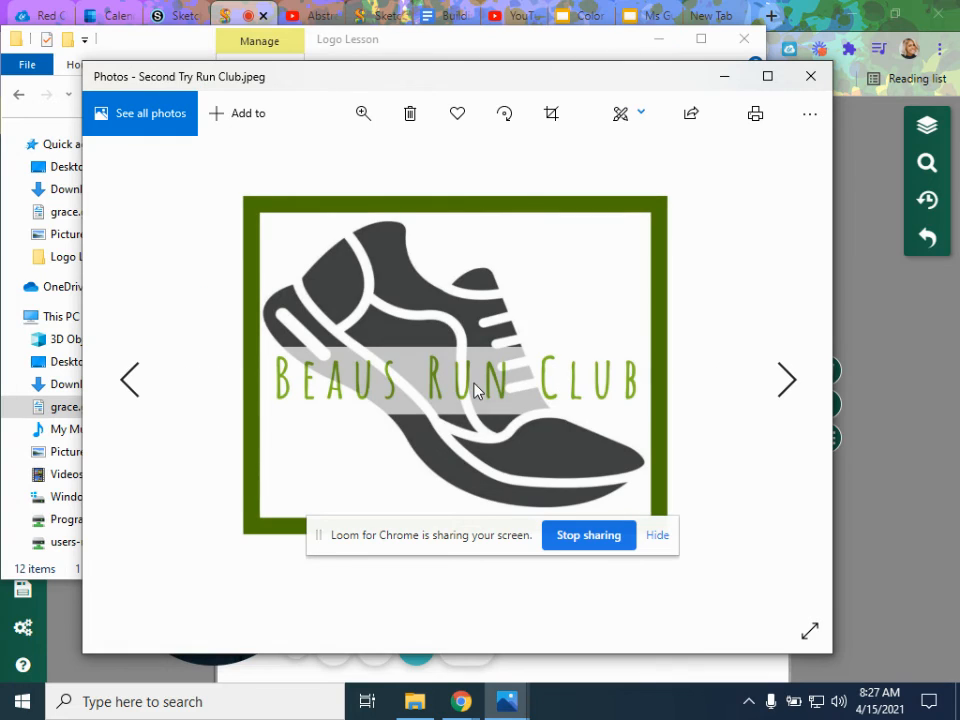
left_click(803, 85)
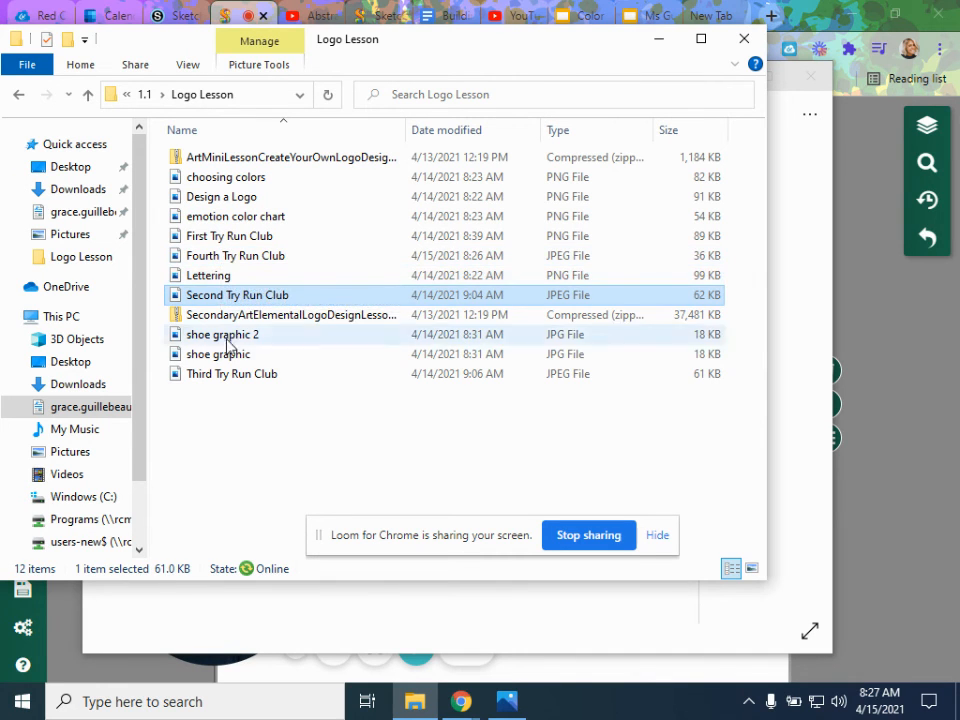
double_click(226, 373)
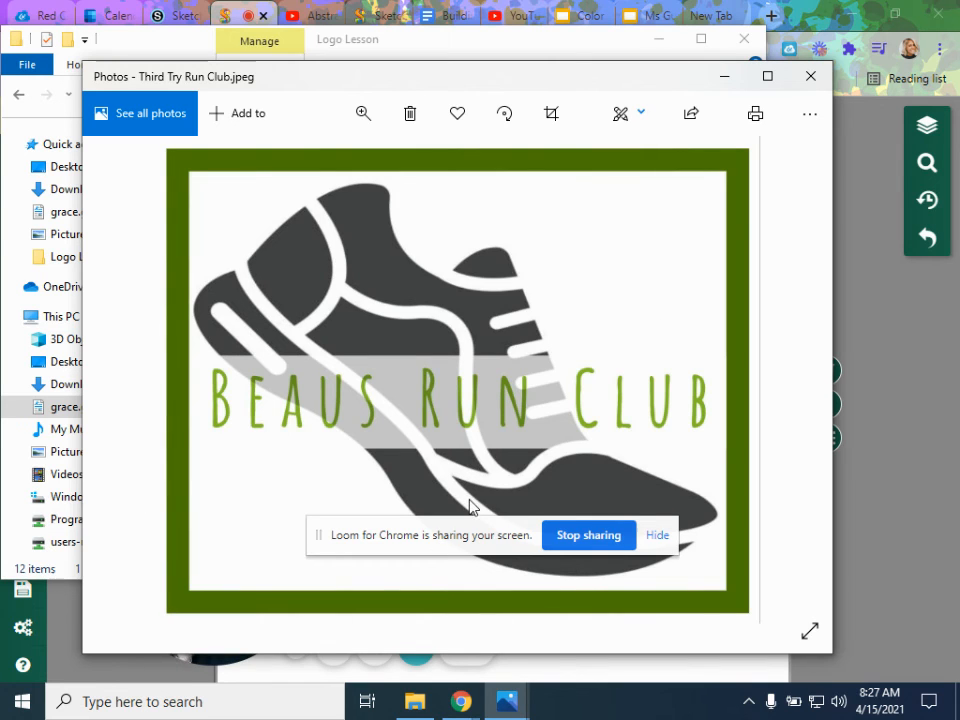
left_click(810, 78)
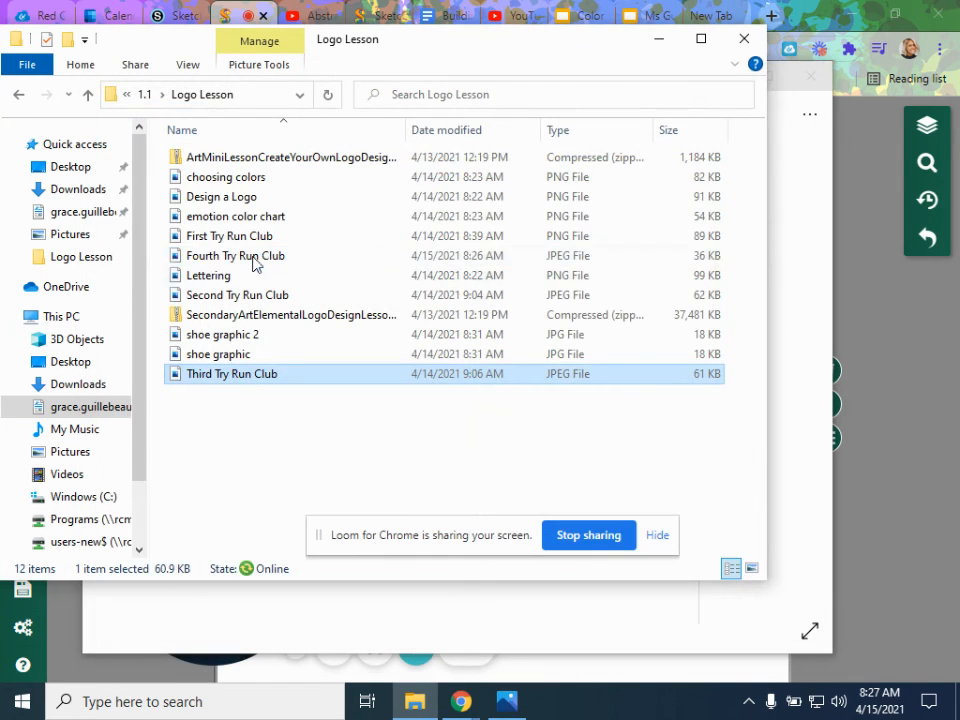
double_click(208, 258)
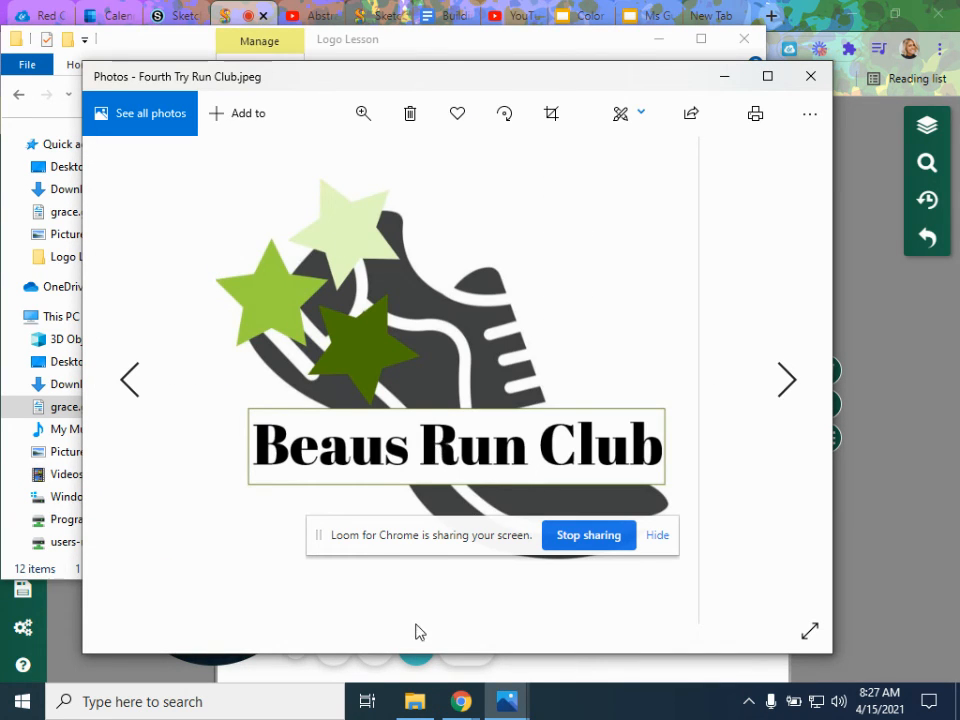
Switch back to Sketchpad, select all the logo's elements together and scale them down to about half size on the canvas.
mouse_move(462, 700)
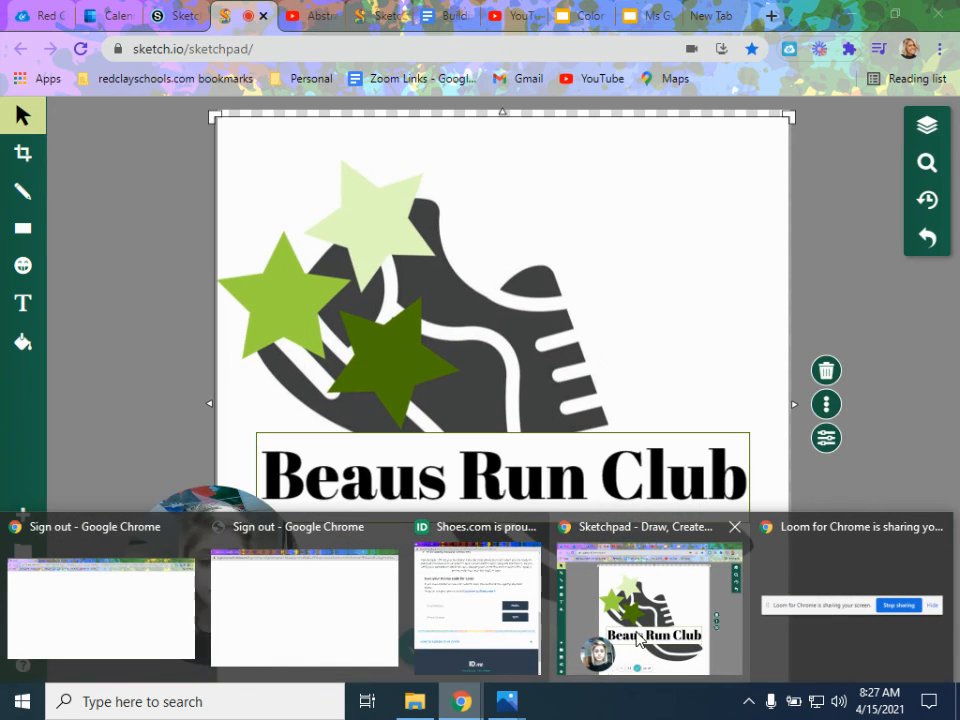
left_click(636, 640)
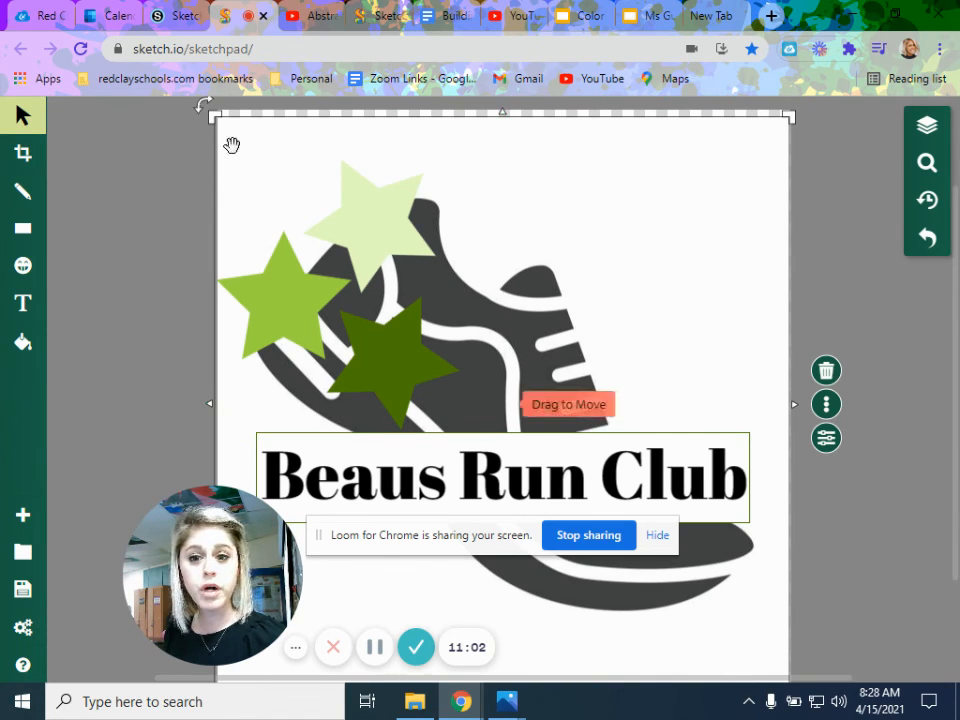
mouse_move(231, 146)
left_mouse_down()
mouse_move(236, 176)
mouse_move(215, 139)
left_mouse_up()
left_click_drag(140, 113, 930, 714)
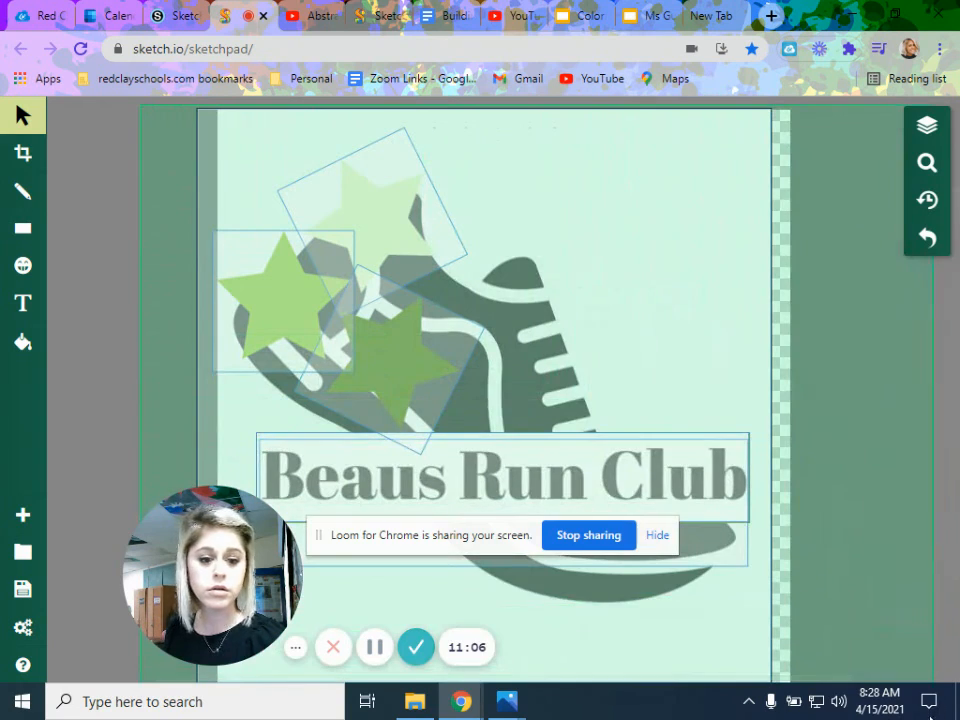
left_click_drag(836, 686, 836, 682)
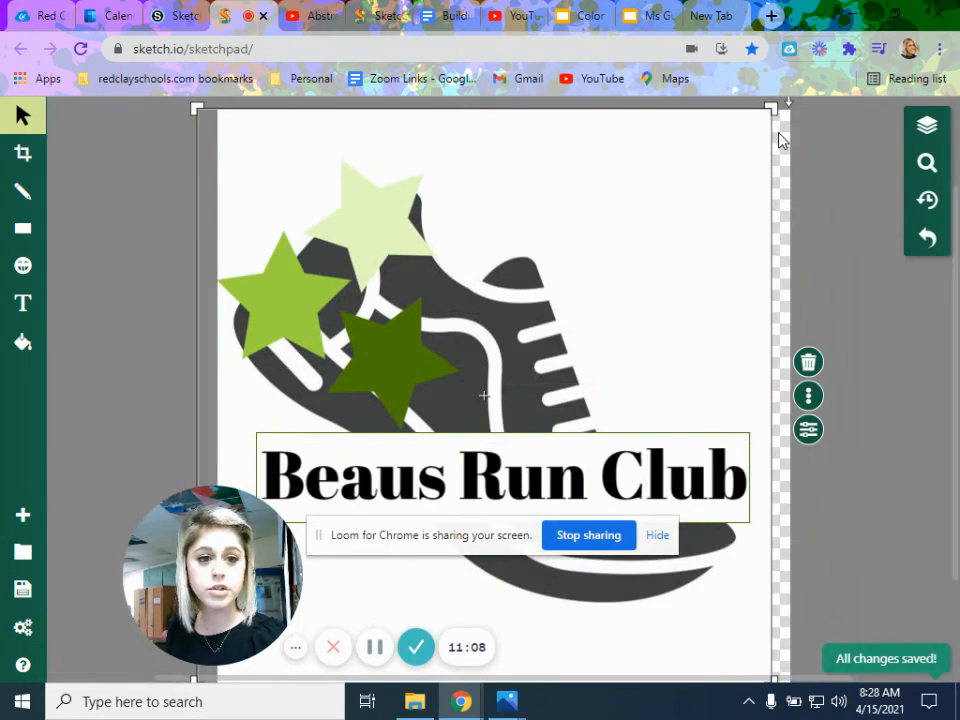
left_click_drag(784, 104, 639, 280)
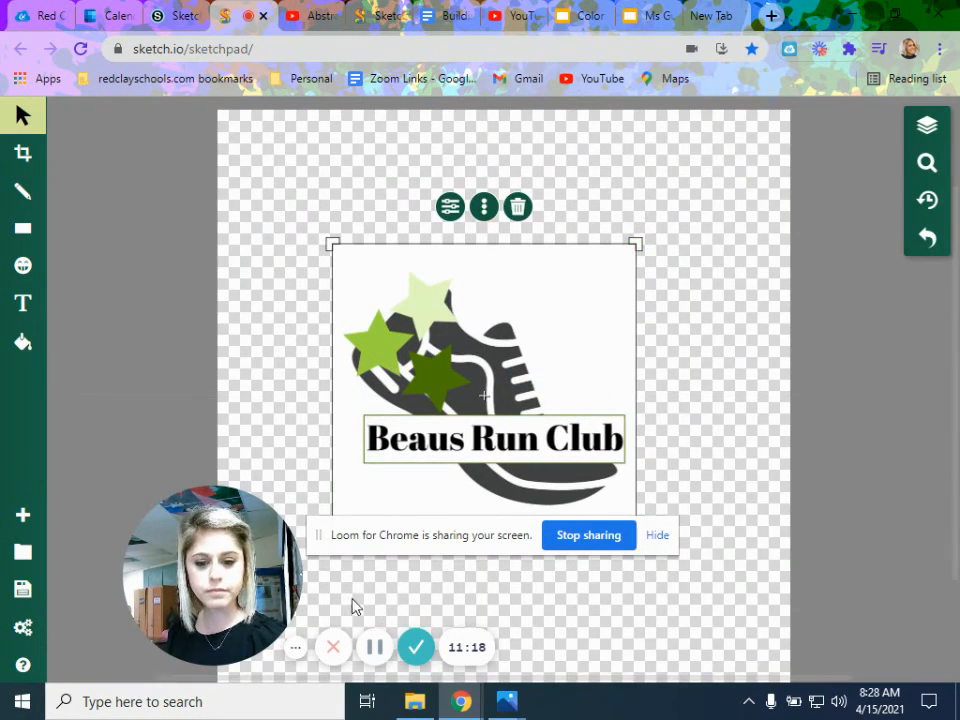